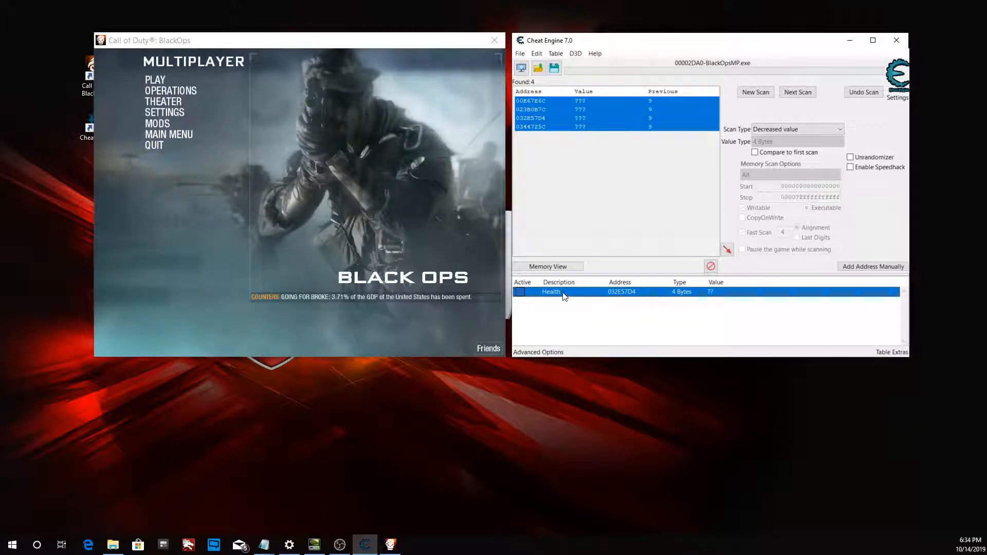
Step: Select the Health entry in the address list and narrow the Address column slightly
left_click(573, 310)
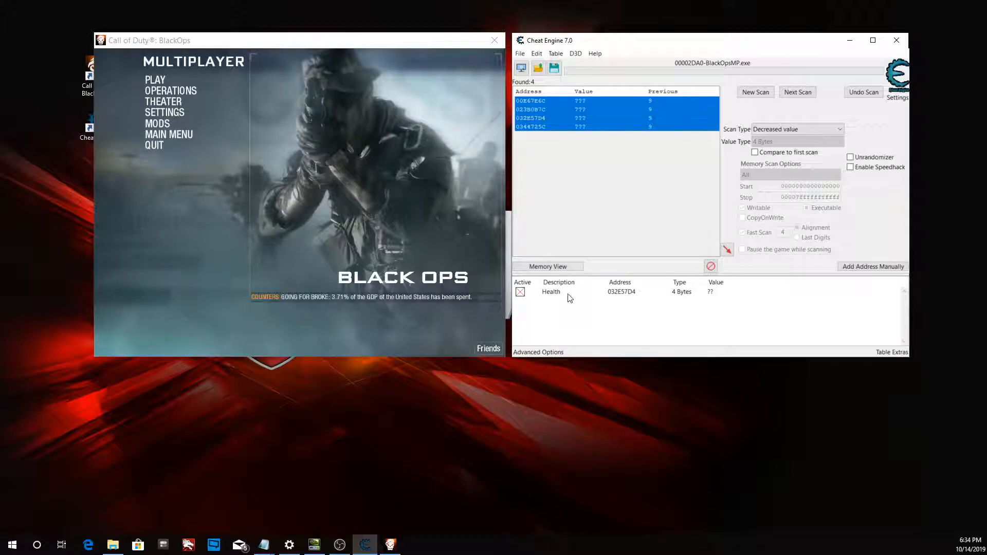
left_click(569, 291)
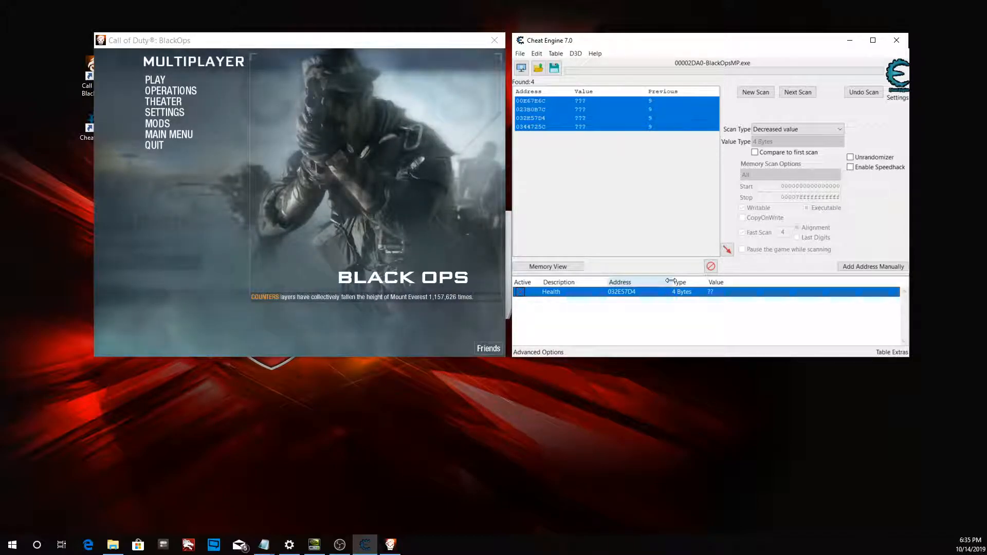
left_click_drag(671, 280, 659, 284)
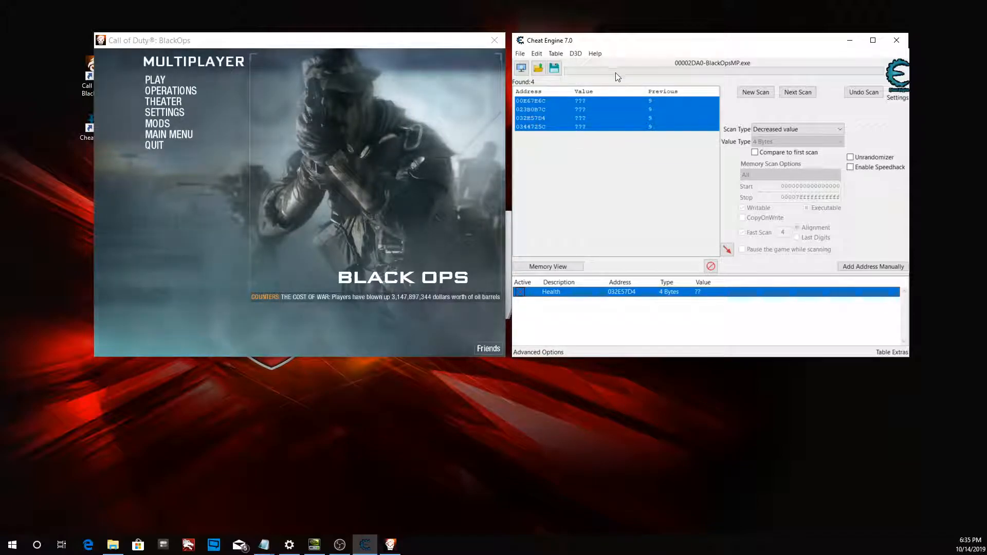
Step: Attach to the running BlackOpsMP.exe process again and keep the current address list
left_click(520, 71)
left_click(673, 281)
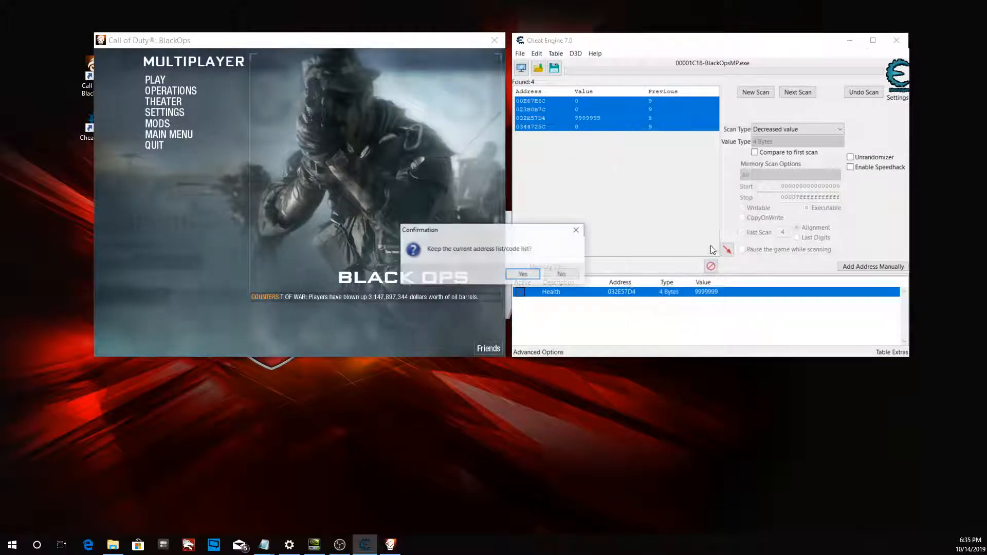
left_click(532, 273)
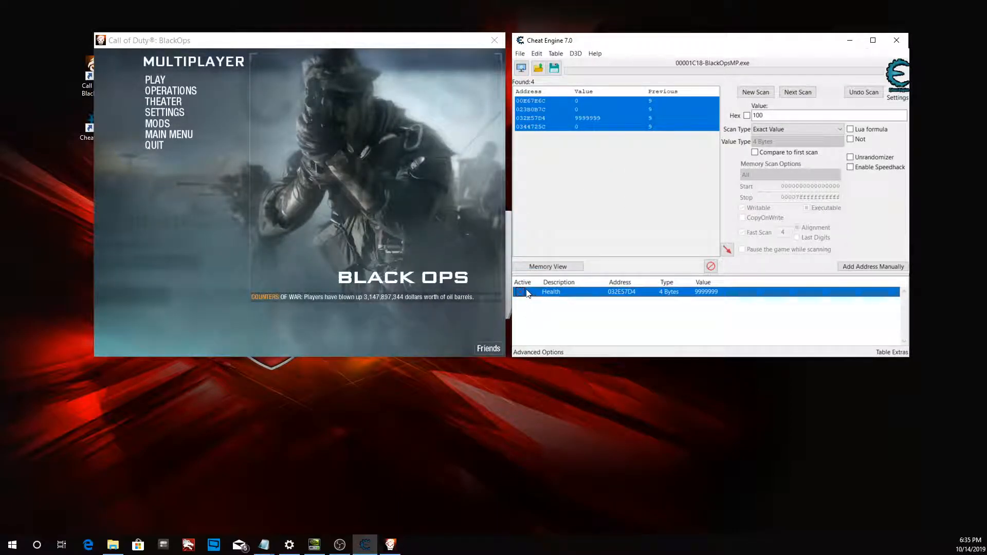
Step: Set the value of the Health entry to 100
double_click(697, 296)
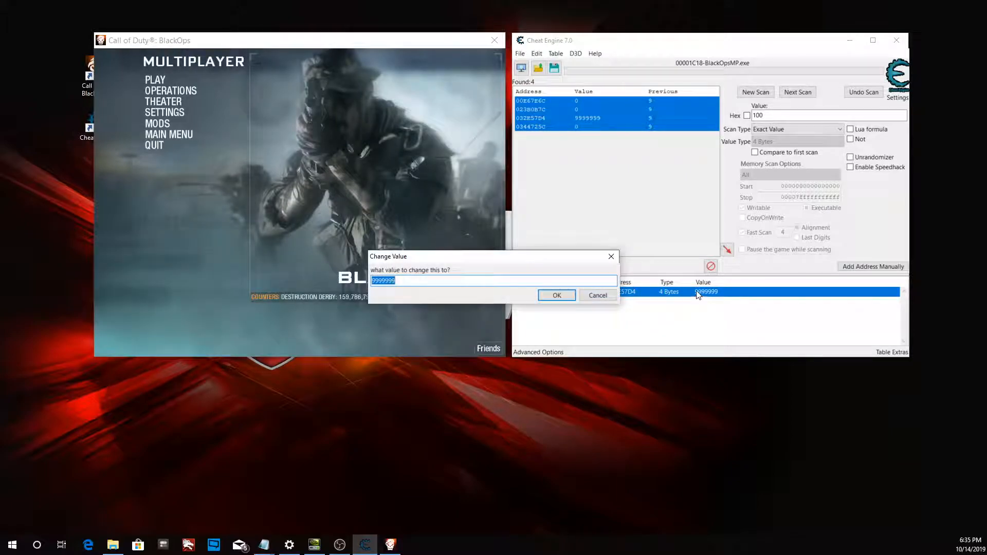
type("100")
key("Return")
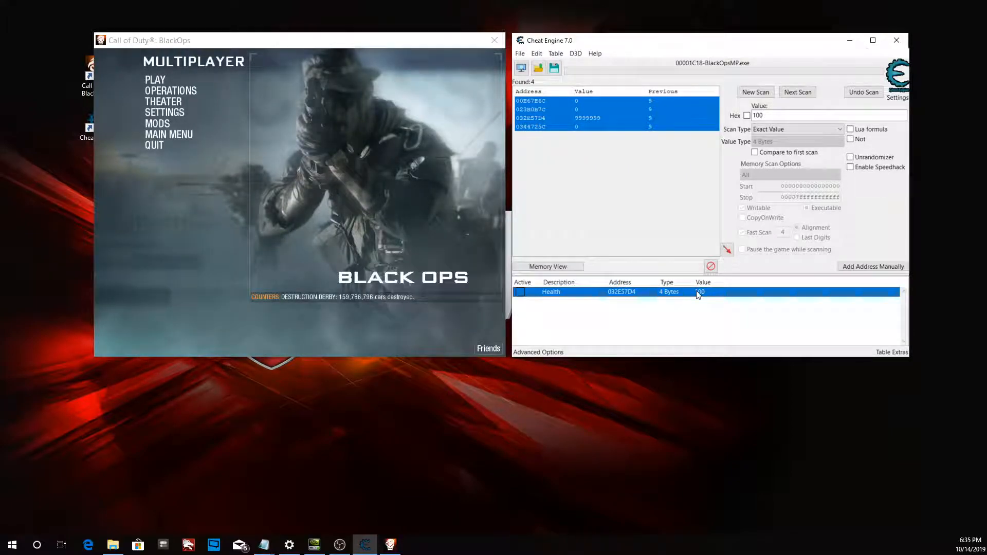
left_click(707, 320)
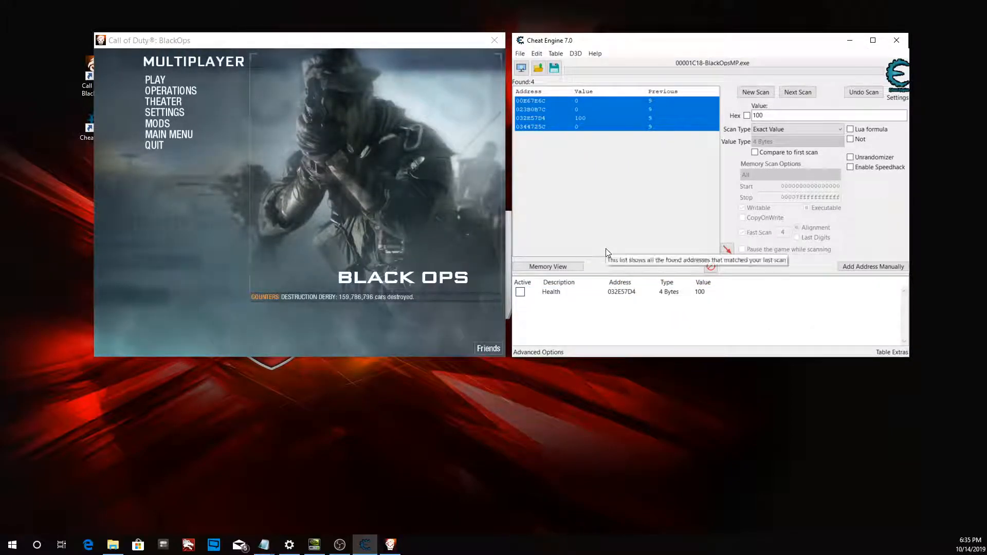
Step: Set up a pointer scan for the Health address with 1 scanning thread and a max level of 1
left_click(560, 296)
right_click(560, 297)
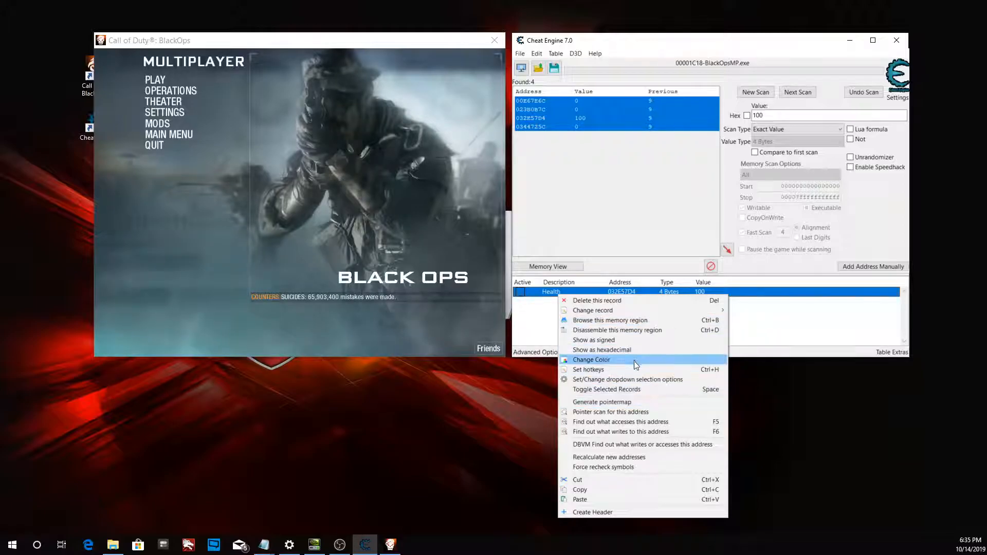
left_click(636, 412)
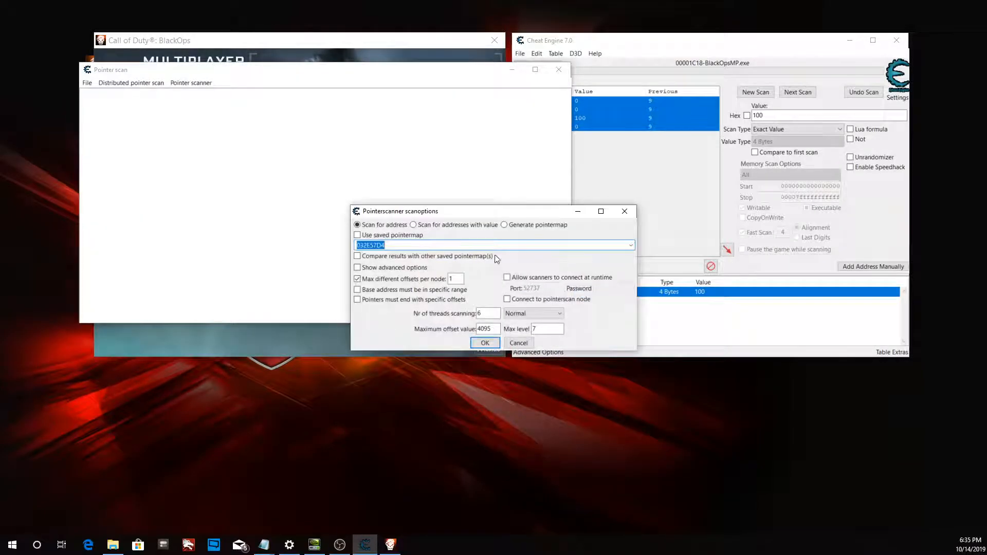
double_click(483, 313)
type("1")
left_click(551, 328)
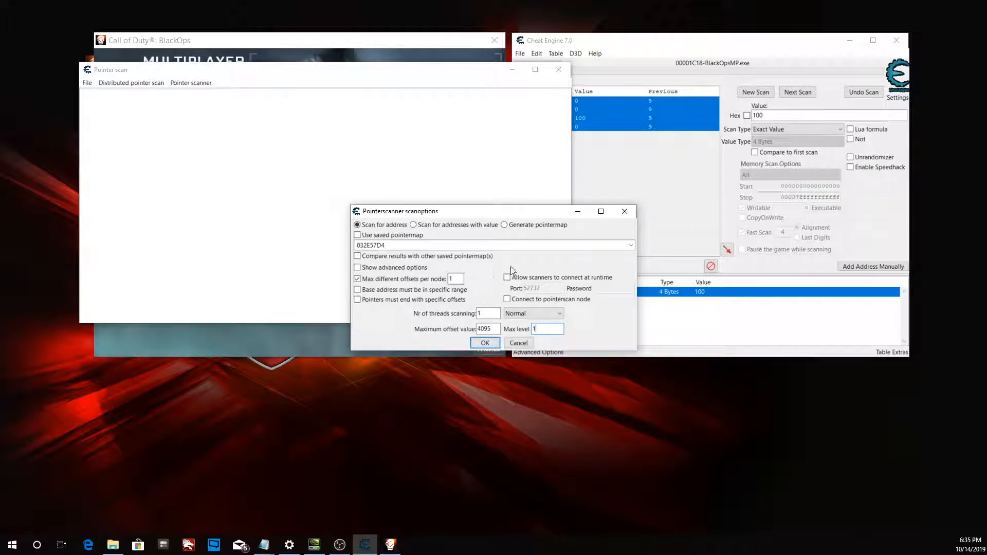
Step: Run the pointer scan, store its results over the existing scan1.PTR in the AssaultCube CE folder, and close the results
left_click(486, 342)
left_click(233, 161)
left_click(358, 317)
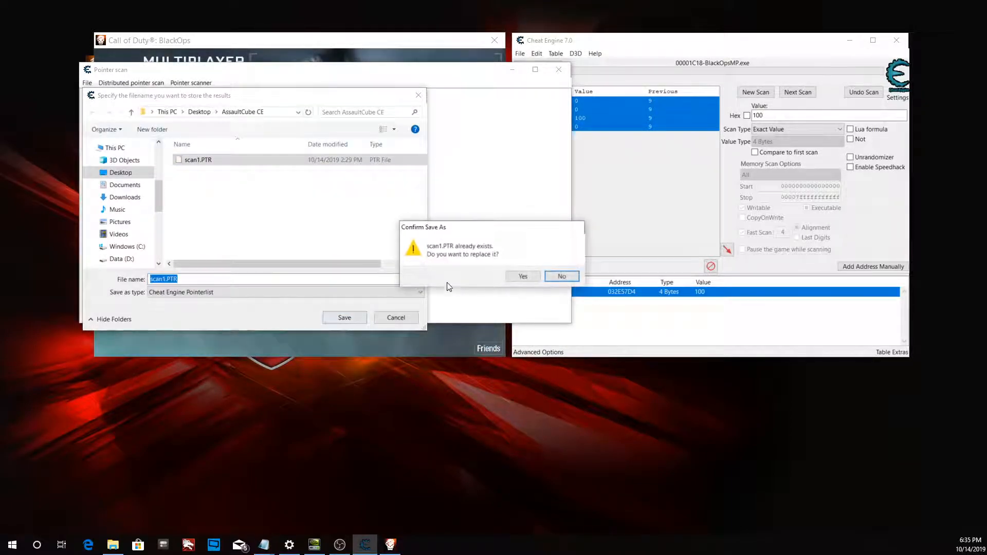
left_click(530, 278)
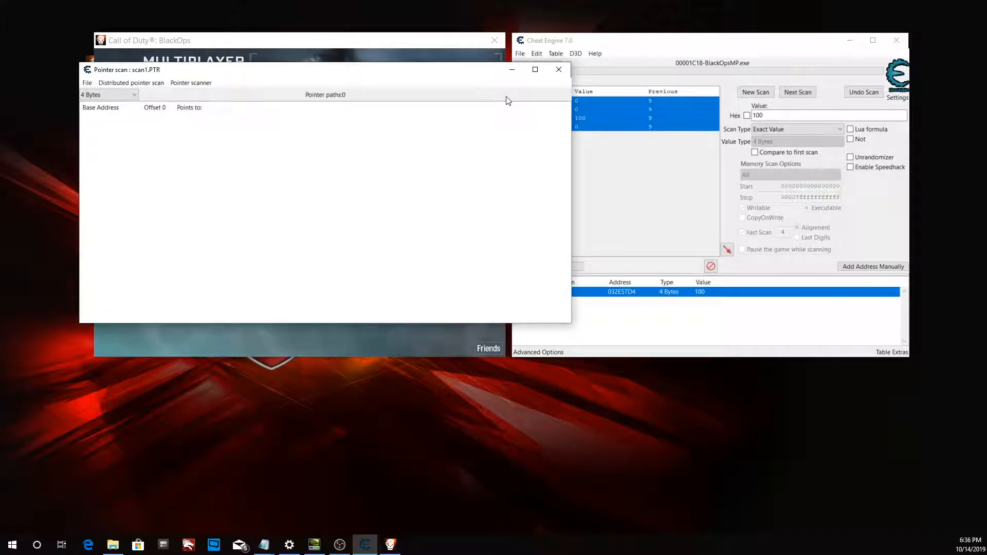
left_click(568, 75)
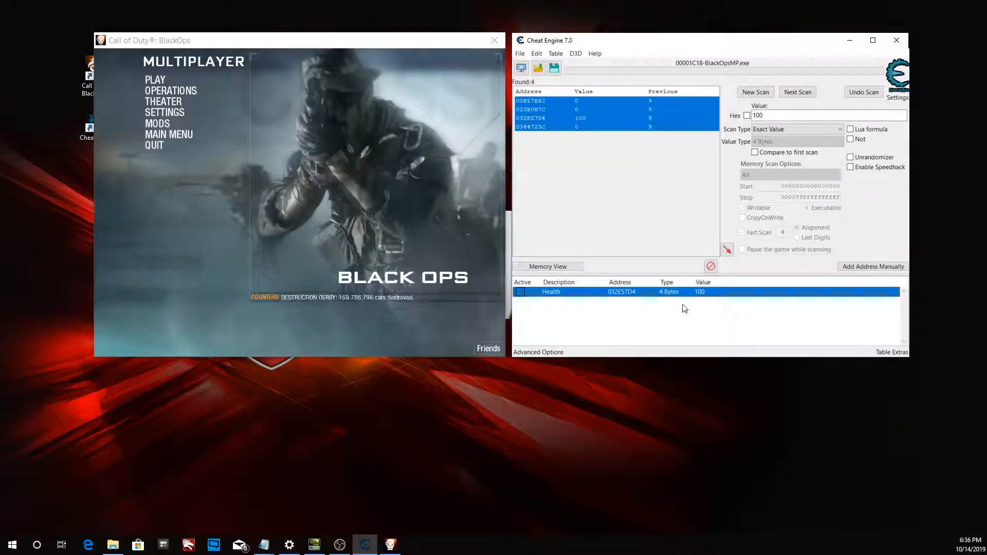
Step: Repeat the pointer scan for the Health address with 6 threads and max level 1, overwrite scan1.PTR, and close the results
right_click(652, 294)
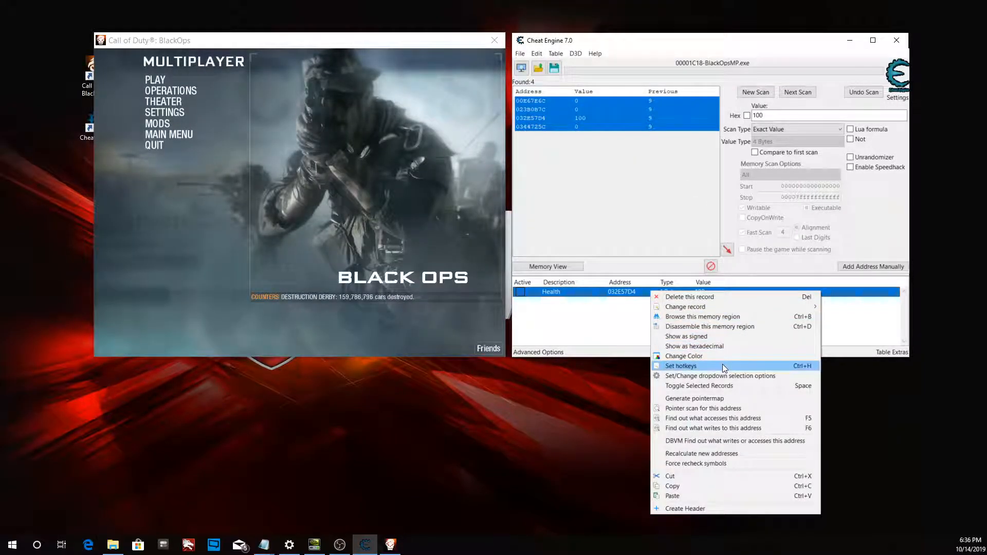
left_click(730, 409)
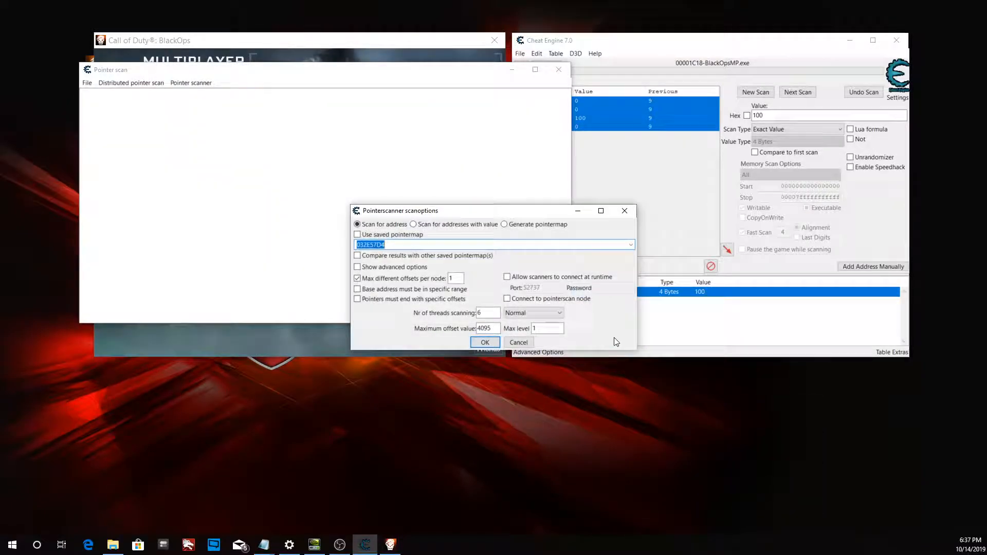
left_click(485, 342)
left_click(208, 164)
left_click(351, 316)
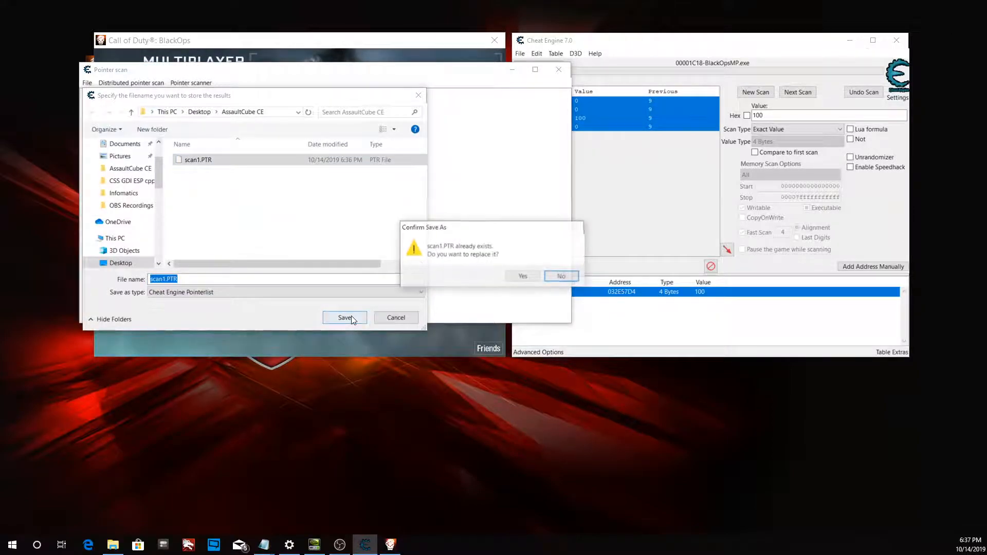
left_click(517, 278)
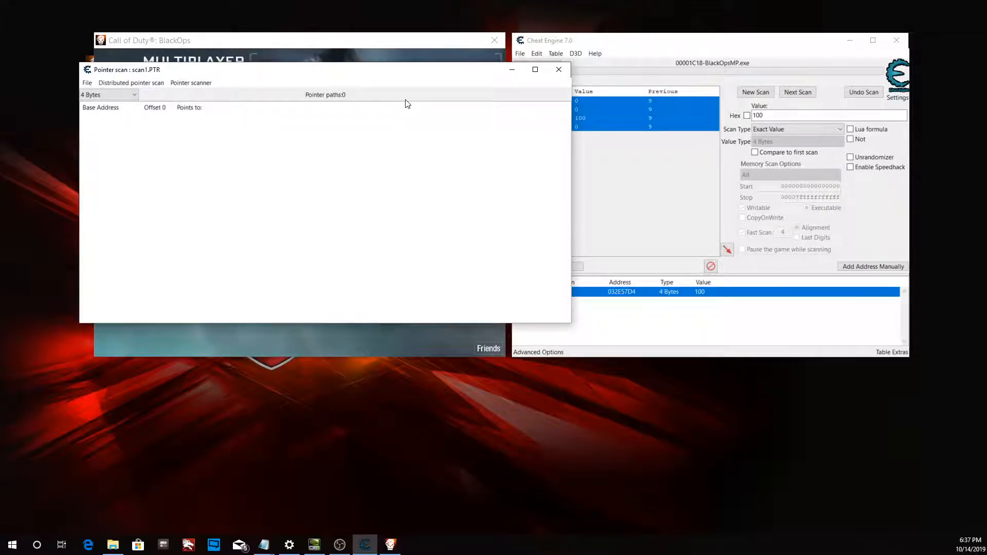
left_click(559, 70)
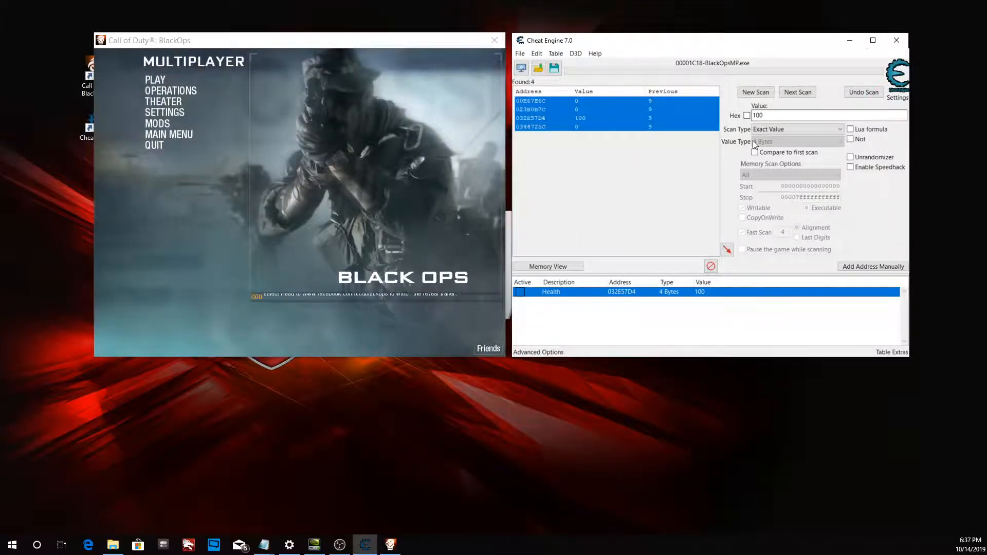
Step: Attach the debugger to find out what accesses the Health address, then stop monitoring and close the opcode list
right_click(587, 292)
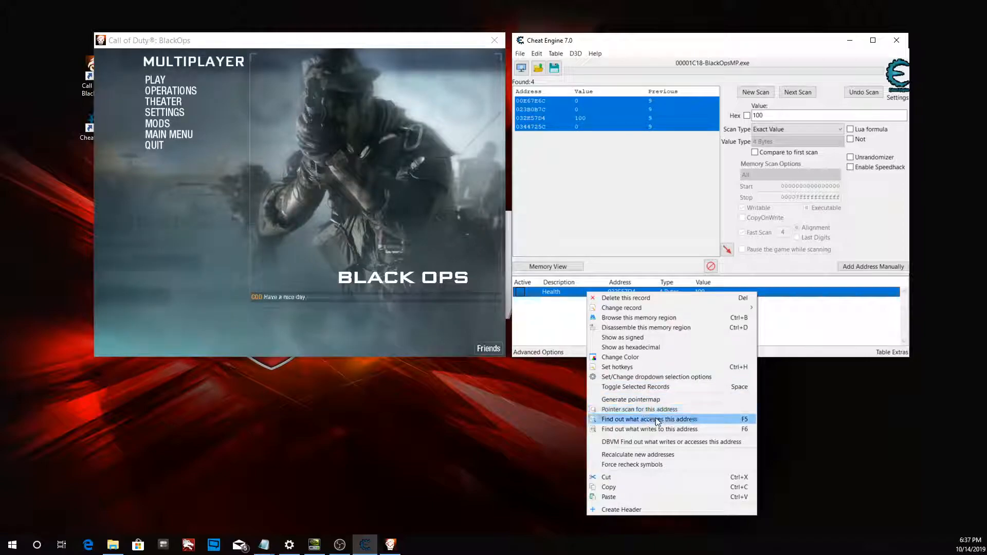
left_click(682, 420)
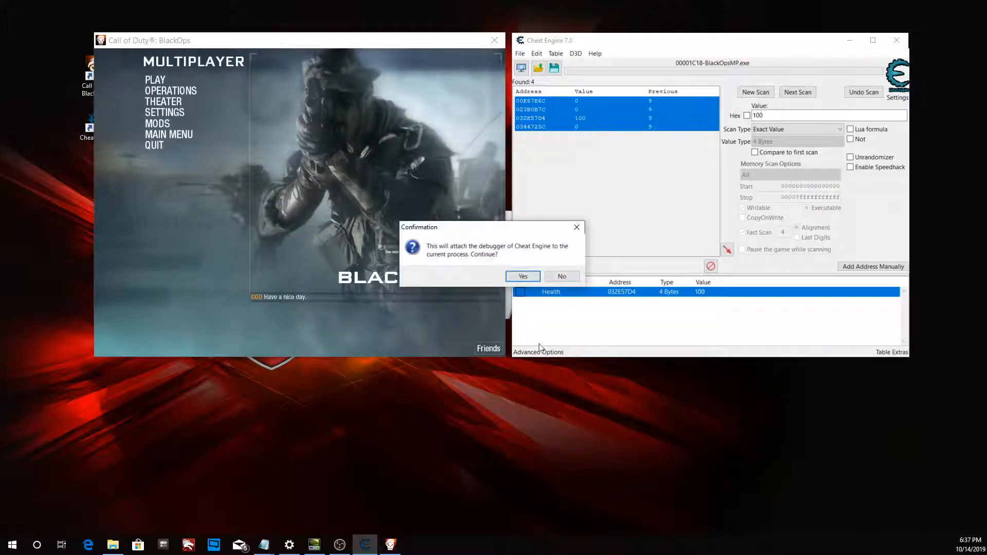
left_click(523, 277)
left_click_drag(287, 126, 469, 66)
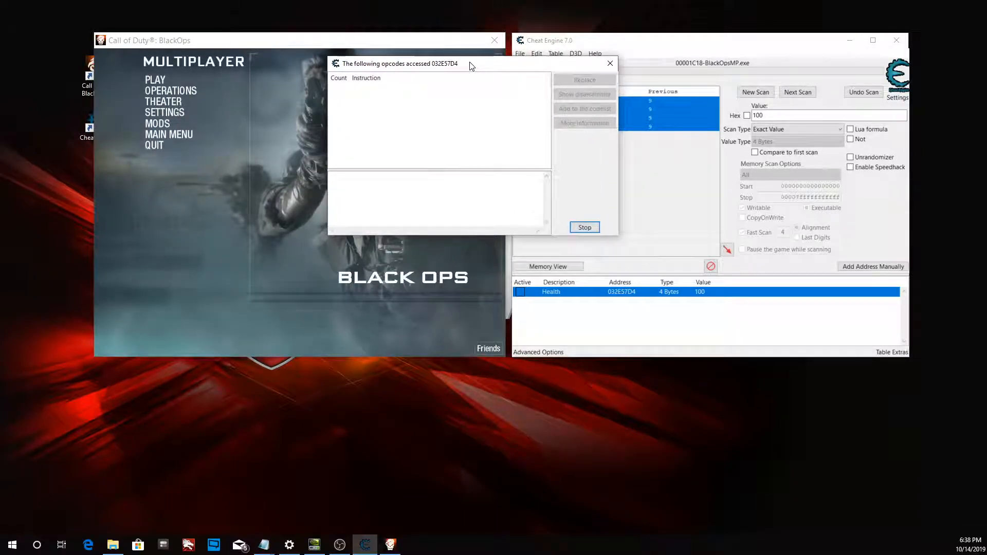
left_click(611, 64)
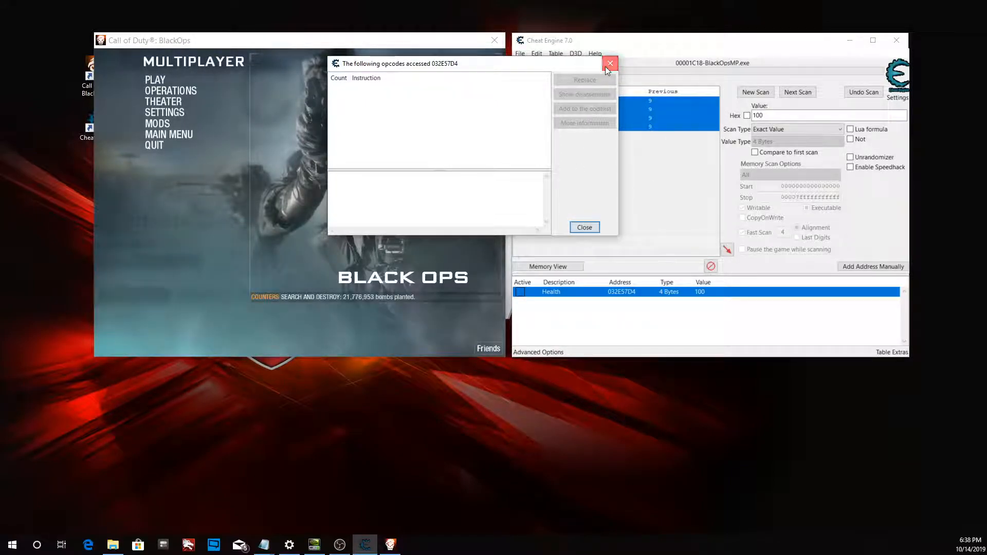
left_click(606, 66)
Step: Switch to Call of Duty: Black Ops and set up a private match on Nuketown in Free-for-All mode
left_click(169, 78)
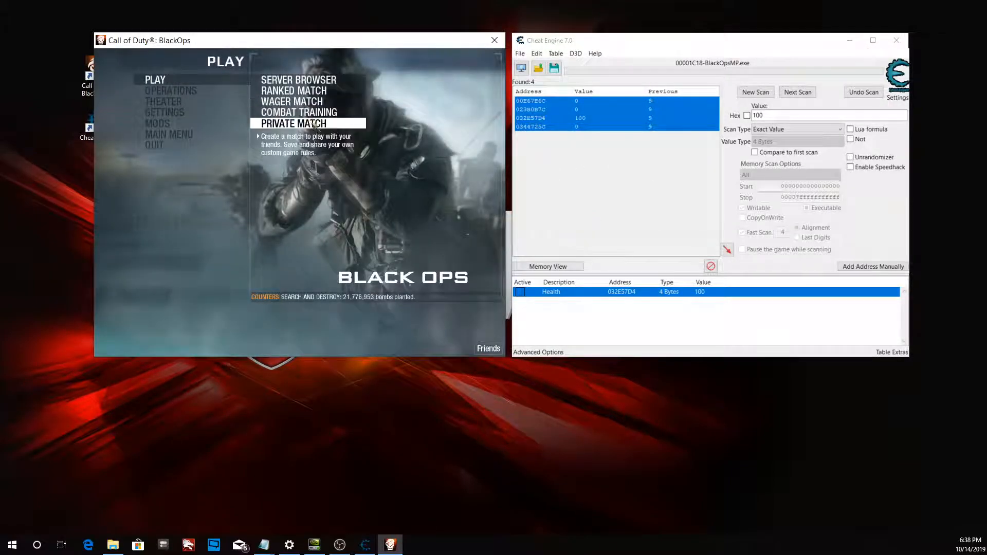
left_click(293, 124)
left_click(191, 94)
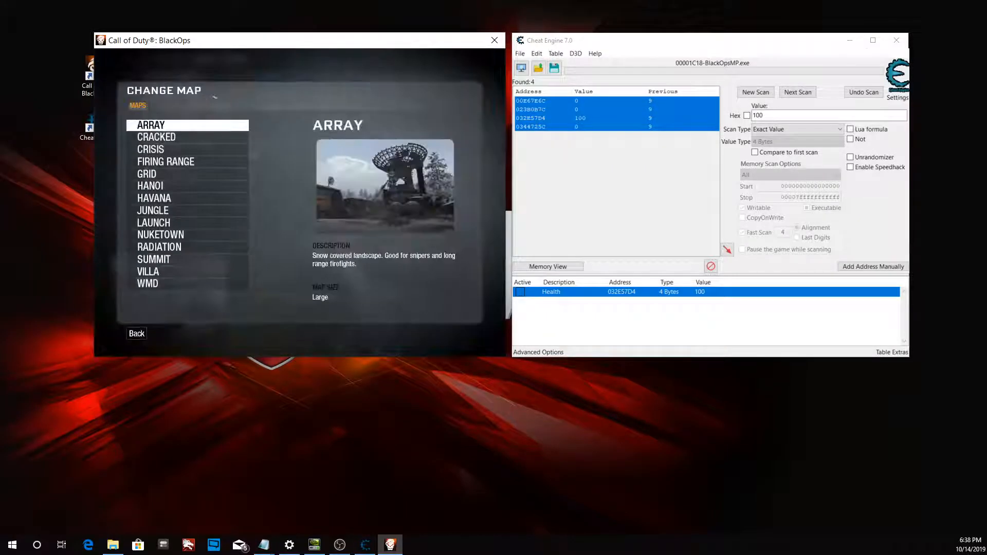
left_click(183, 234)
left_click(209, 105)
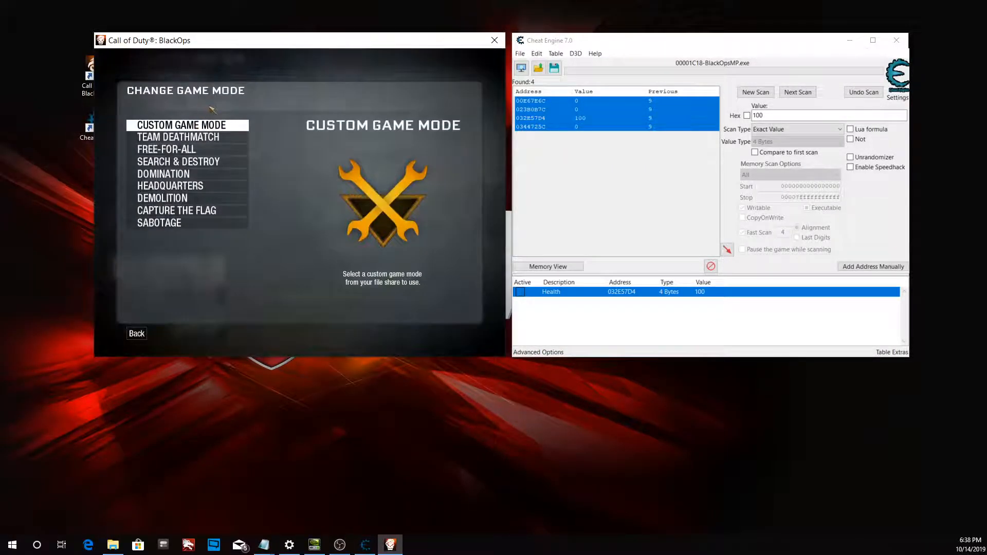
left_click(195, 161)
Step: Review the private match's game options and server settings without changing them
left_click(205, 115)
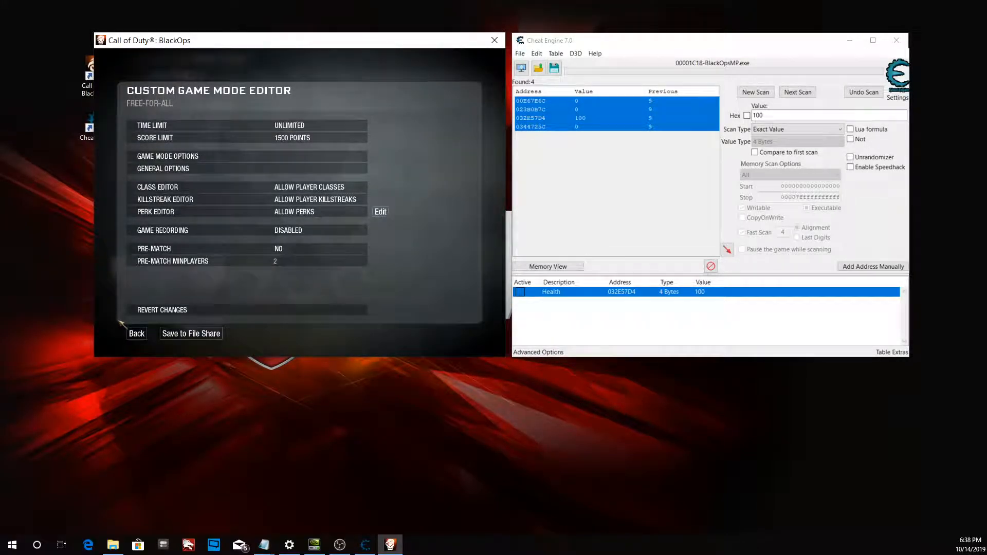
left_click(137, 333)
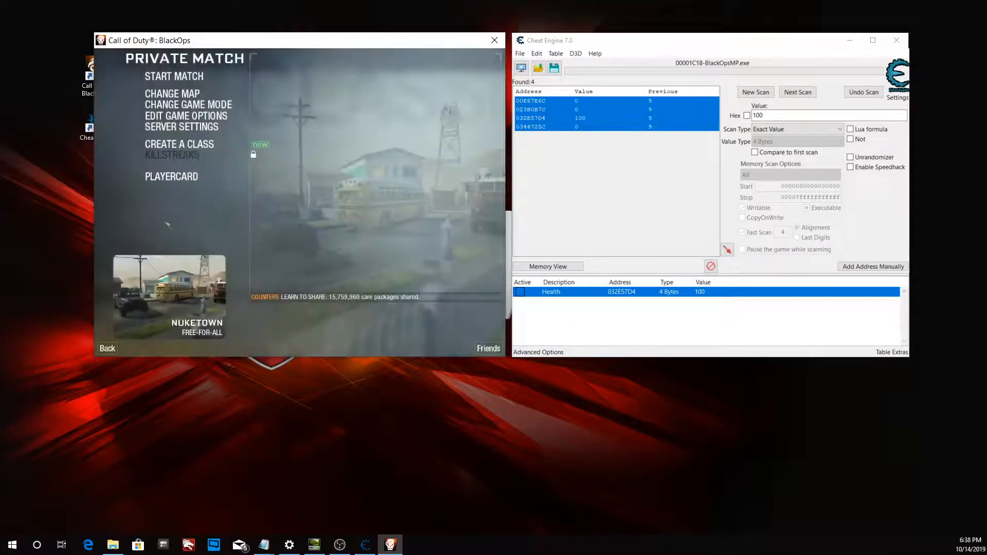
left_click(194, 126)
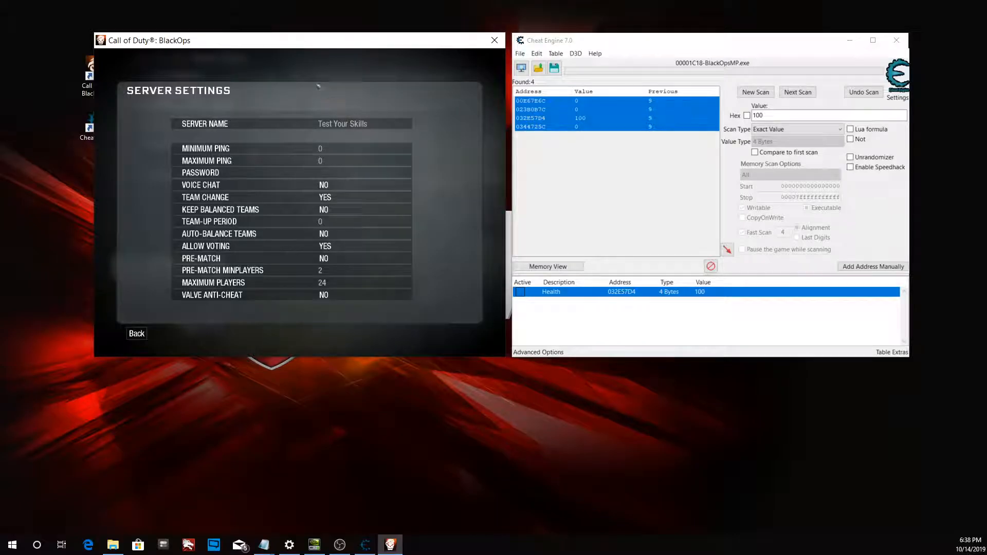
left_click(146, 333)
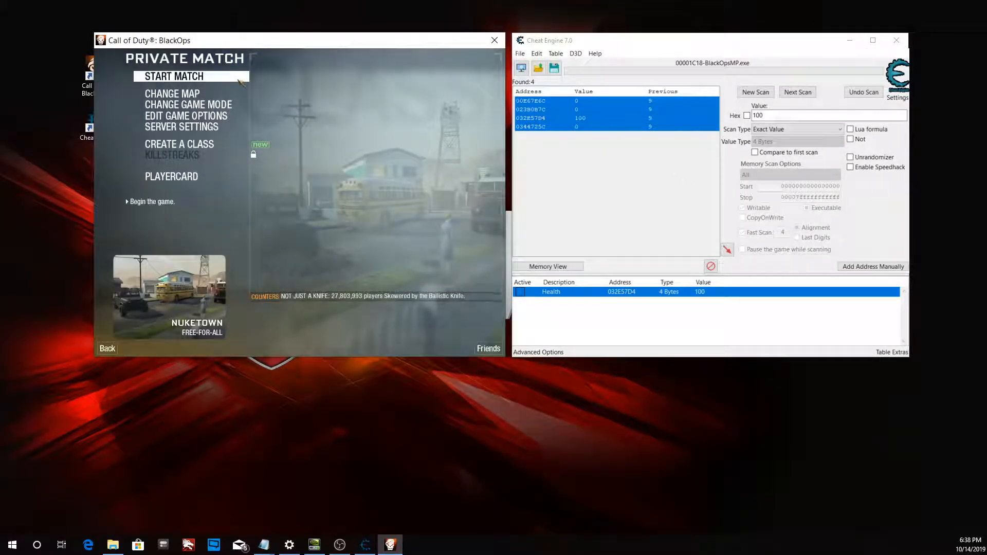
Step: Start the private match and choose the Custom 1 class
left_click(173, 76)
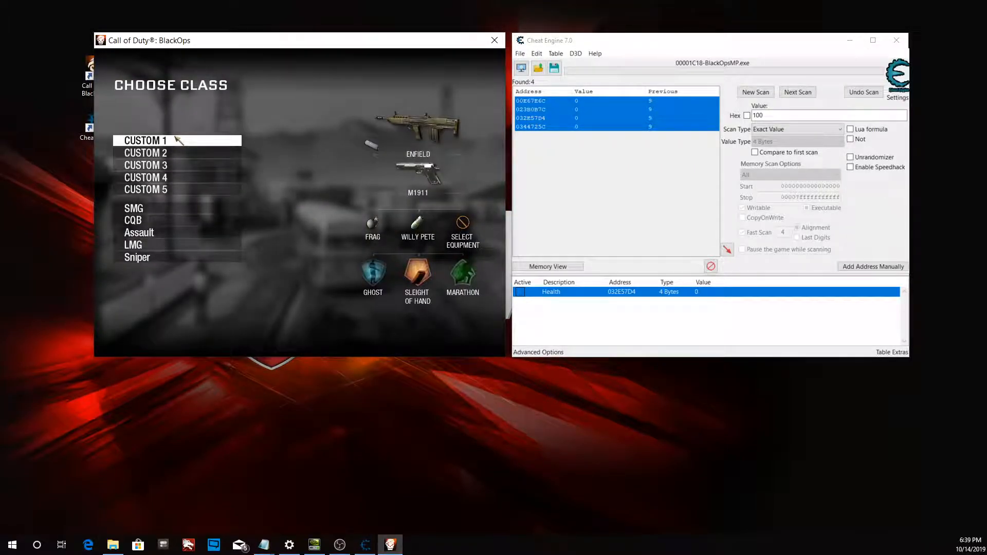
left_click(178, 140)
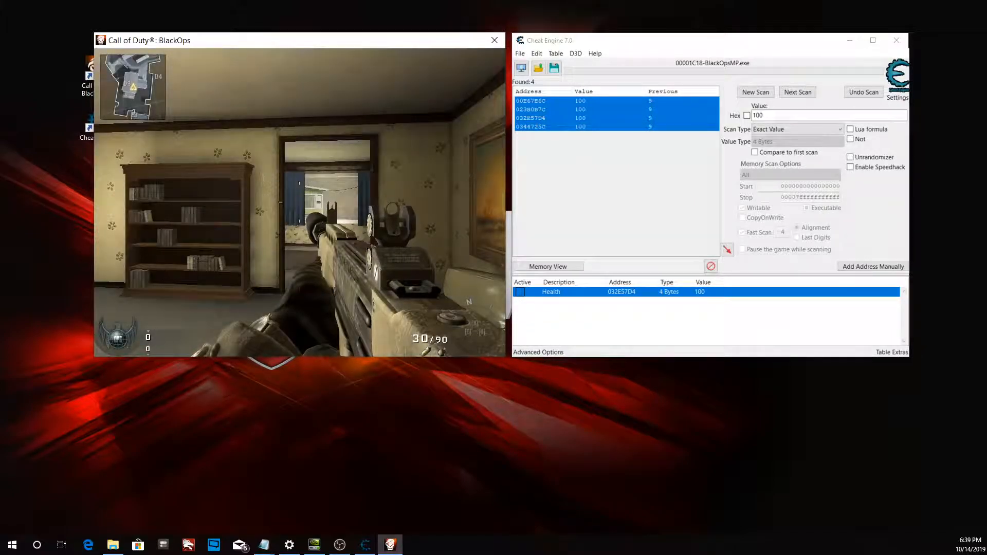
Step: Pause the match and run a pointer scan for the Health address, overwriting scan1.PTR with the results
key("Escape")
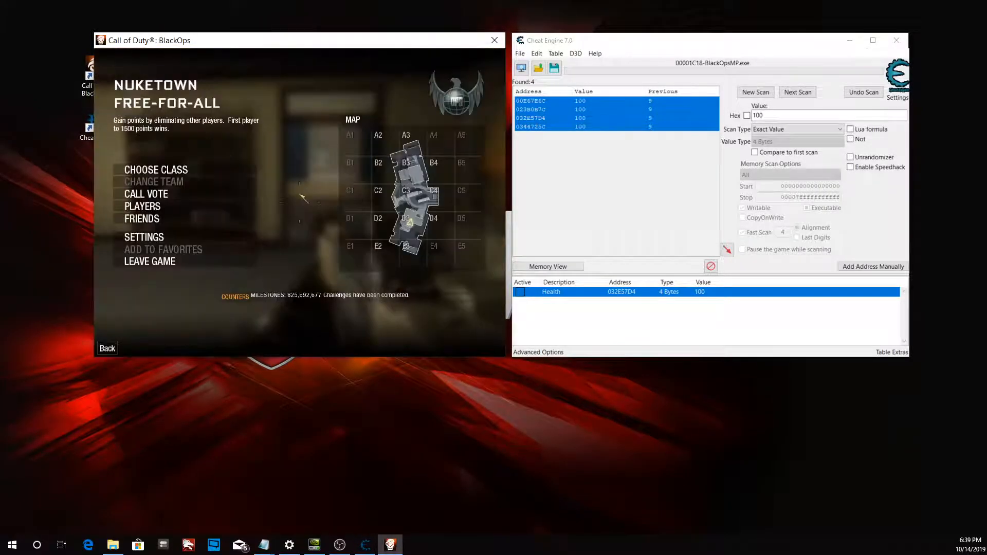
left_click(615, 291)
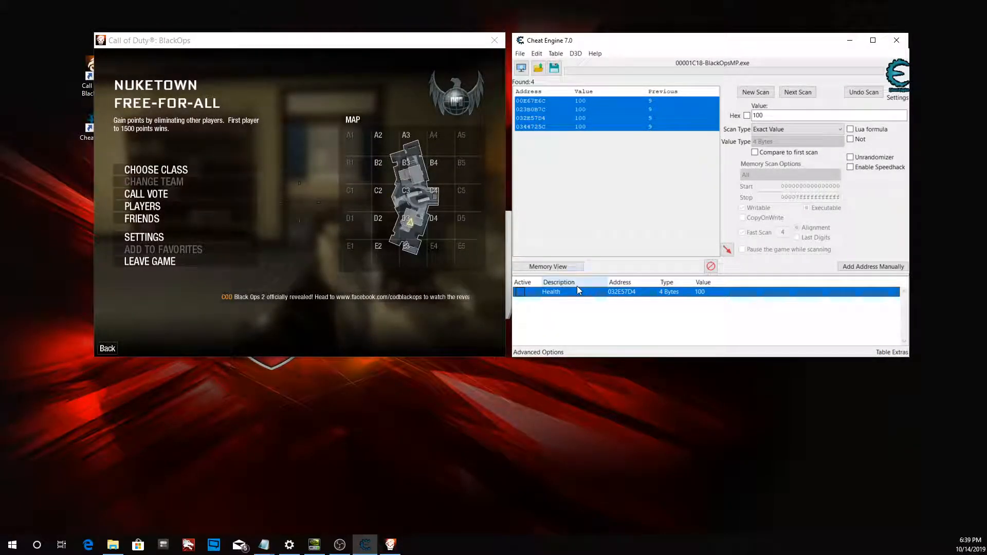
right_click(566, 295)
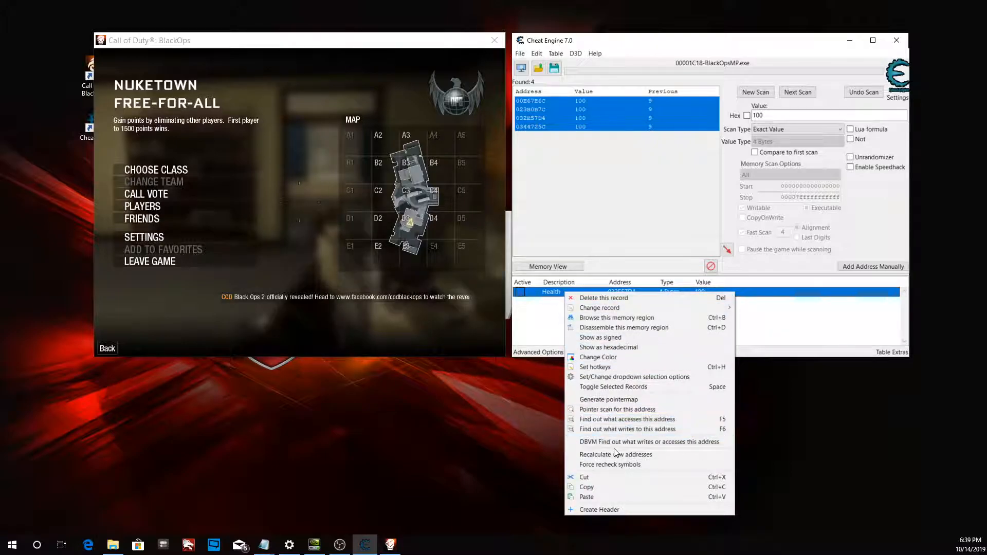
left_click(638, 410)
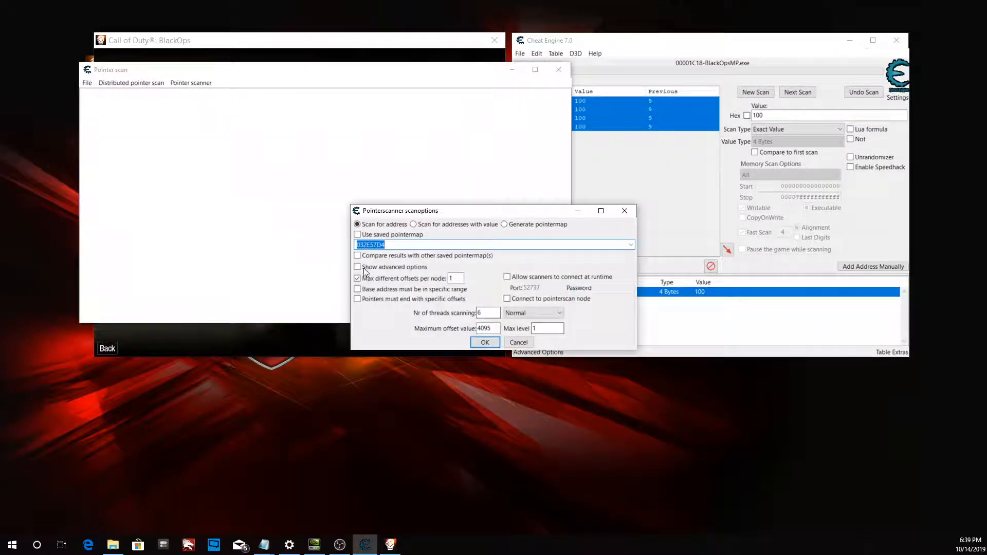
left_click(494, 312)
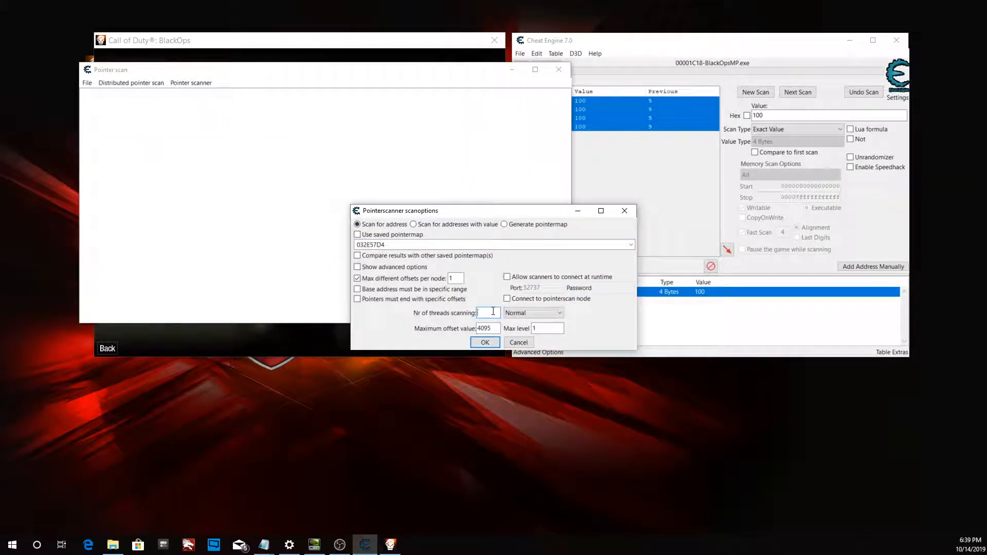
left_click(485, 342)
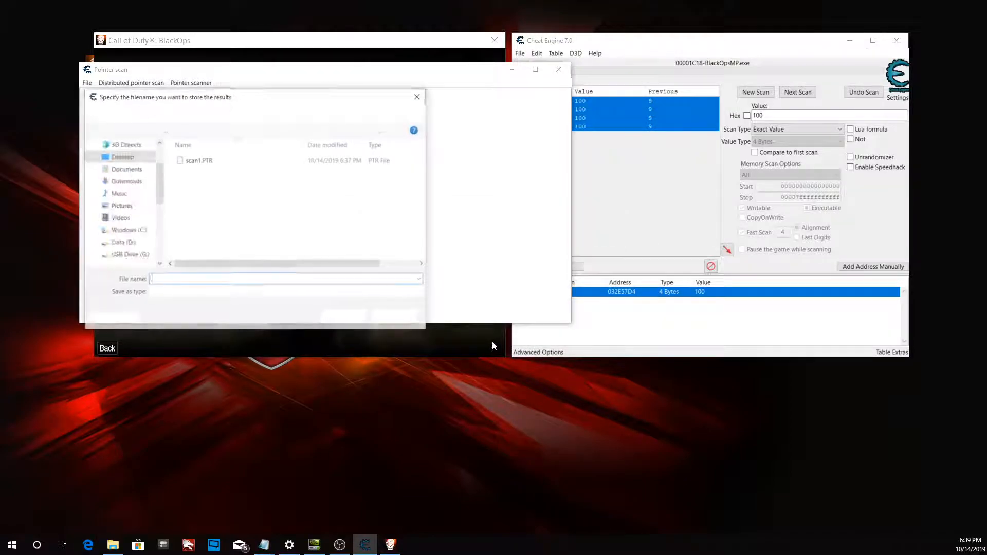
left_click(247, 161)
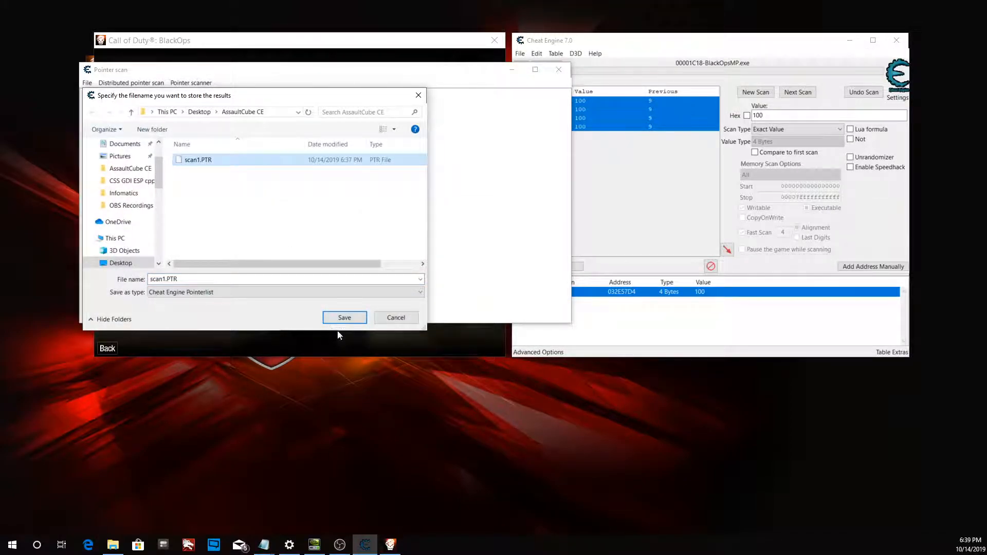
left_click(343, 315)
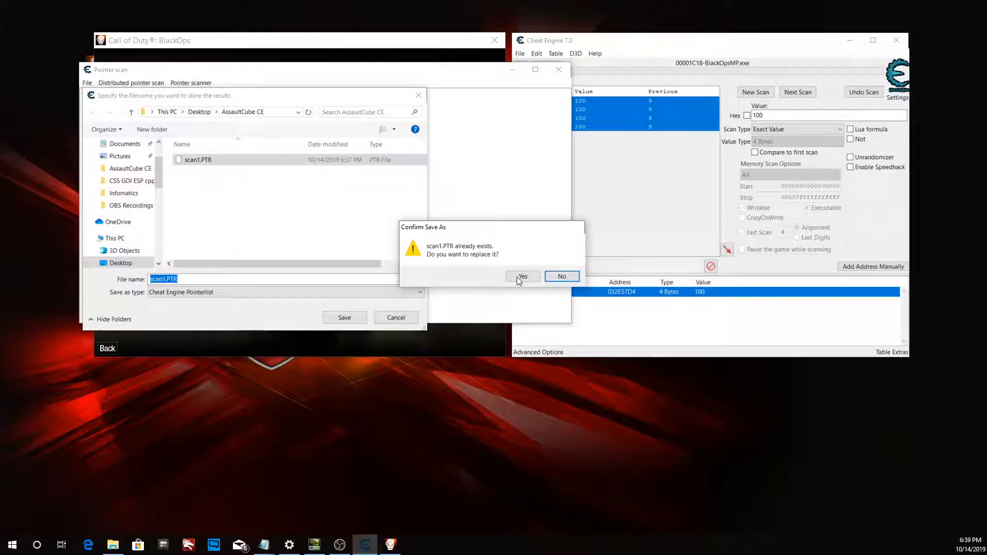
left_click(520, 278)
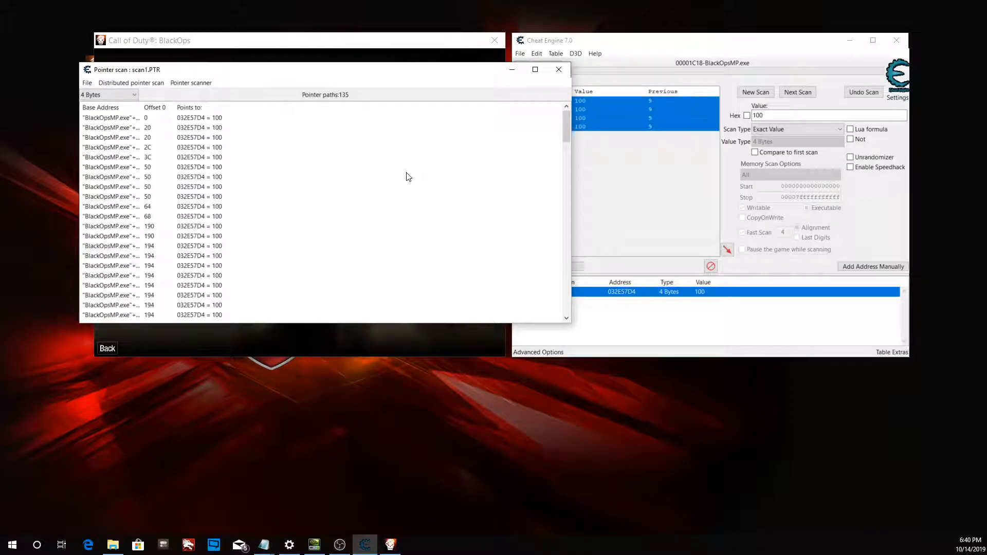
Step: Rearrange the windows so the main Cheat Engine window is clear of the game and the pointer scan results
left_click_drag(264, 77, 213, 54)
left_click_drag(707, 46, 756, 35)
left_click_drag(363, 54, 407, 82)
left_click(395, 41)
left_click_drag(394, 41, 395, 24)
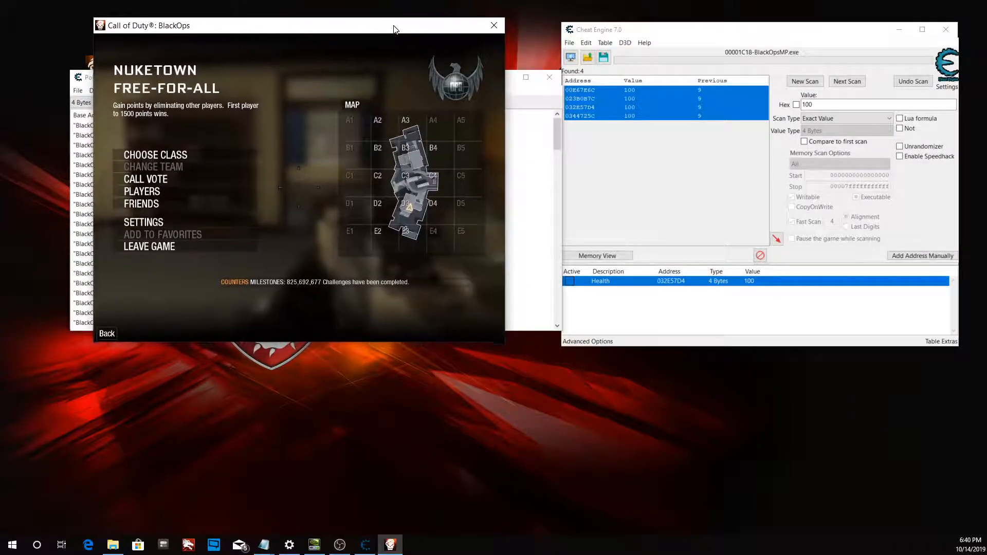
left_click(515, 91)
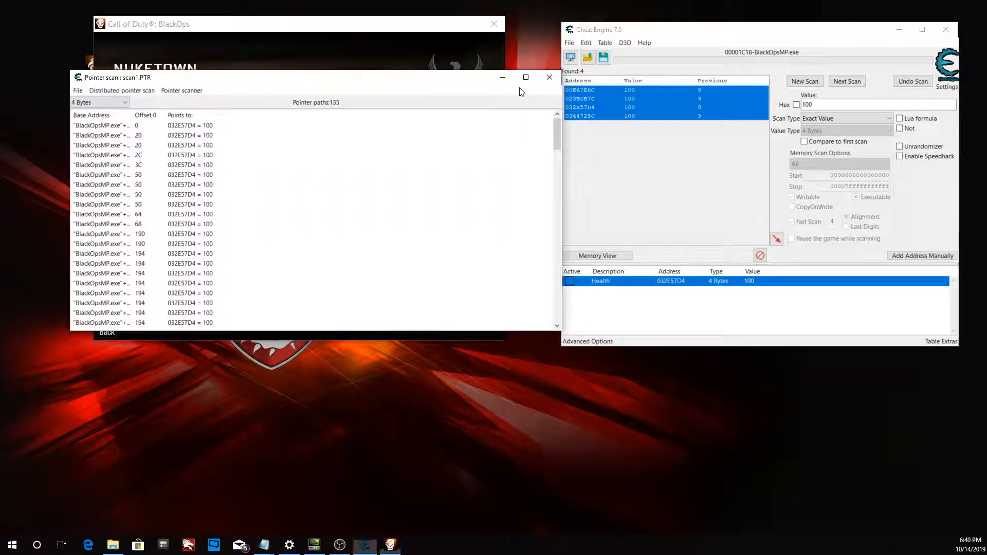
left_click_drag(396, 84, 398, 61)
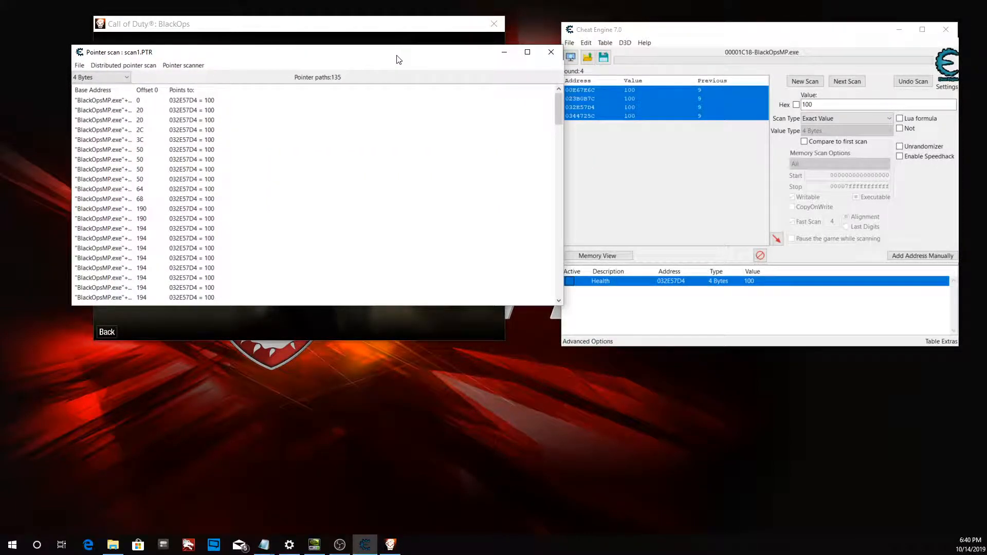
left_click_drag(401, 60, 389, 54)
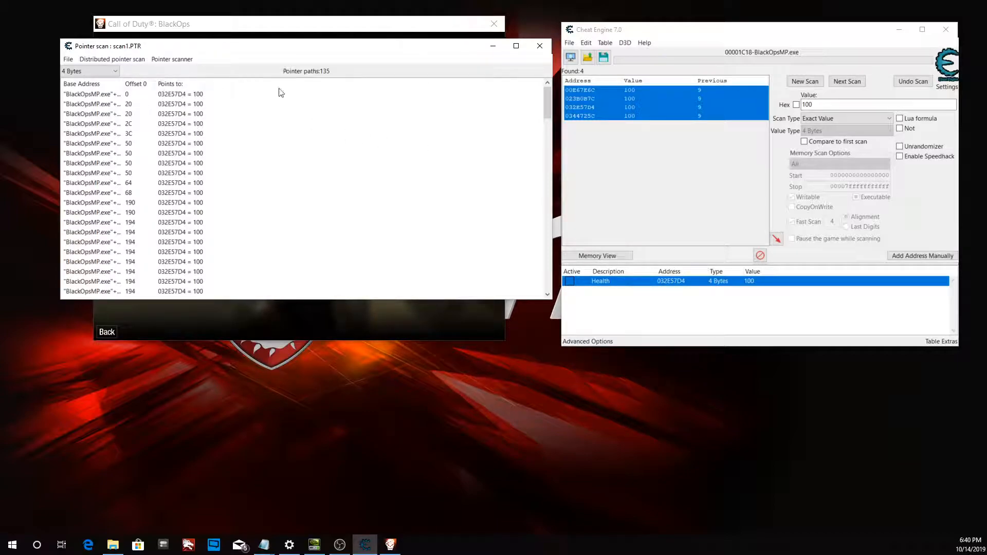
Step: Widen the Base Address and Offset 0 columns of the pointer scan results to show the full addresses
left_click_drag(123, 85, 144, 86)
left_click_drag(139, 86, 140, 86)
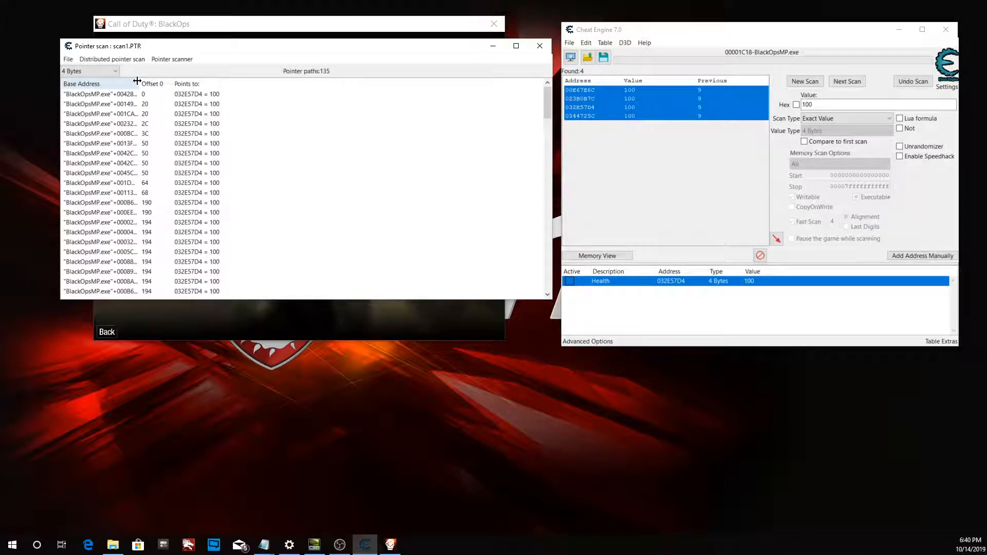
left_click_drag(139, 86, 156, 86)
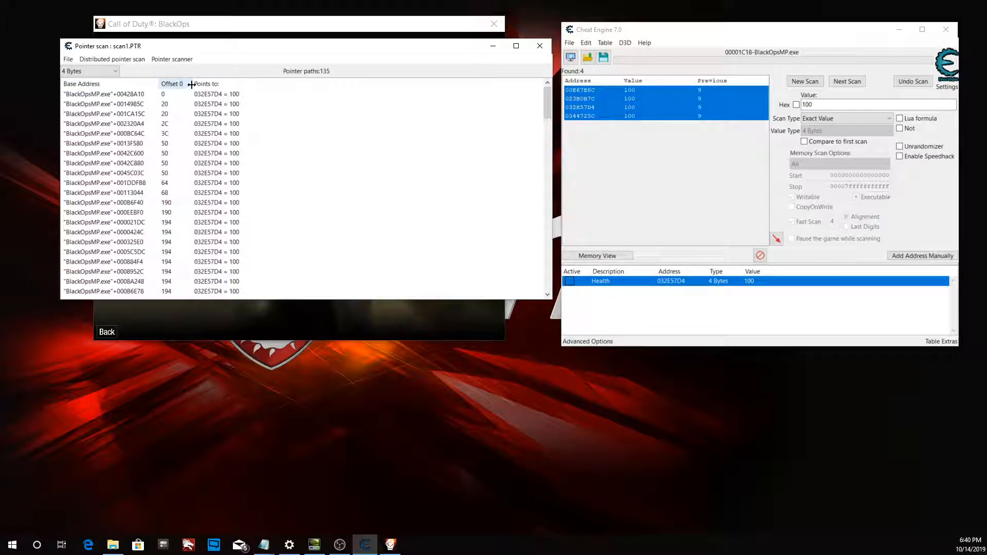
left_click_drag(192, 85, 200, 90)
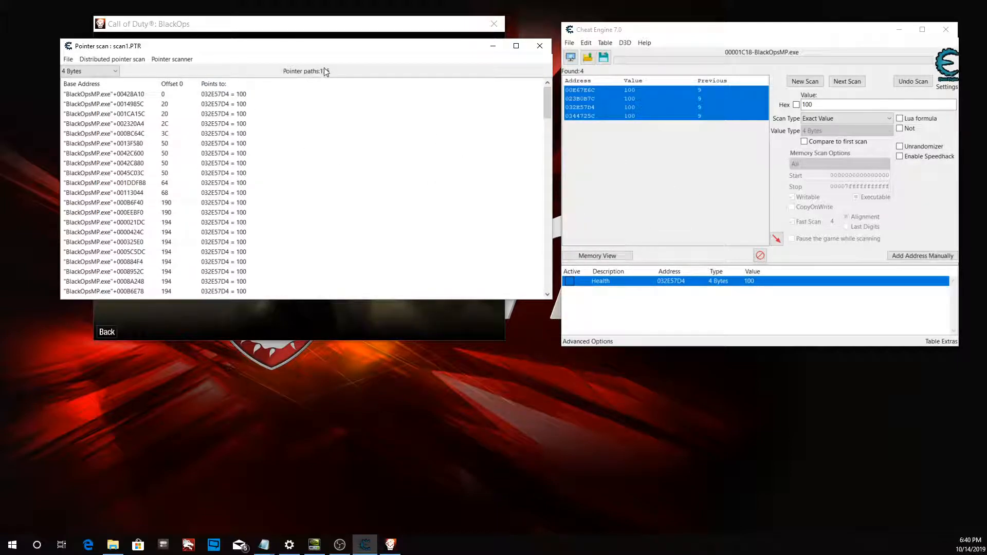
Step: Examine the base addresses, offsets and target addresses in the list of pointer paths
mouse_move(338, 52)
left_mouse_down()
mouse_move(341, 77)
mouse_move(346, 44)
mouse_move(335, 35)
left_mouse_up()
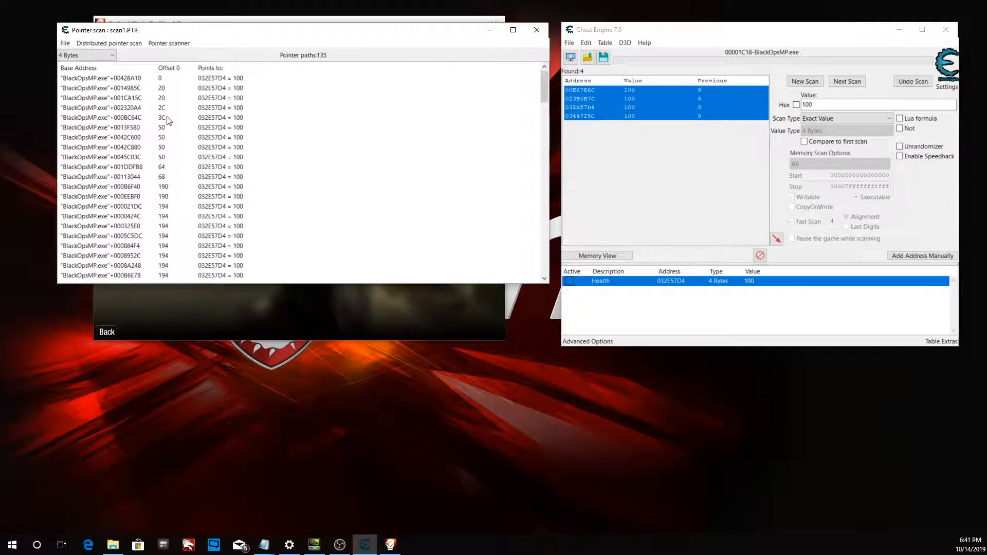
left_click_drag(547, 93, 471, 81)
left_click_drag(543, 95, 521, 88)
mouse_move(546, 100)
left_mouse_down()
mouse_move(546, 110)
mouse_move(536, 92)
left_mouse_up()
left_click_drag(325, 39, 329, 37)
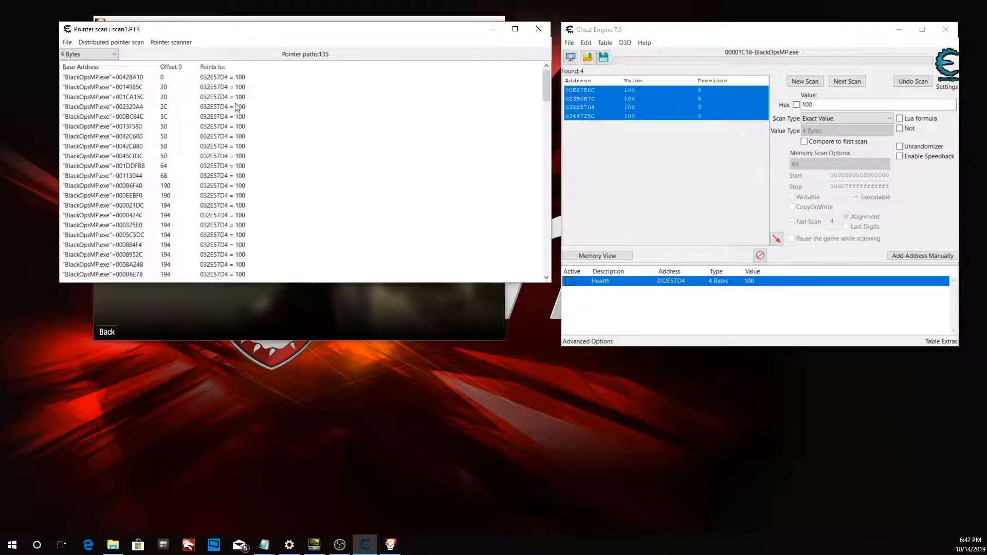
left_click_drag(387, 37, 378, 40)
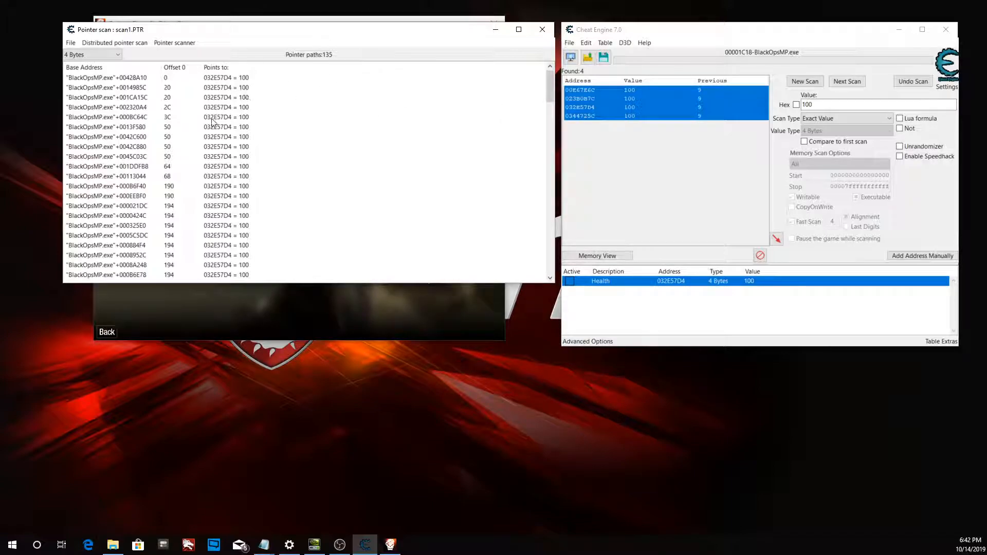
Step: Add the pointer paths at BlackOpsMP.exe+00428A10, +0014985C, +002320A4 and +000BC64C to the address list, and minimize the pointer scan results
double_click(147, 83)
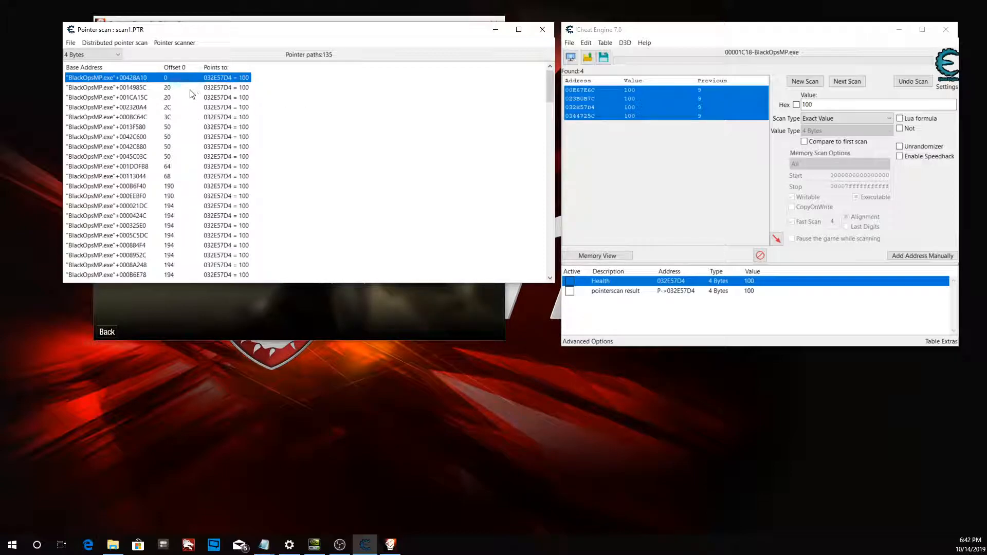
double_click(159, 89)
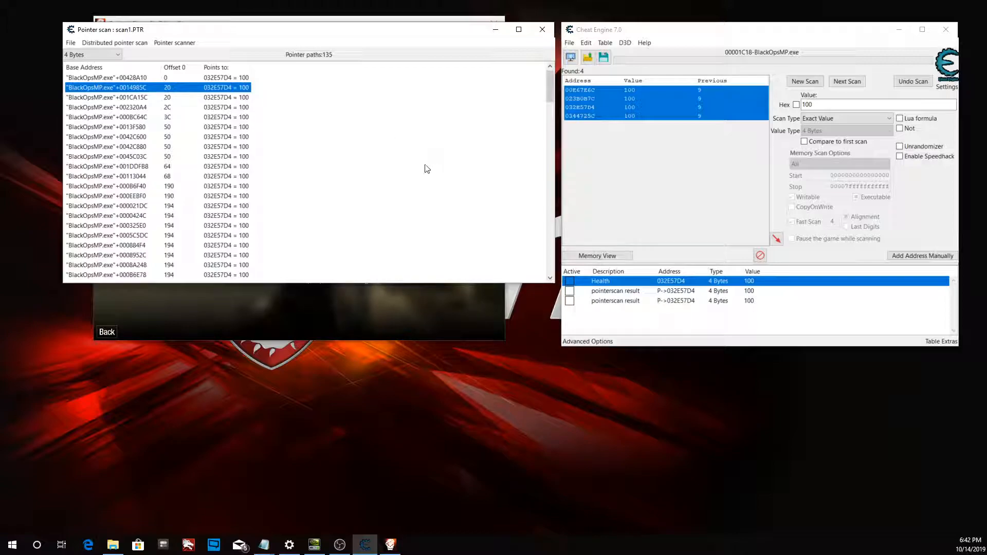
double_click(145, 108)
double_click(152, 117)
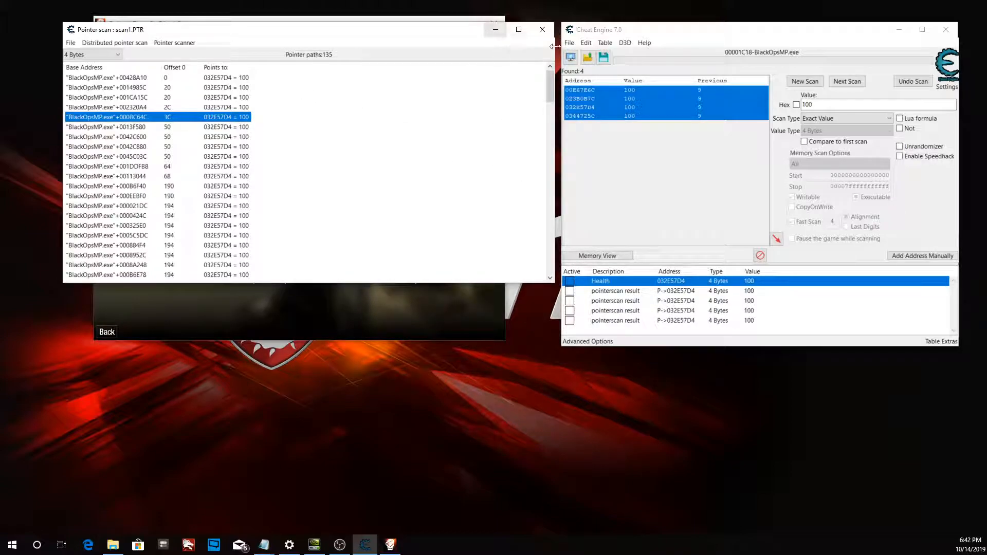
left_click(495, 31)
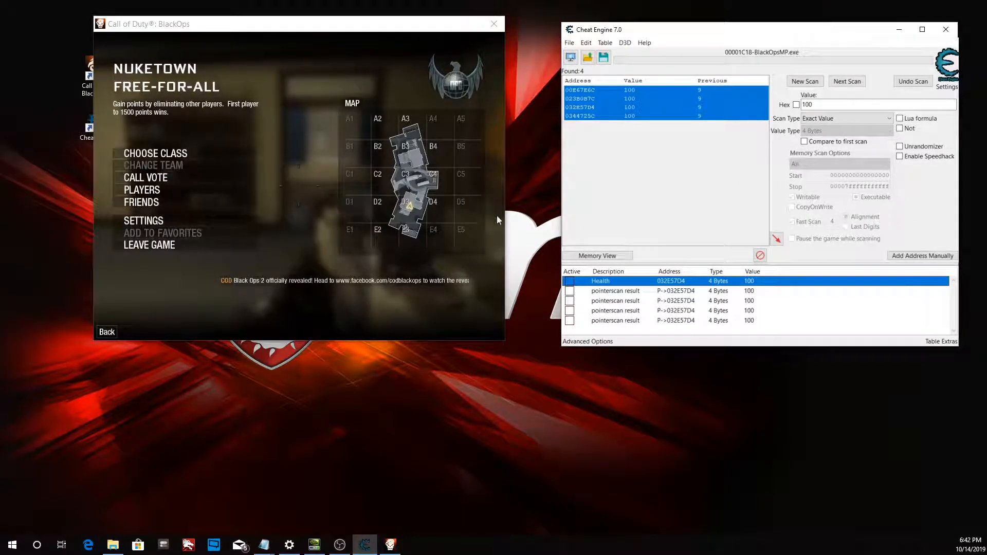
Step: Leave the private match and end the game
left_click(154, 244)
left_click(171, 247)
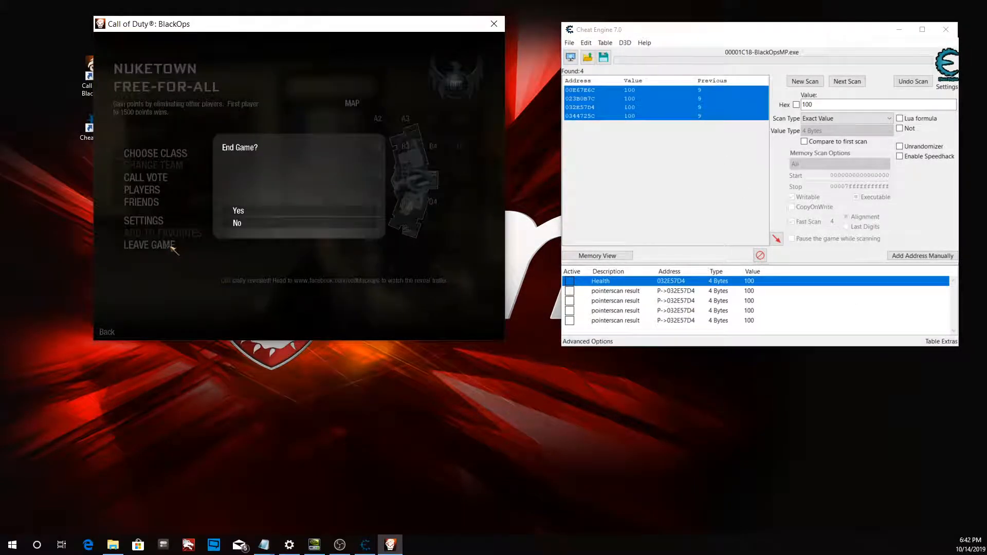
left_click(283, 211)
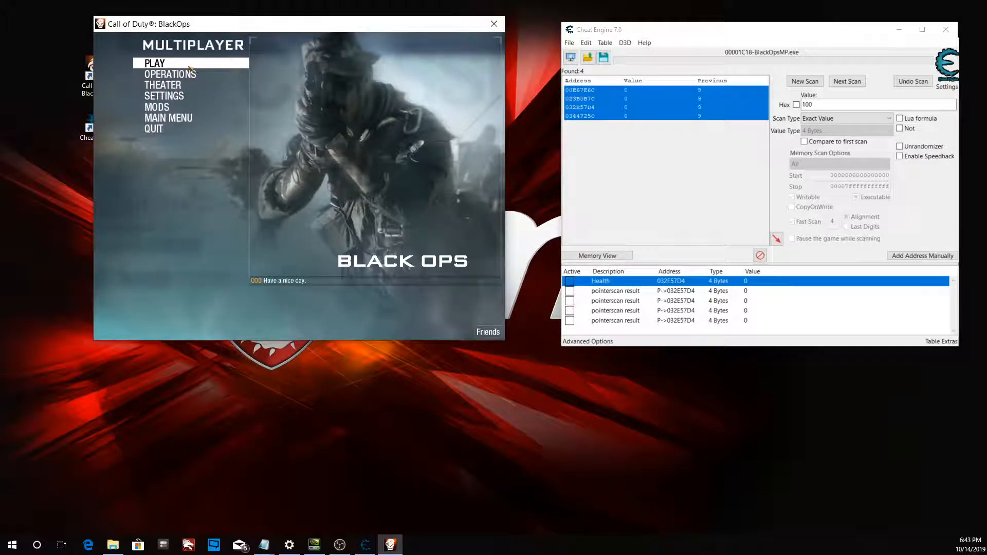
Step: Set up a Combat Training match on Nuketown in Free-for-All mode
left_click(226, 63)
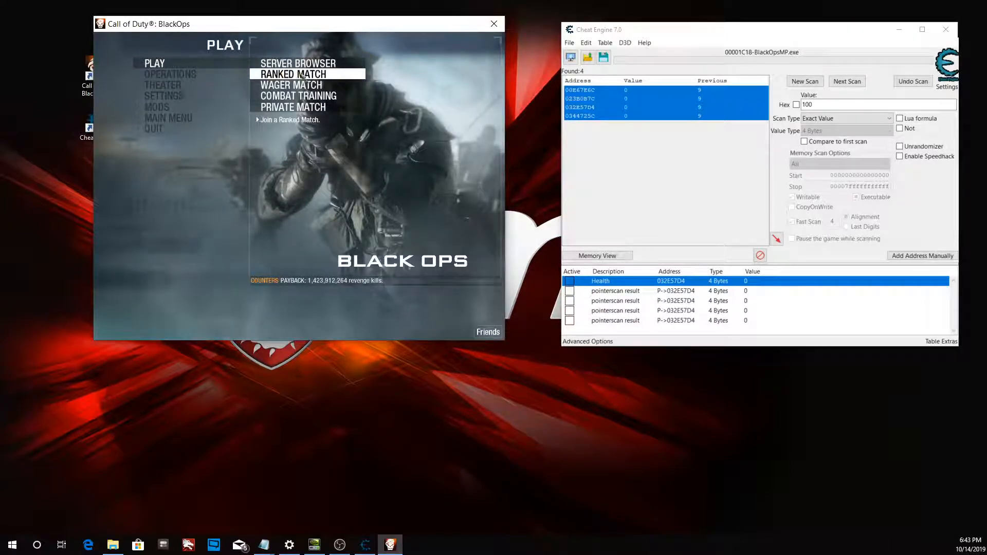
left_click(315, 96)
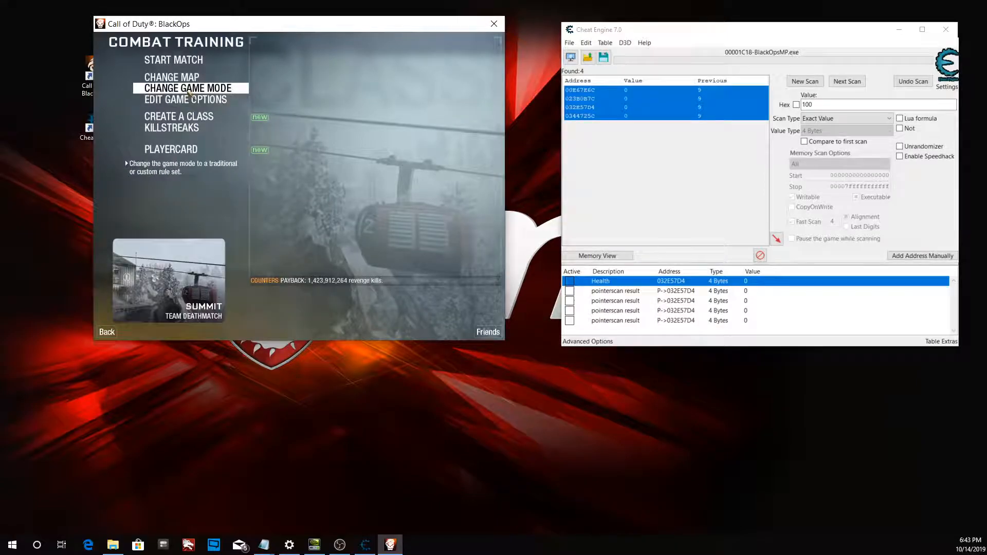
left_click(172, 78)
left_click(160, 206)
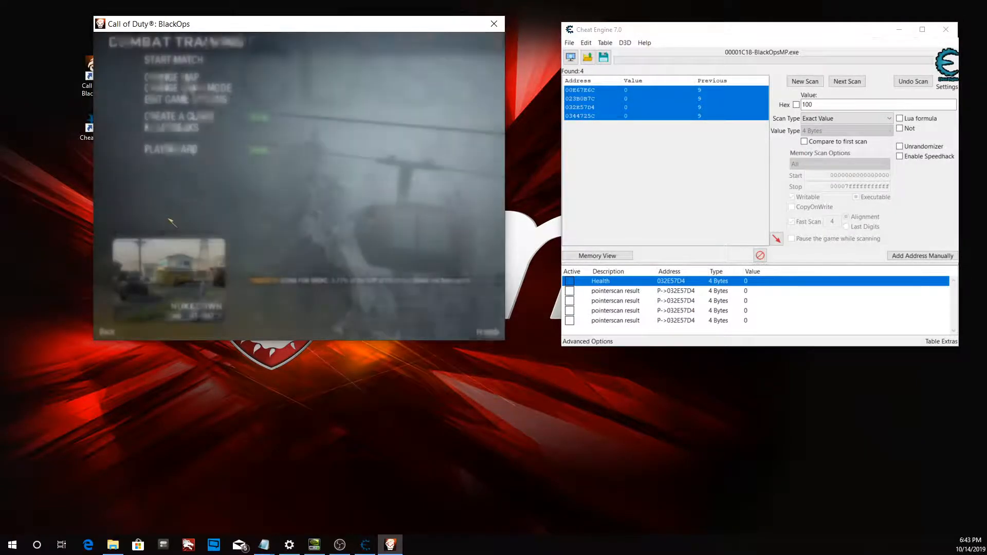
left_click(218, 95)
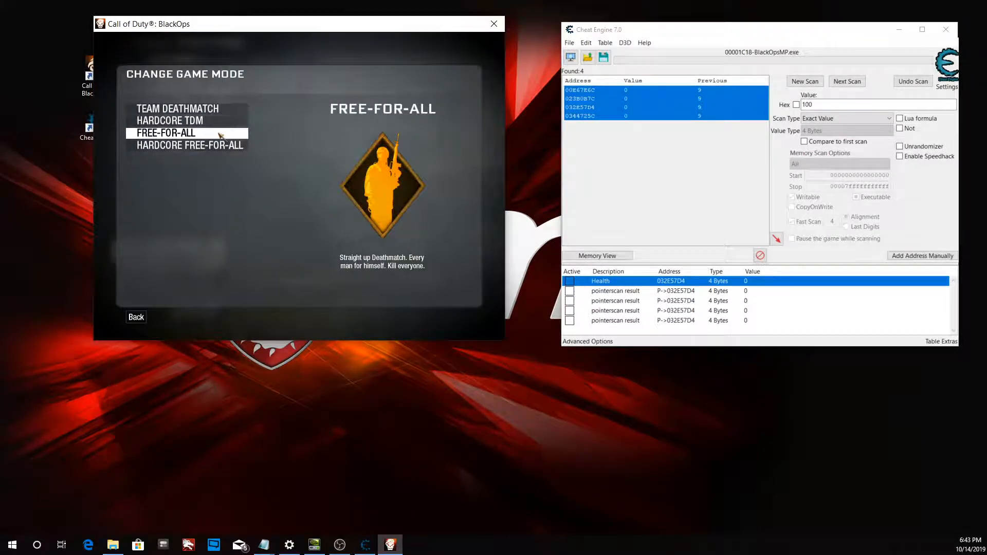
left_click(220, 135)
Step: Set the Combat Training time limit to unlimited and the number of enemies to 9
left_click(205, 97)
left_click(280, 110)
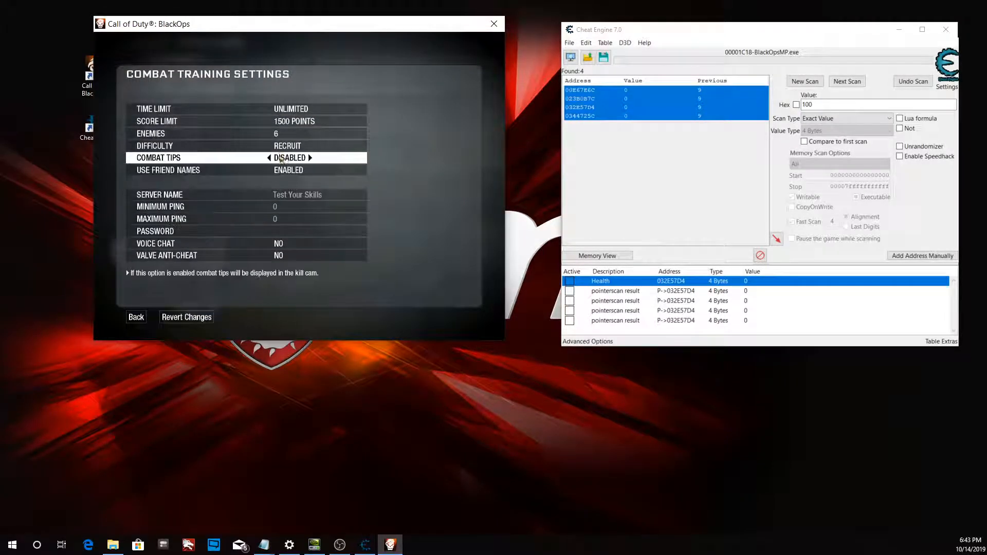
left_click(282, 133)
left_click(283, 133)
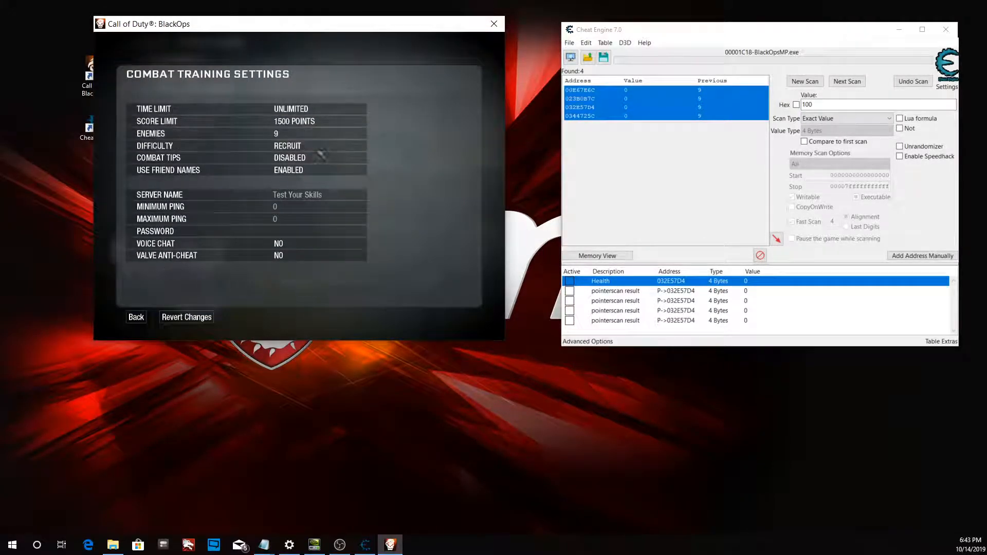
left_click(136, 318)
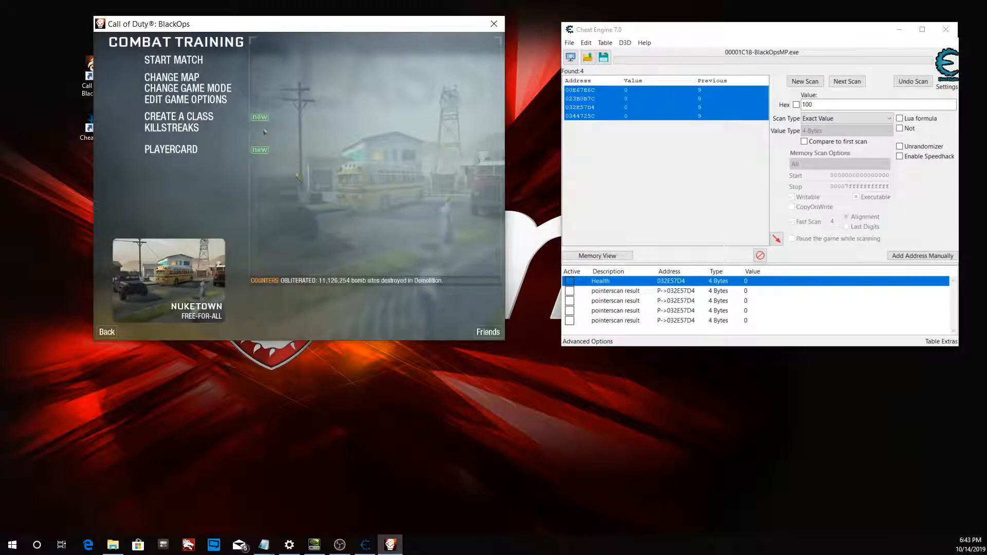
Step: Review the Combat Training settings and the custom class loadouts without changing them
left_click(221, 105)
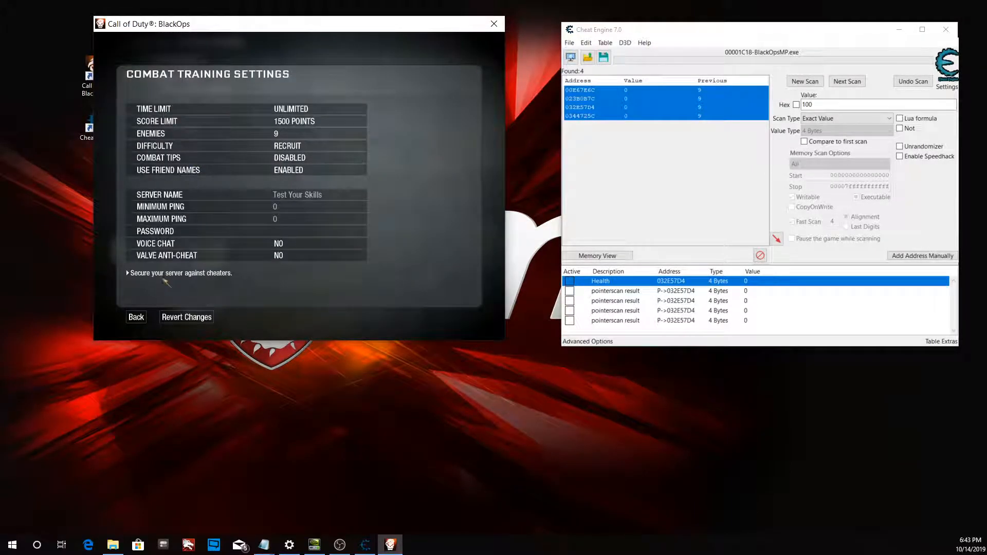
left_click(136, 316)
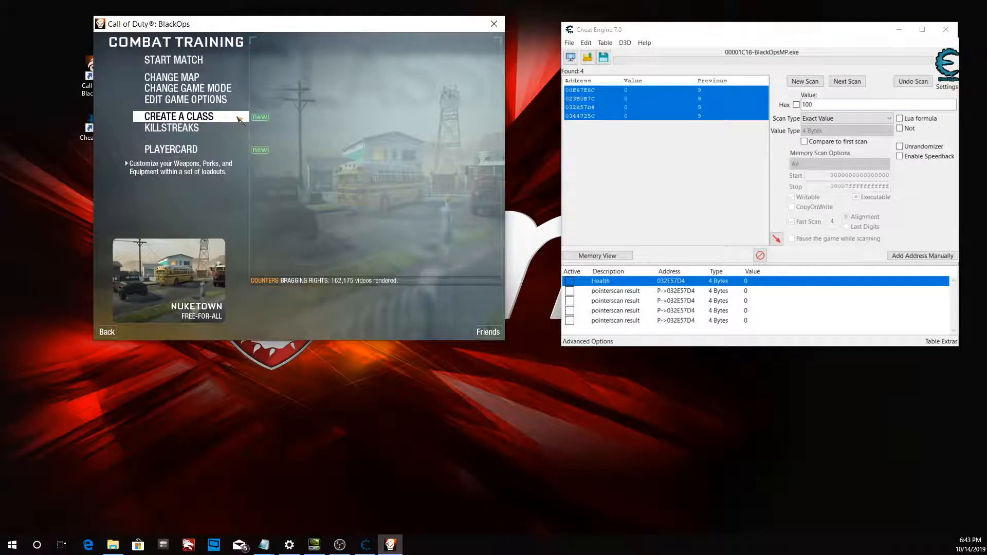
left_click(246, 117)
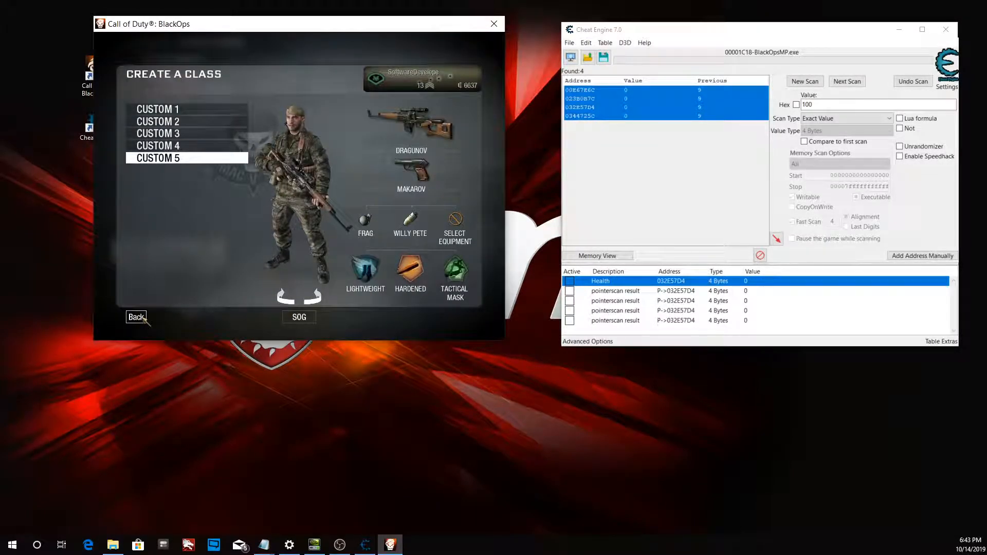
left_click(136, 317)
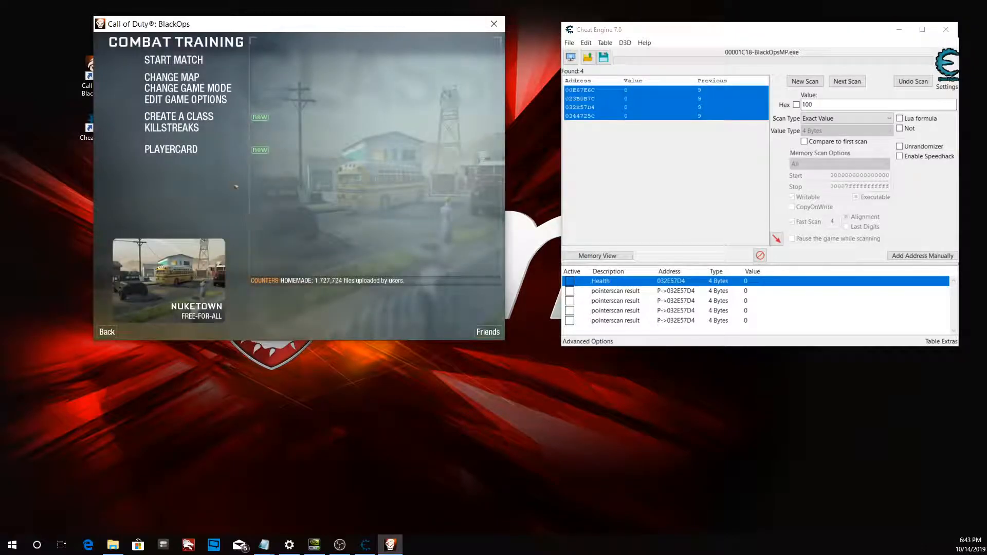
Step: Set the number of Combat Training enemies to 1 and start the Nuketown Free-for-All match
left_click(237, 99)
left_click(267, 133)
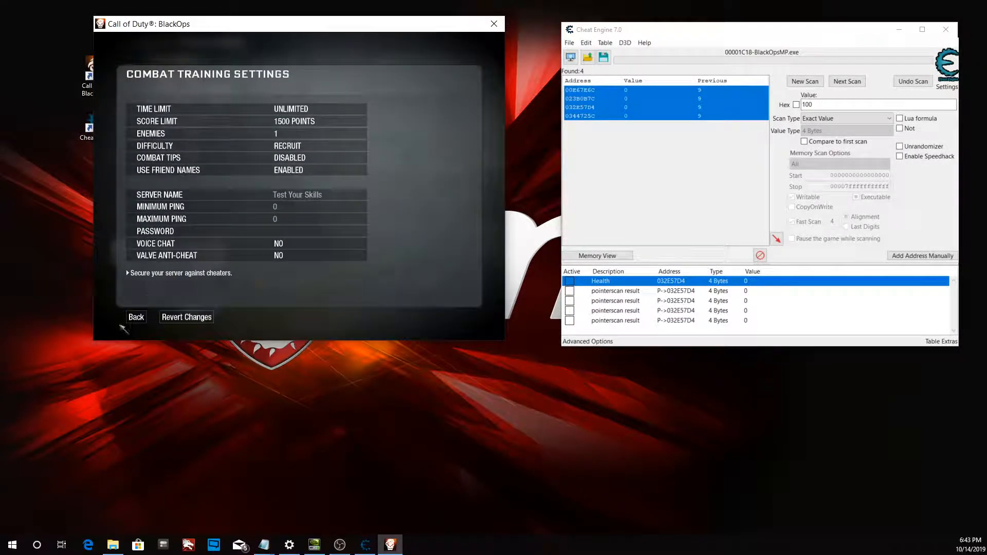
left_click(144, 322)
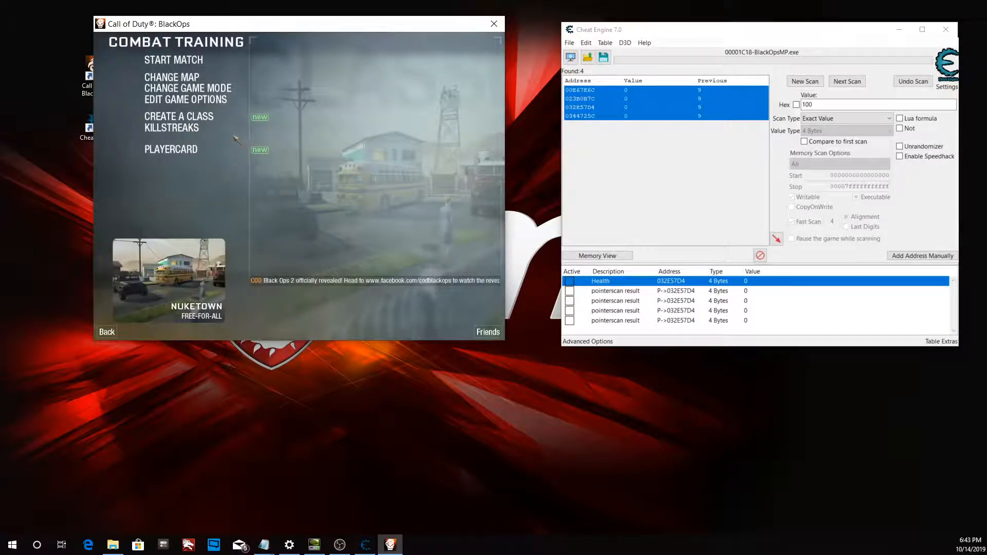
left_click(174, 59)
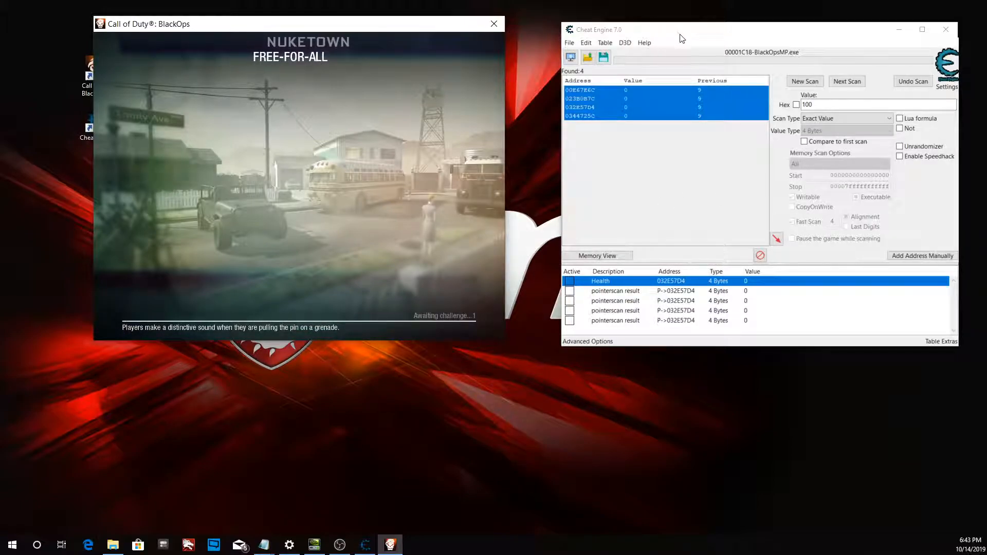
Step: Switch to Cheat Engine and manually add the first pointerscan result's base address, "BlackOpsMP.exe"+00428A10, to the address list as a 4 Bytes entry
left_click_drag(682, 38, 656, 31)
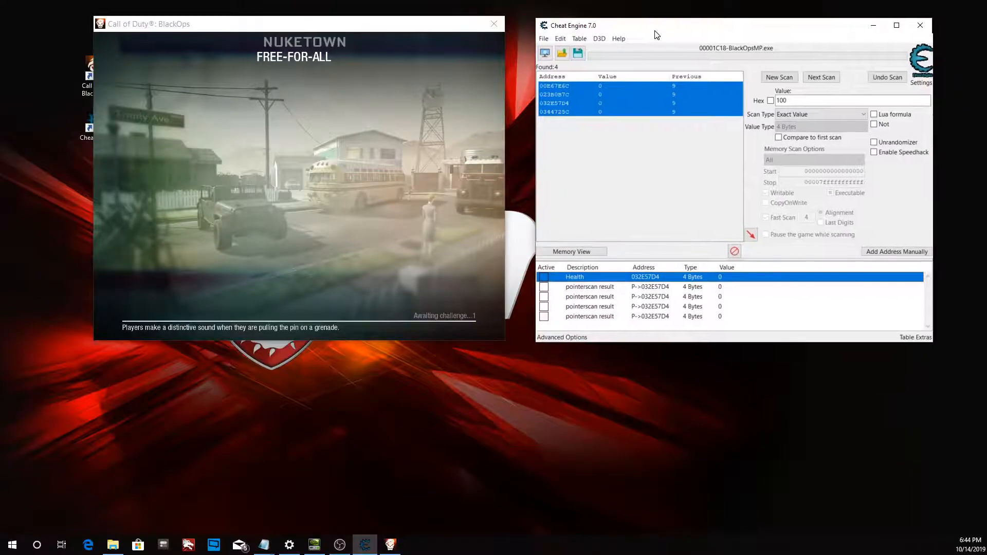
double_click(649, 289)
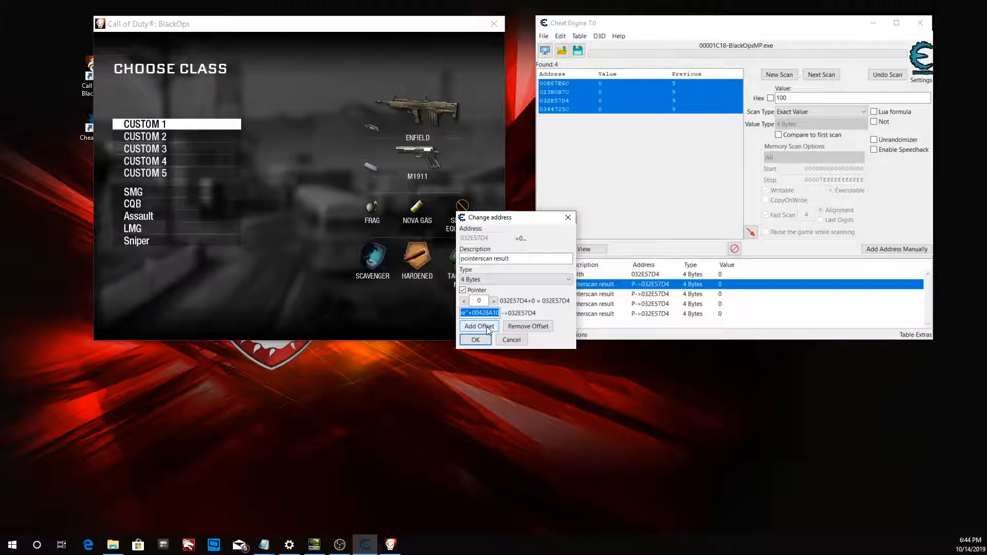
left_click(476, 339)
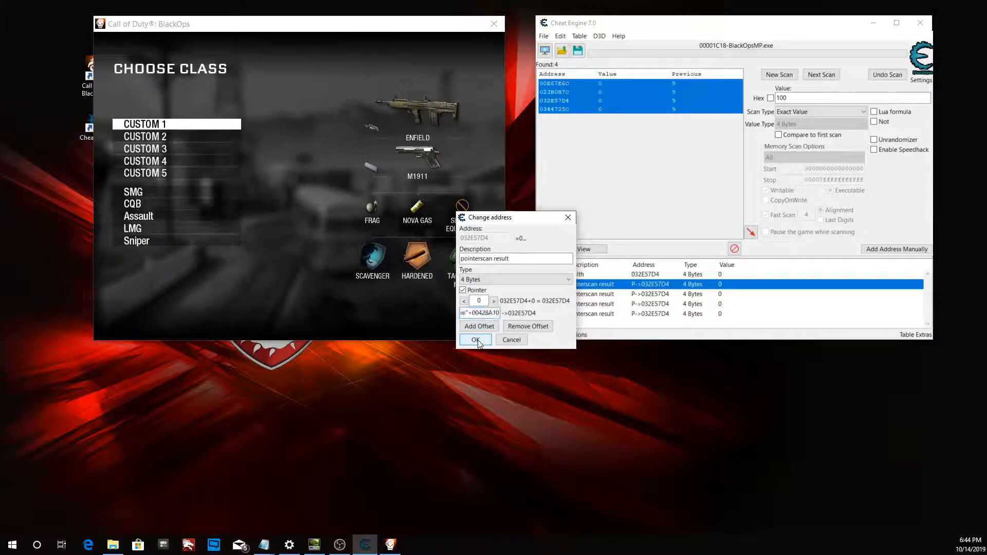
left_click(906, 252)
type("\"BlackOpsMP.exe\"+00428A10")
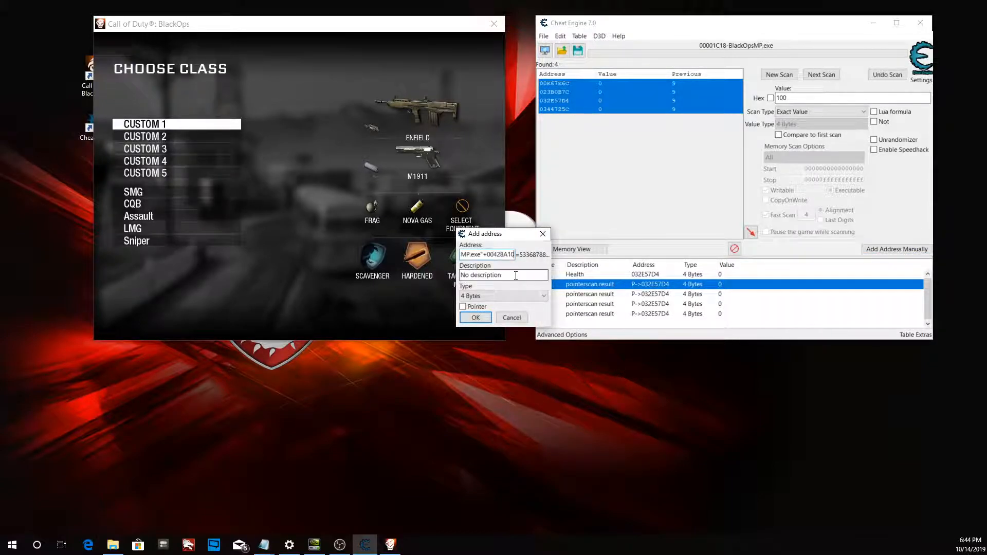
left_click(476, 318)
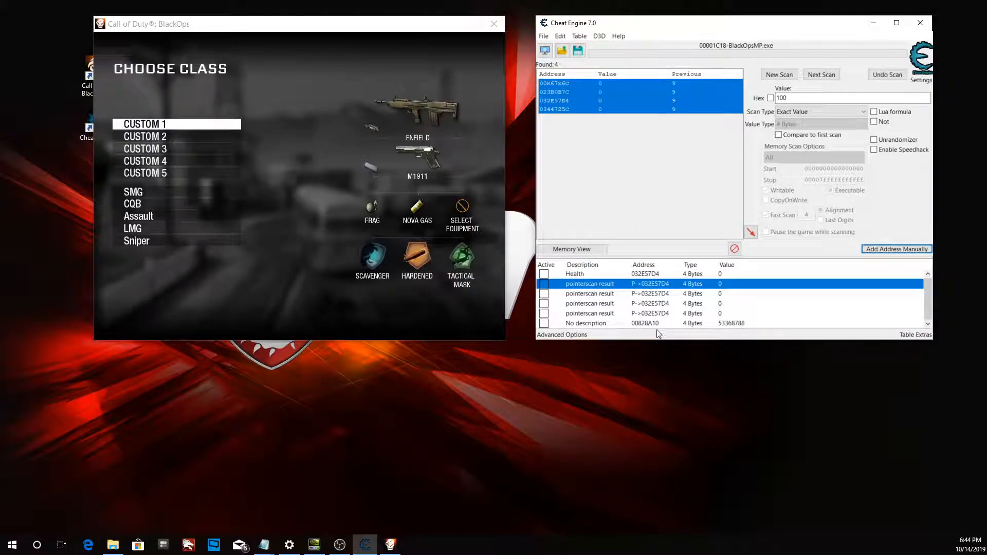
Step: Browse the memory region of the newly added "No description" address and minimize the pointer scan results covering the view
left_click(606, 324)
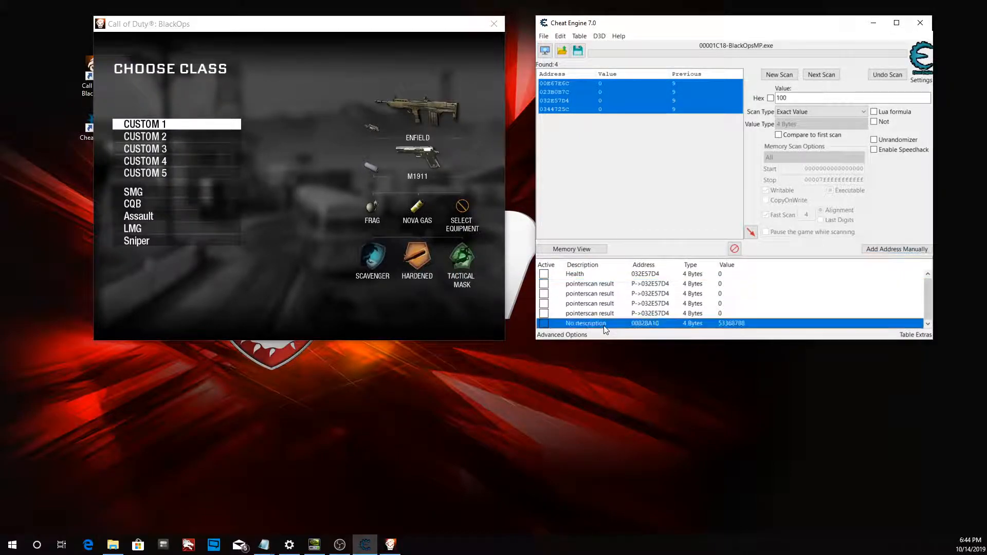
right_click(651, 323)
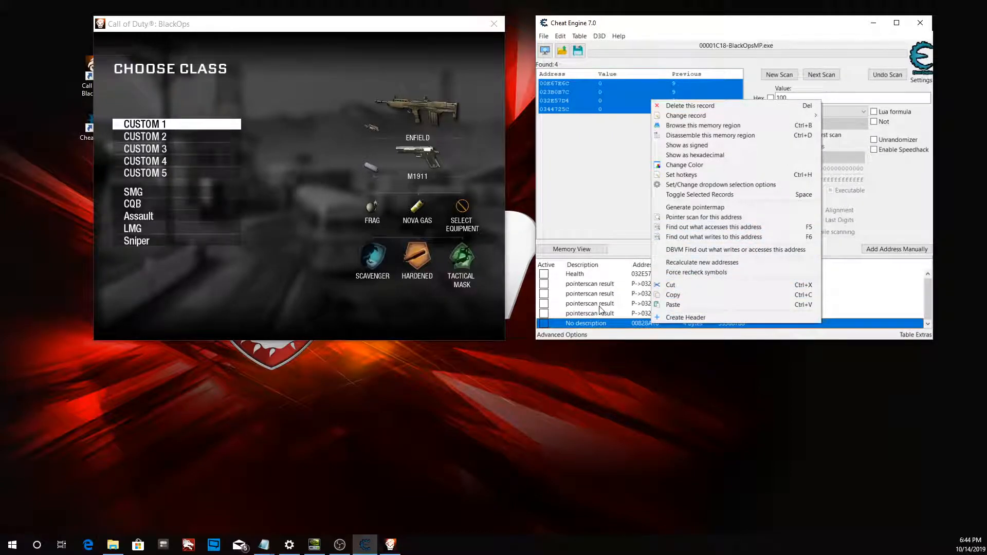
left_click(751, 128)
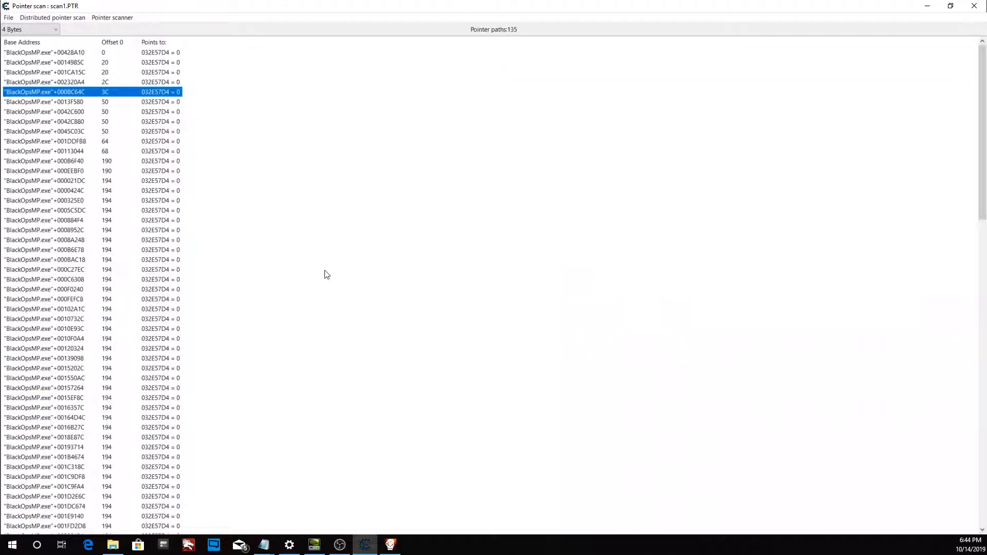
left_click(946, 7)
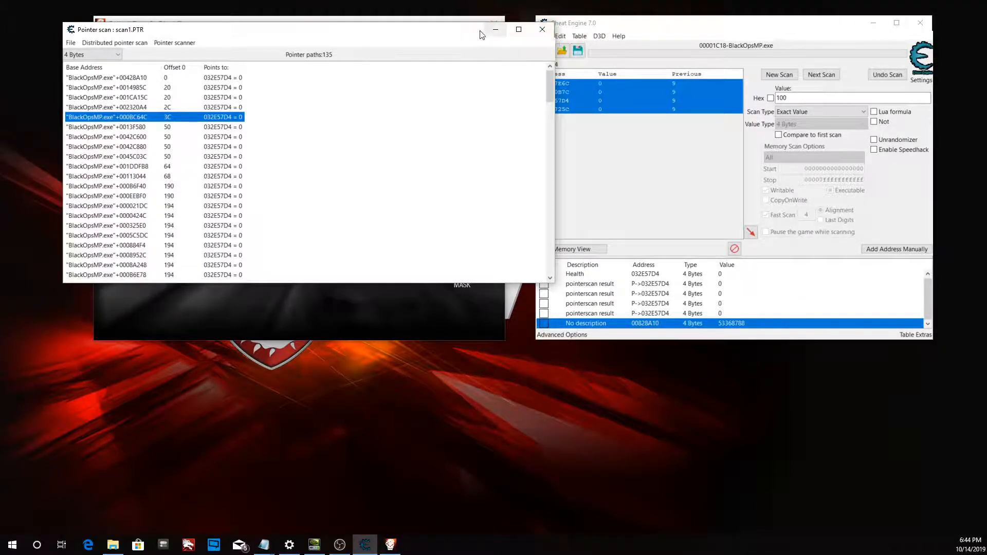
left_click(495, 31)
left_click_drag(0, 32, 346, 21)
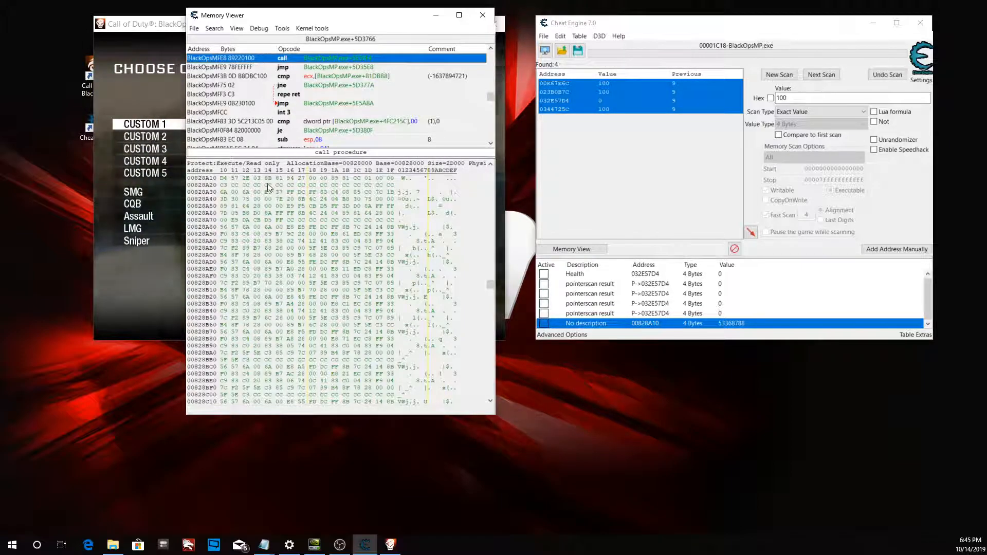
Step: Dissect the data at 00828A10 as a new unnamed structure with guessed field types and a size of 4096
left_click(356, 261)
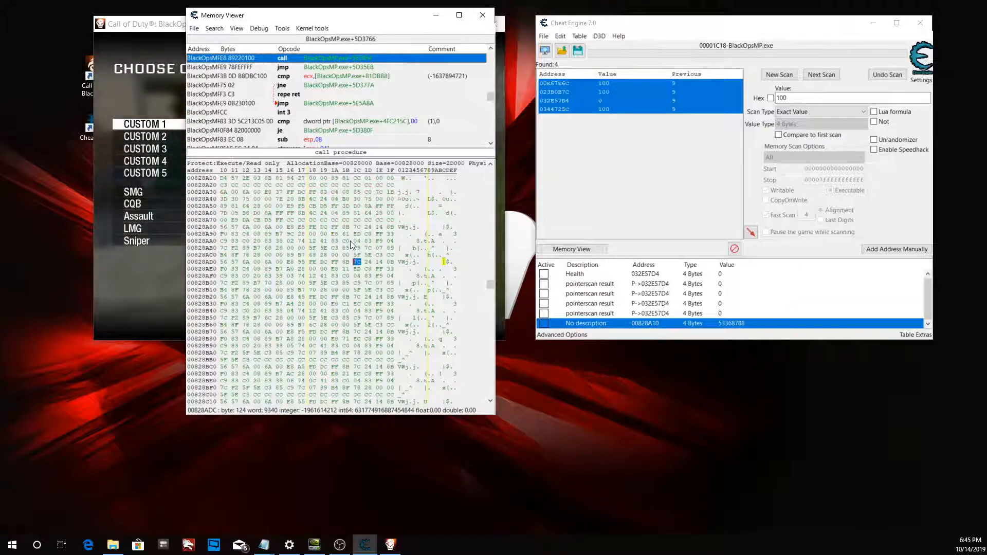
left_click(367, 234)
left_click(283, 28)
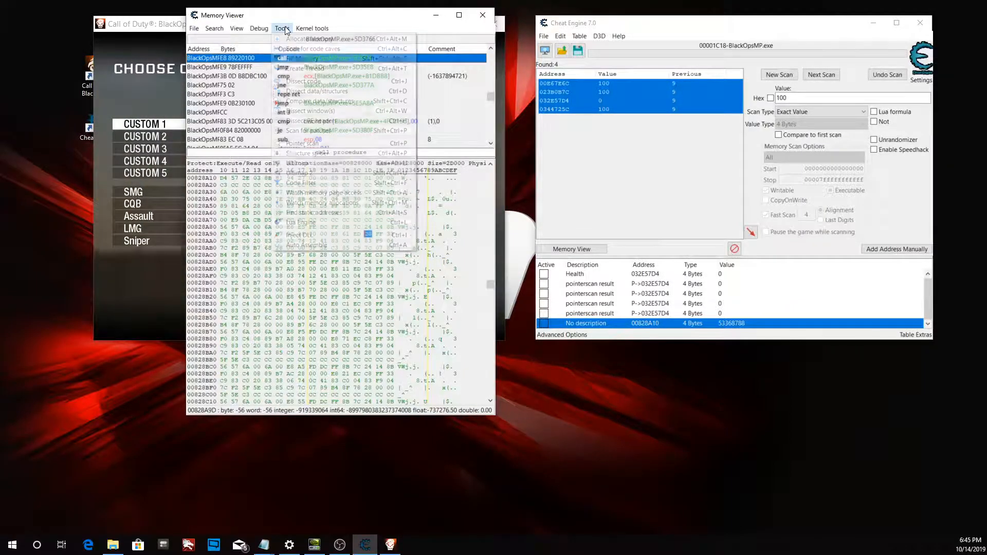
left_click(347, 93)
left_click(214, 66)
left_click(239, 76)
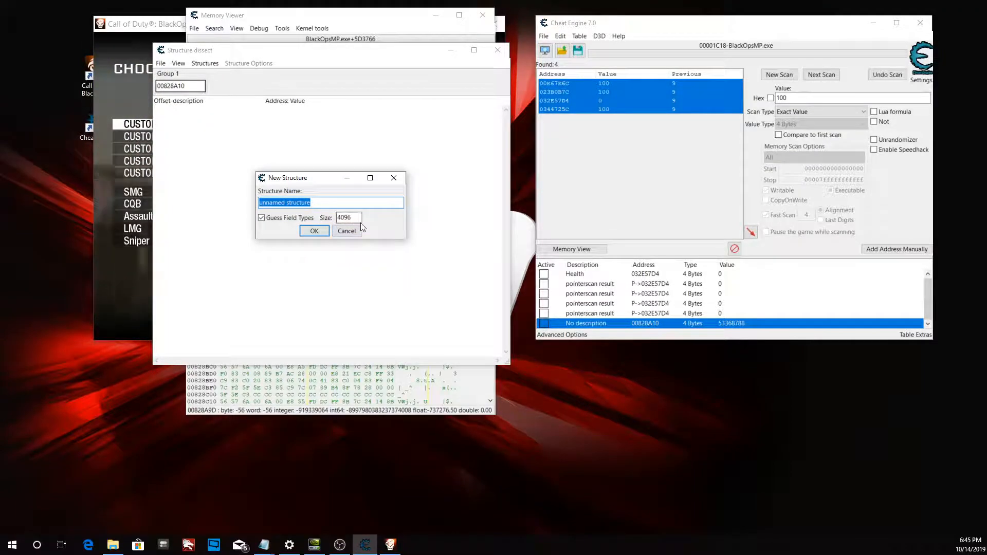
left_click(314, 231)
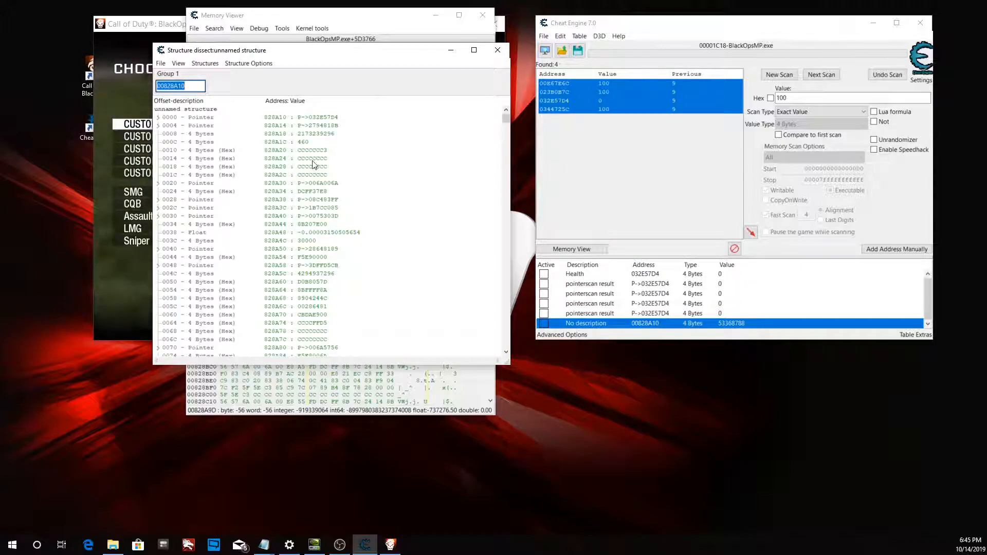
Step: Check the offset in the first pointerscan result's address settings, leaving the entry unchanged
double_click(637, 286)
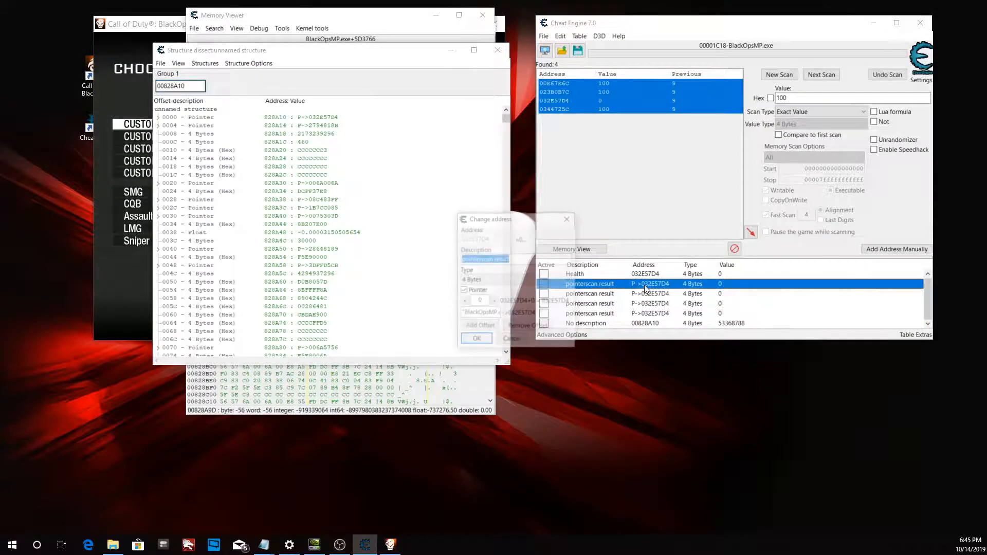
left_click(481, 301)
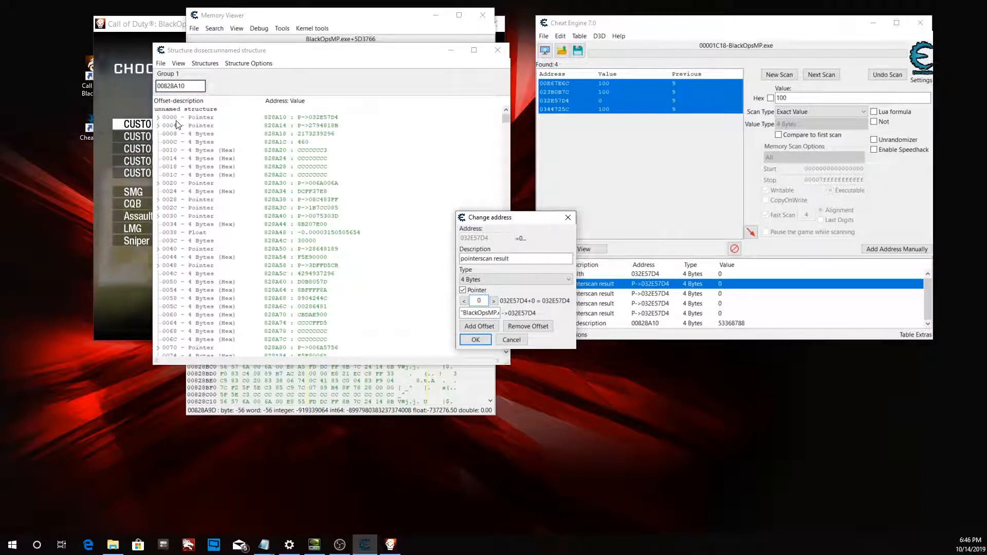
left_click(568, 219)
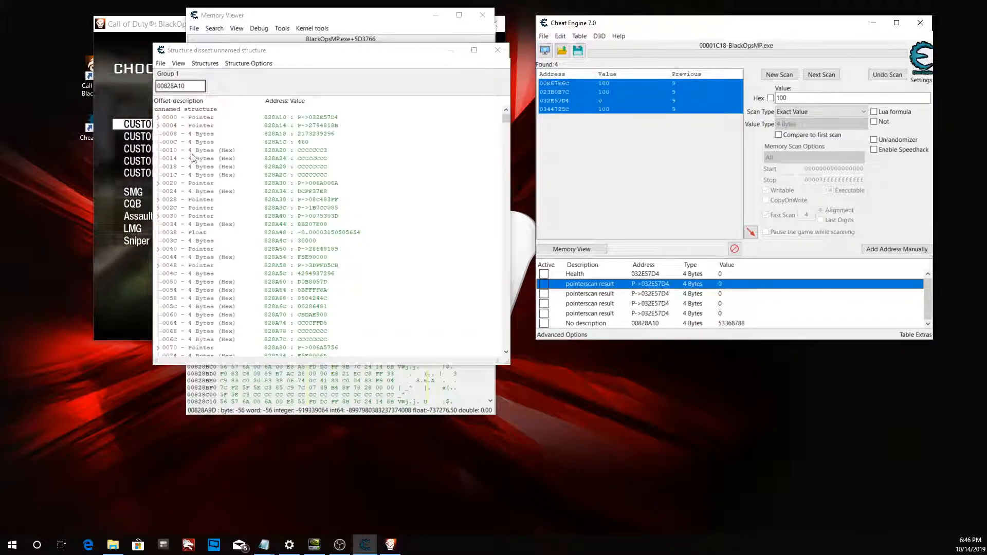
Step: Expand the pointer at offset 0000 in the dissected structure and examine the values of its child fields
left_click(159, 119)
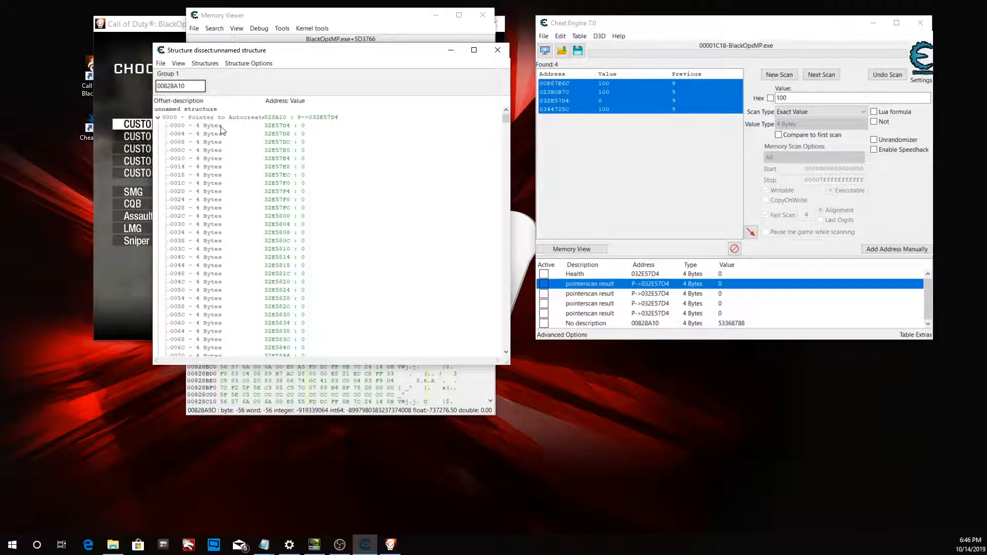
scroll(507, 125, "down", 5)
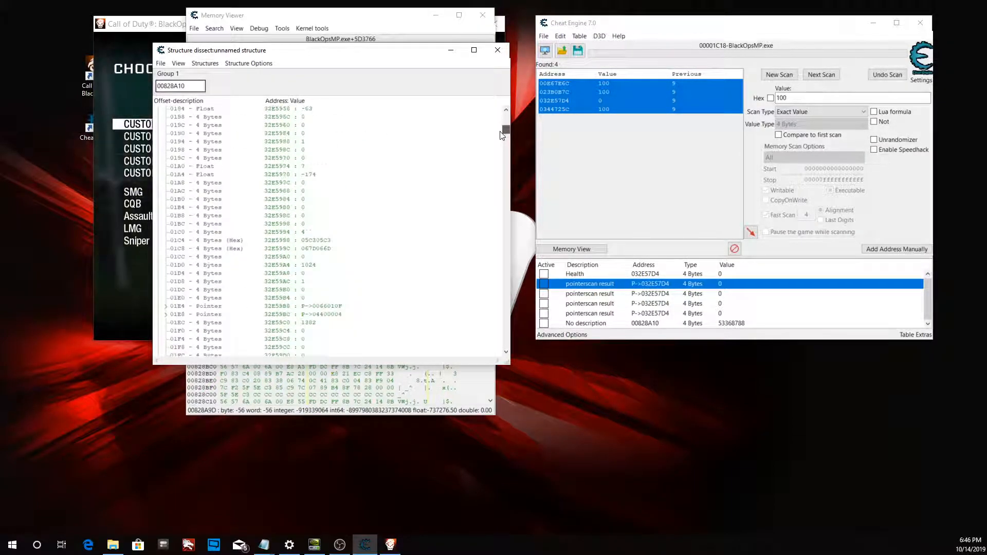
scroll(499, 123, "down", 20)
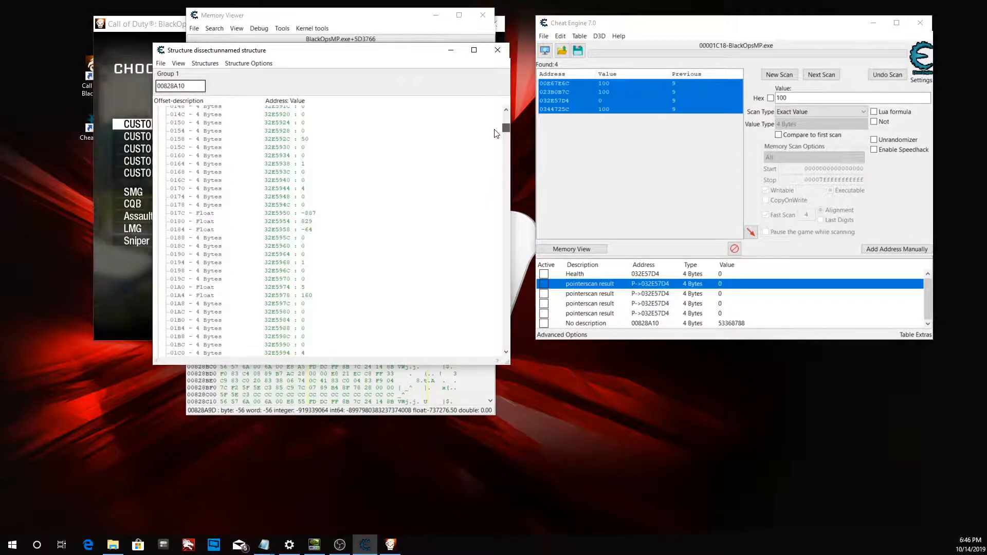
scroll(496, 134, "up", 1)
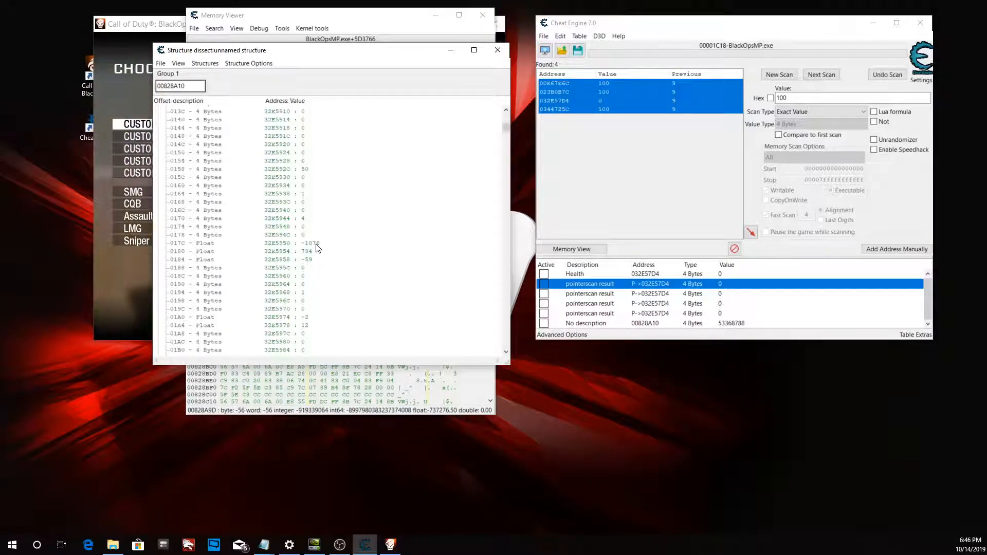
scroll(317, 251, "down", 10)
scroll(318, 253, "down", 4)
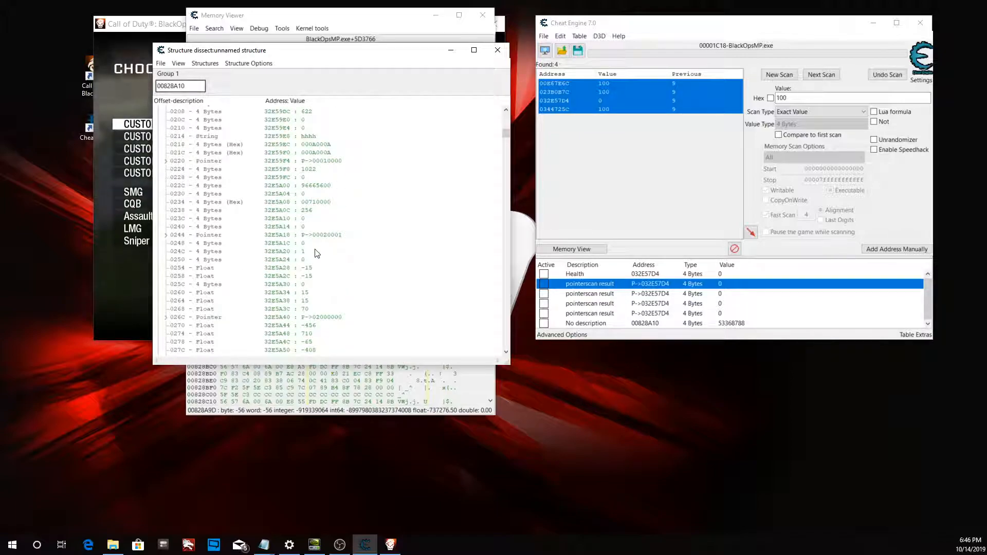
scroll(315, 252, "down", 8)
scroll(316, 250, "down", 17)
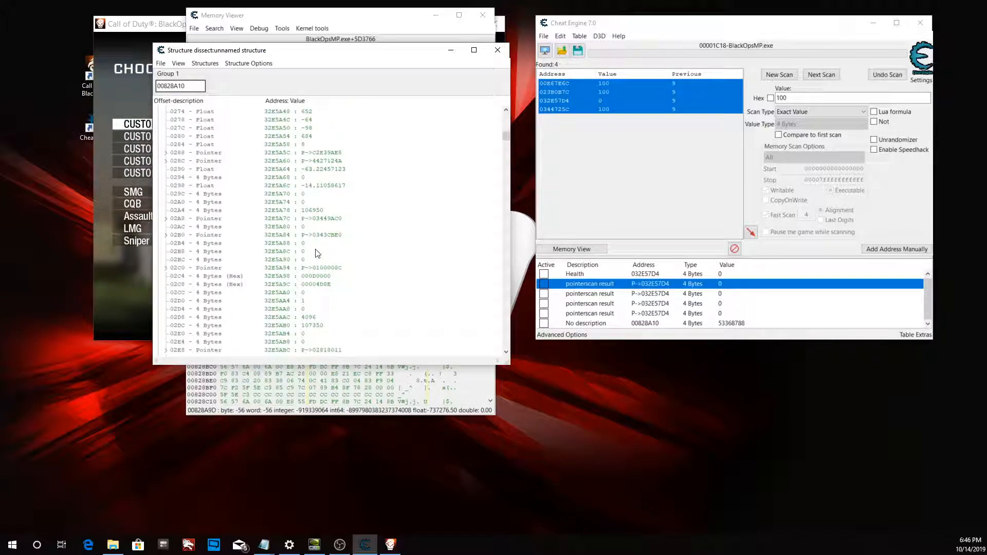
scroll(319, 253, "down", 20)
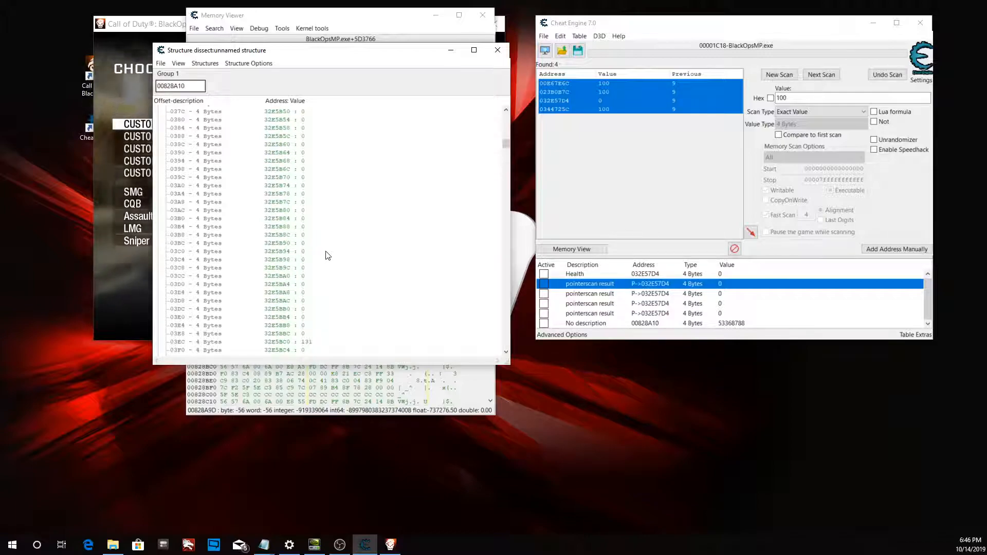
scroll(338, 256, "down", 20)
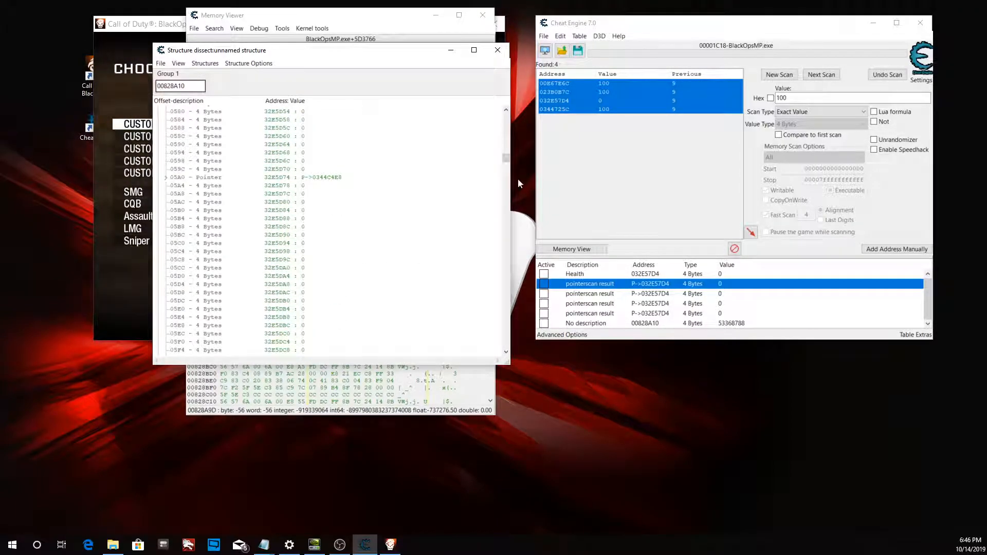
left_click_drag(506, 157, 506, 113)
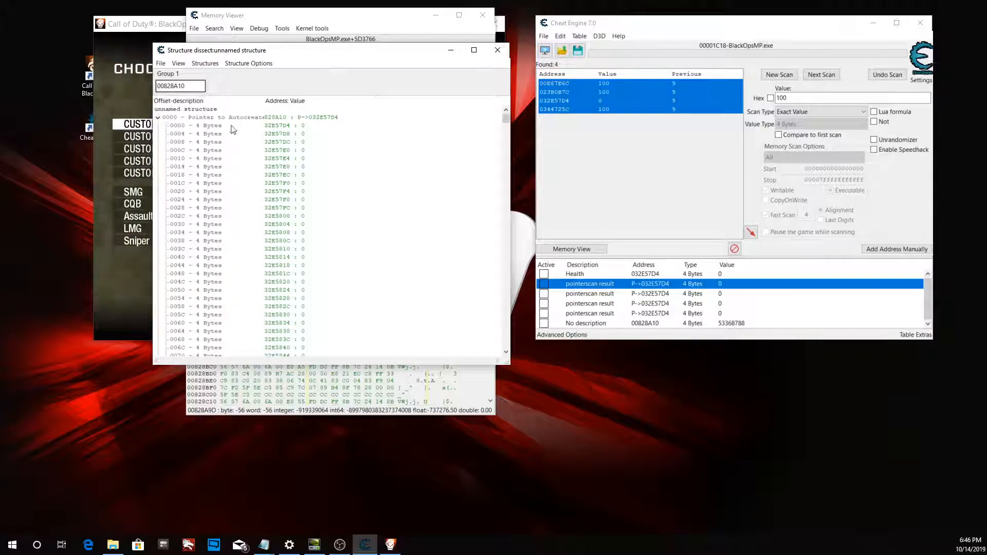
Step: Examine the fields under the pointer at offset 0004 and recheck the first pointerscan result's address settings without changing them
left_click(158, 117)
left_click(158, 126)
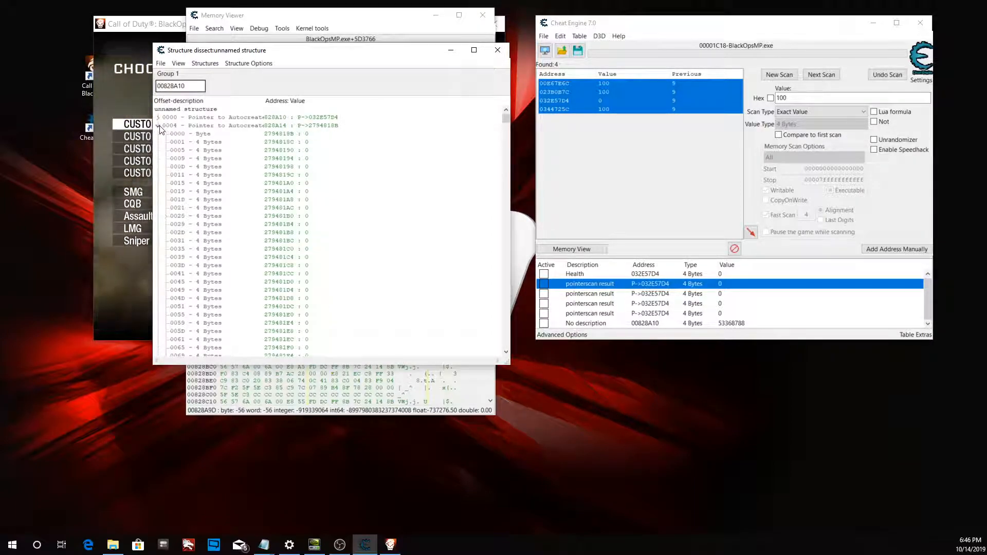
left_click_drag(502, 121, 492, 92)
double_click(637, 287)
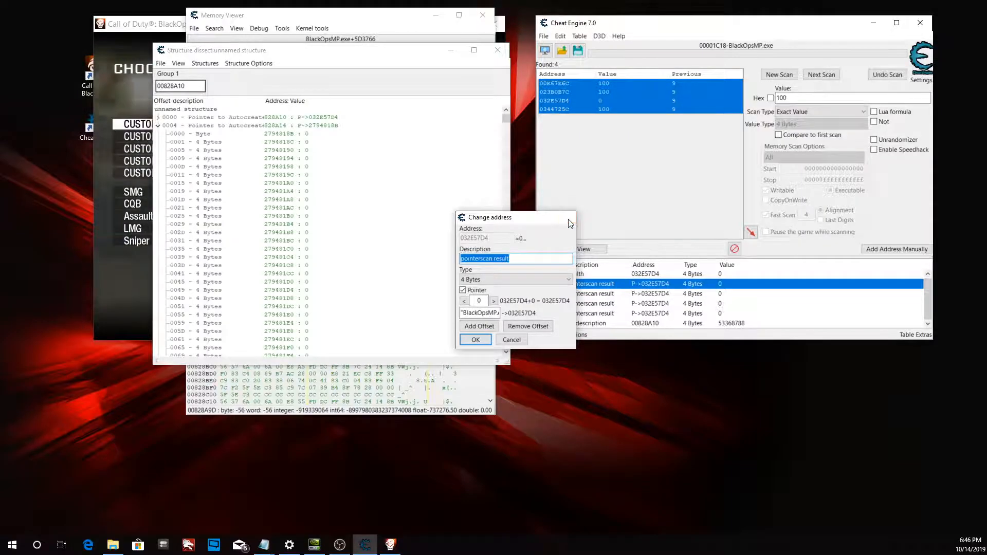
left_click(568, 218)
left_click(159, 126)
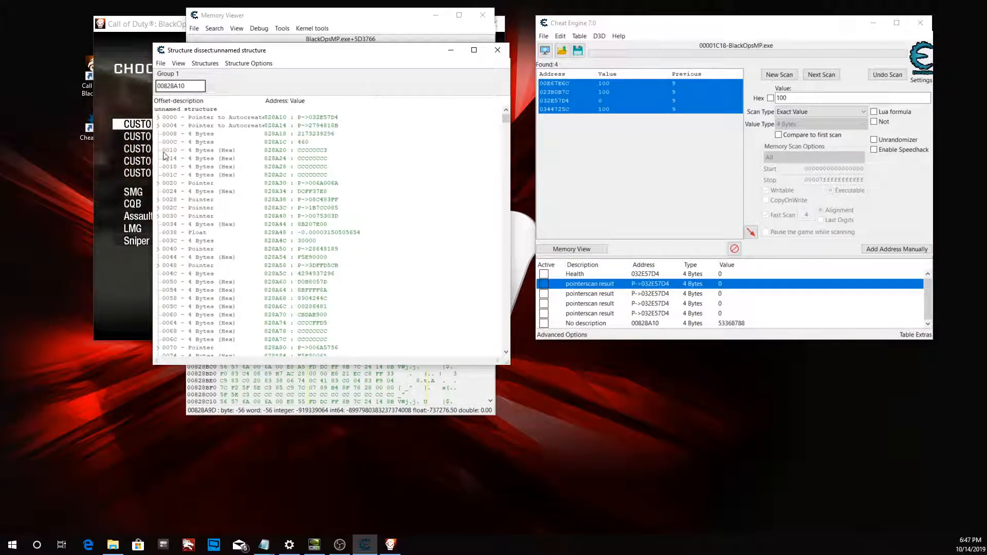
Step: Expand the pointer at offset 0020 in the dissected structure and examine its child fields
left_click(159, 183)
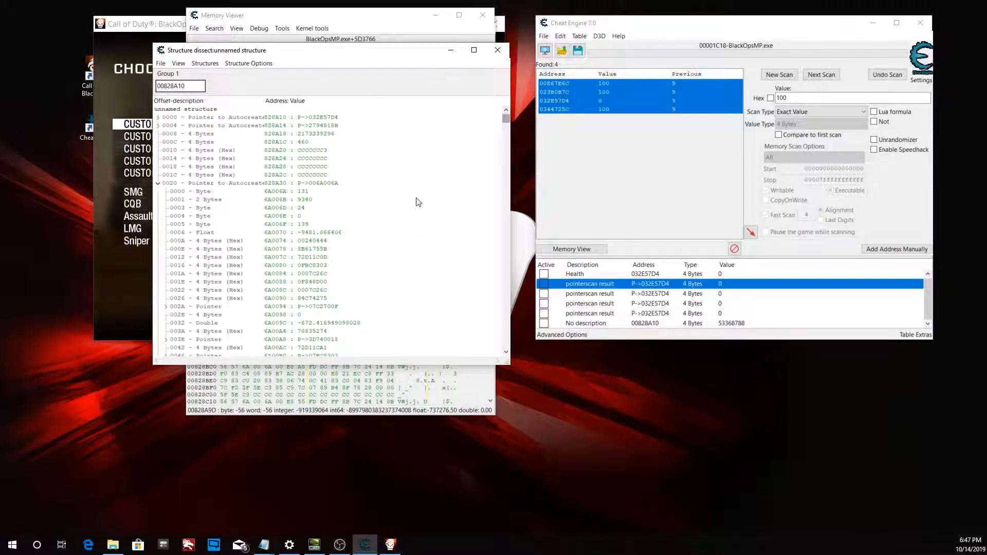
scroll(339, 222, "down", 11)
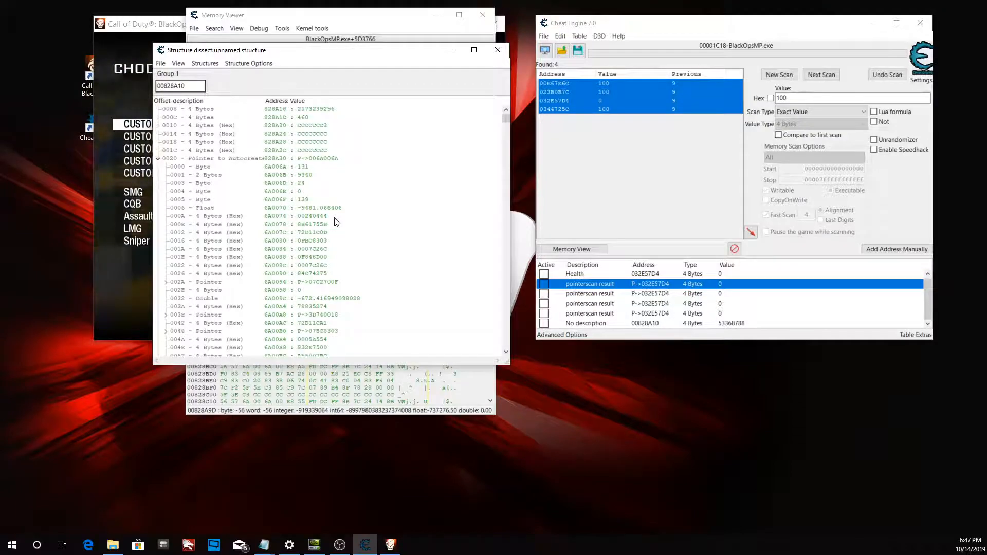
scroll(338, 218, "down", 6)
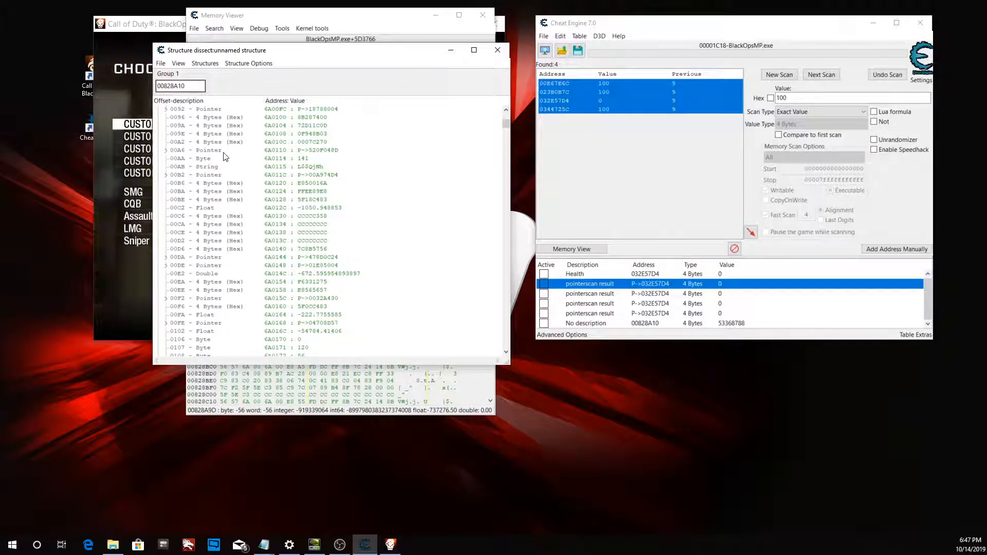
scroll(329, 227, "up", 7)
Step: Switch to Call of Duty: Black Ops, enter the Nuketown match with the first custom class and pause the game
left_click(139, 128)
left_click(137, 126)
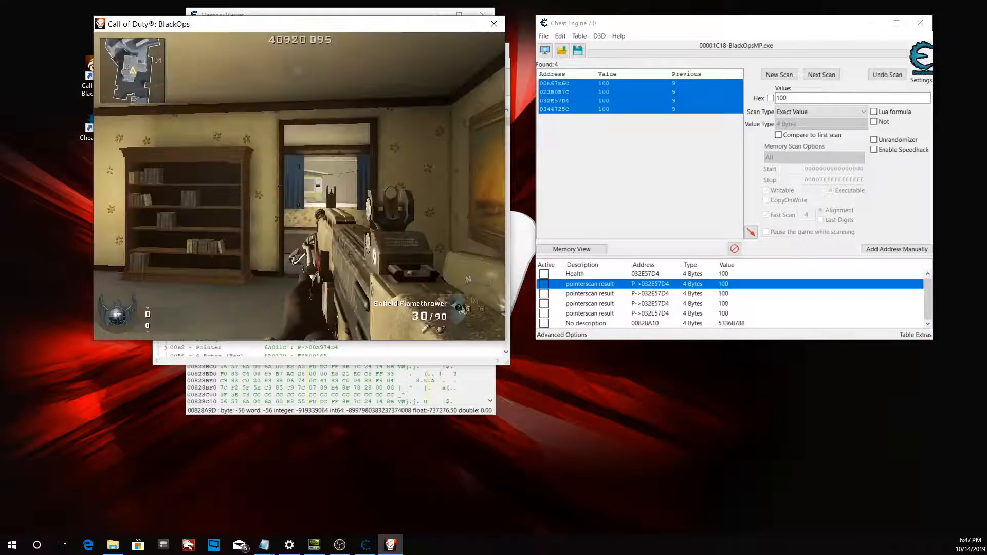
key("Escape")
key("Escape")
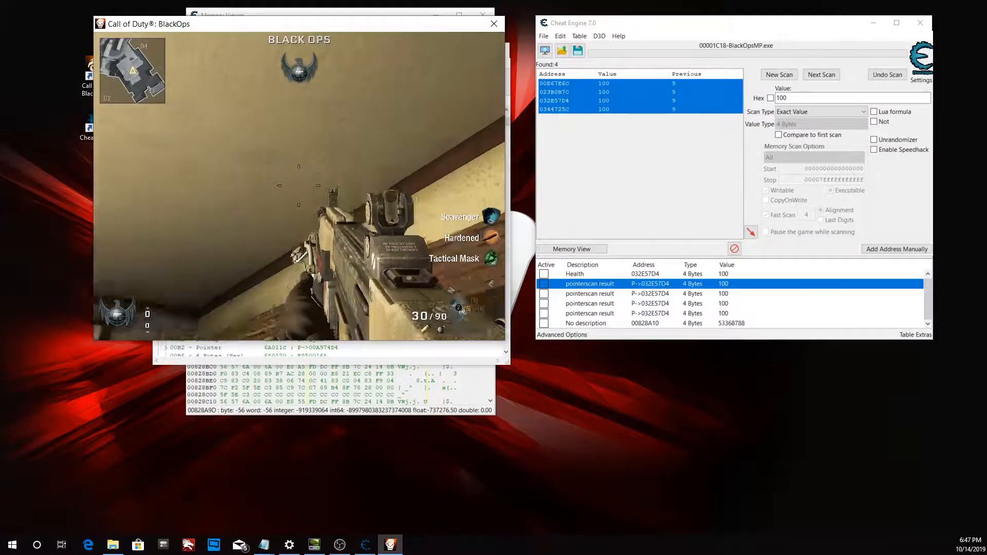
key("Escape")
Step: Return to Cheat Engine, minimize the pointer scan results and move the Memory Viewer clear of the structure dissection
left_click(341, 9)
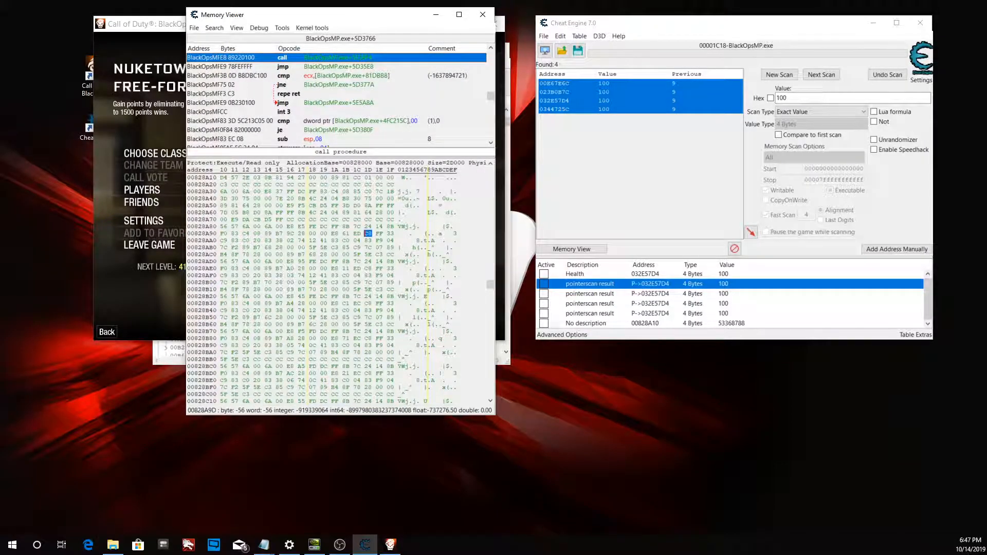
key("alt+Tab")
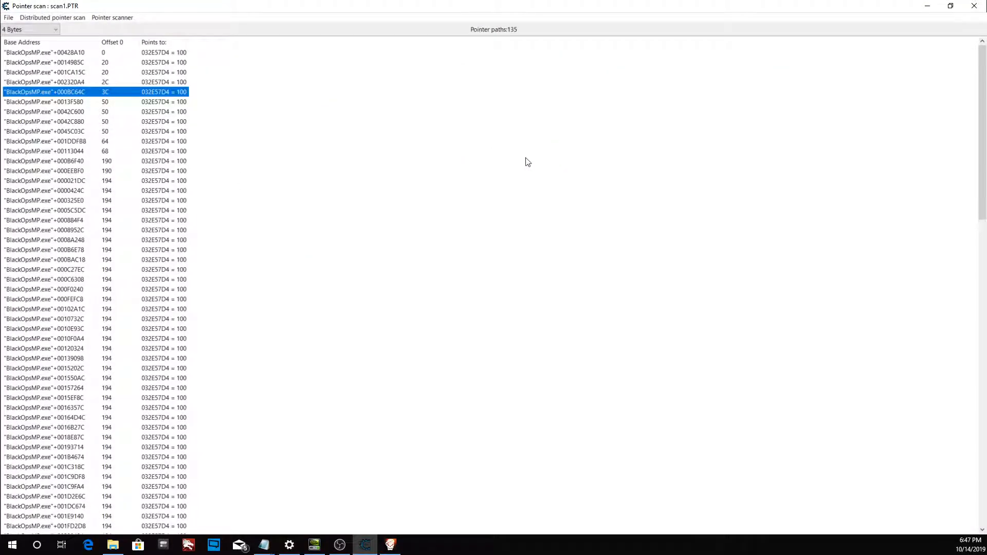
left_click(920, 10)
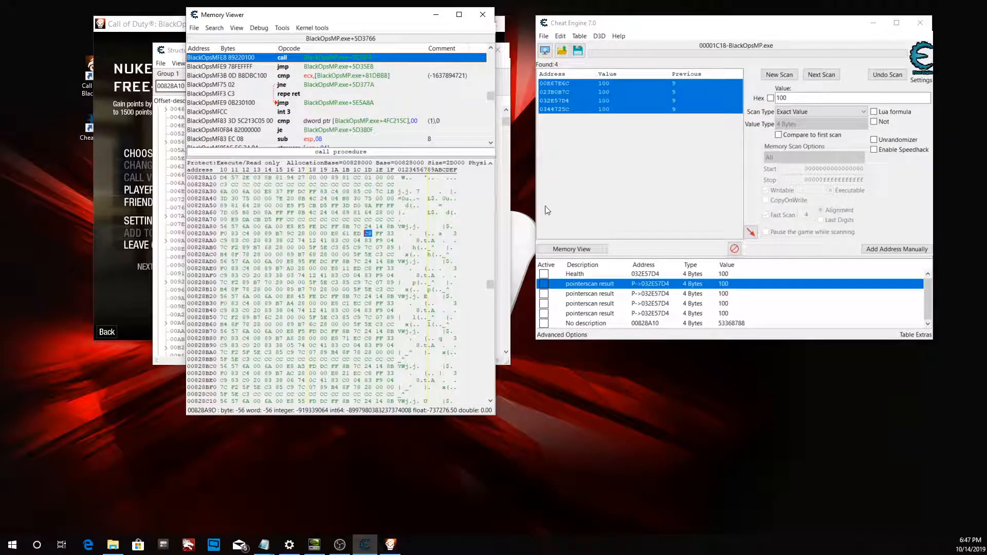
left_click_drag(612, 191, 750, 36)
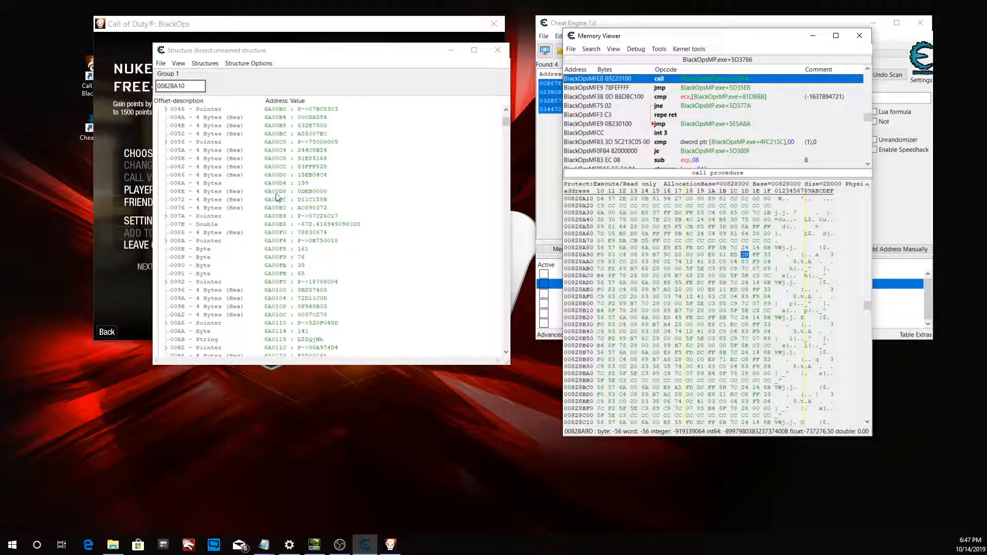
Step: Expand the nested pointer at offset 008A under offset 0020 and examine its child fields
left_click(166, 241)
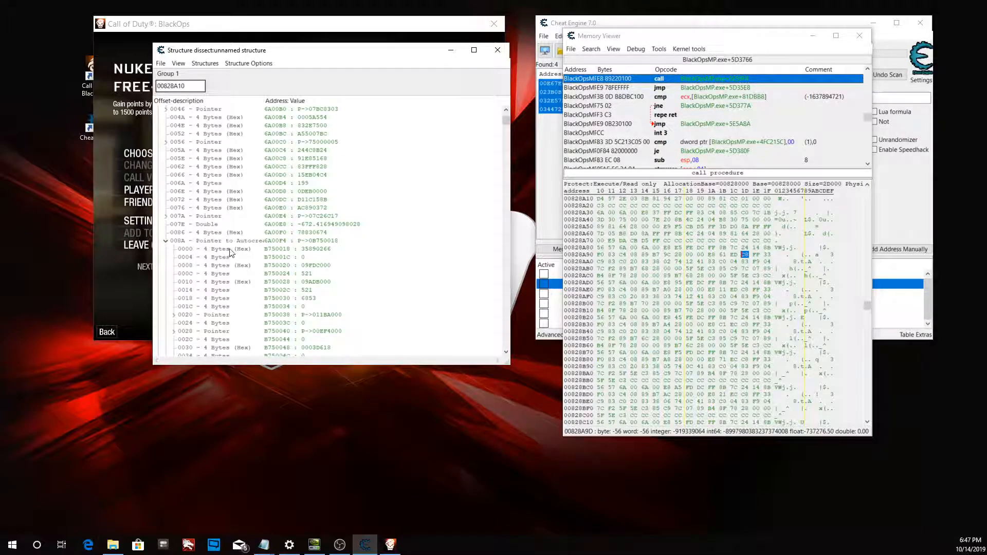
scroll(267, 268, "down", 6)
scroll(284, 282, "down", 8)
scroll(287, 277, "down", 18)
scroll(284, 272, "down", 1)
left_click_drag(504, 133, 506, 113)
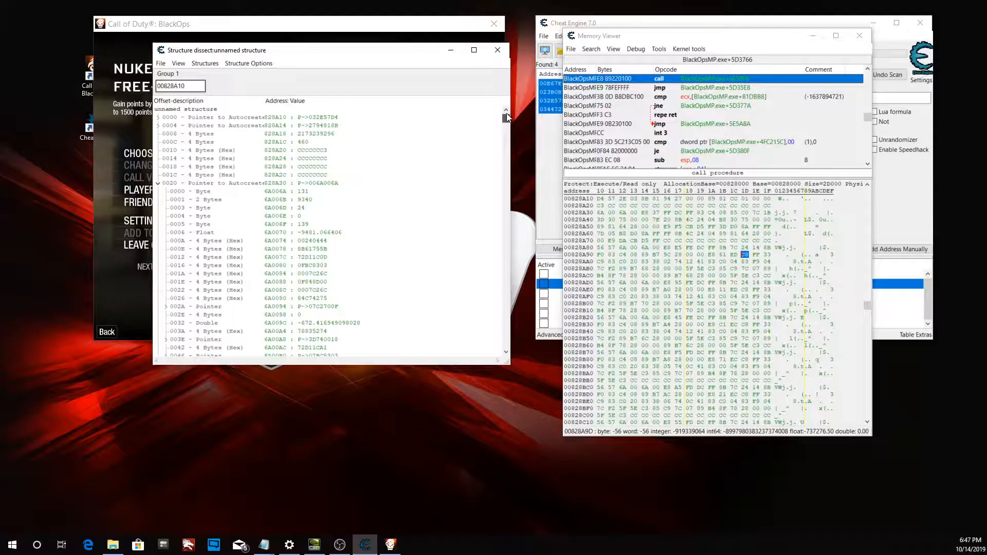
Step: Examine the fields under the pointer at offset 0028, and close both the structure dissection and the Memory Viewer
left_click(160, 184)
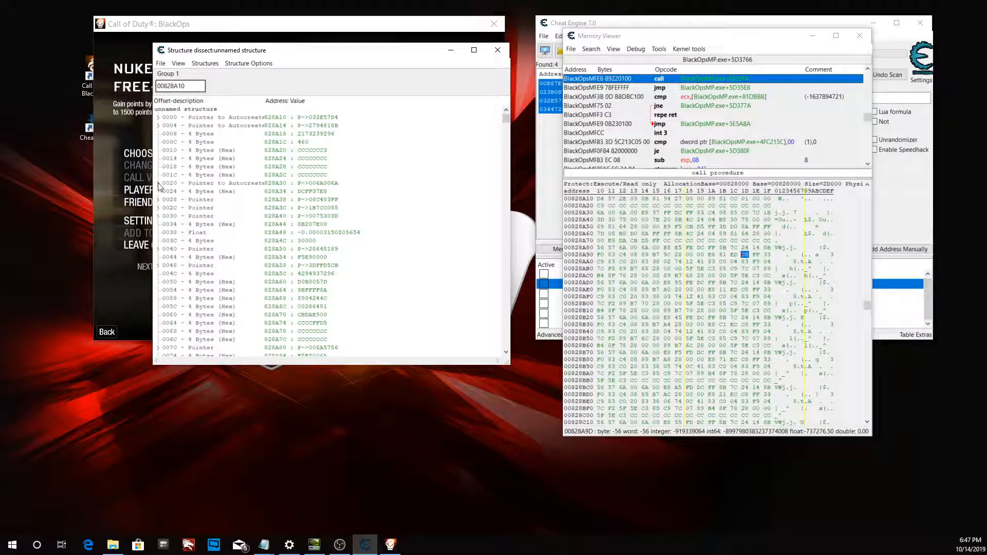
left_click(158, 201)
scroll(316, 272, "down", 15)
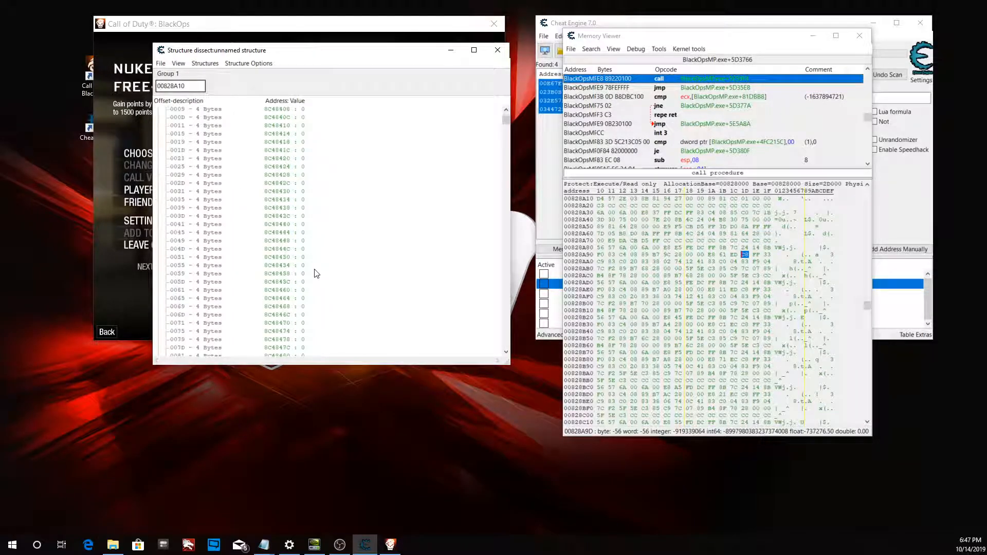
scroll(314, 263, "down", 20)
left_click(501, 55)
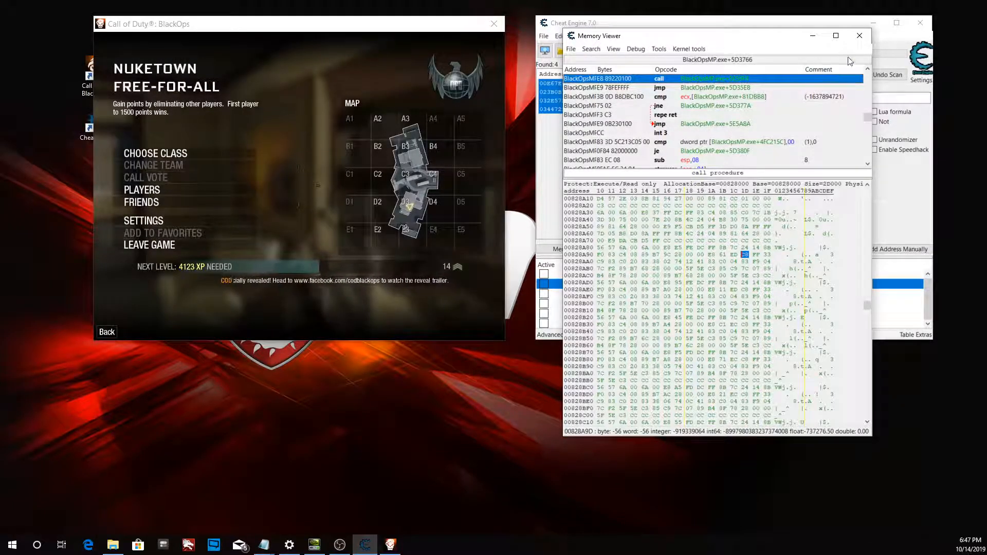
left_click(859, 36)
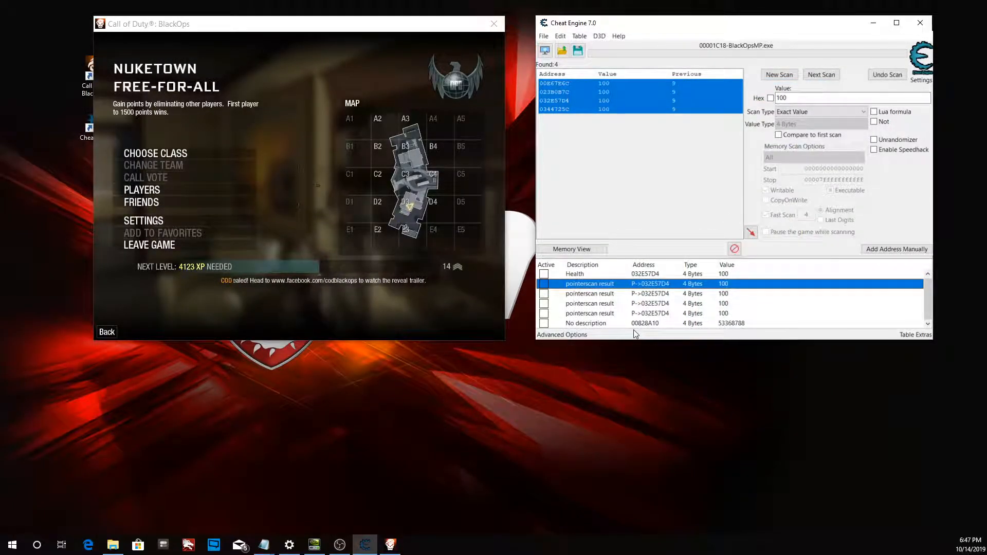
Step: Delete the "No description" address and the first pointerscan result from the address list
right_click(620, 323)
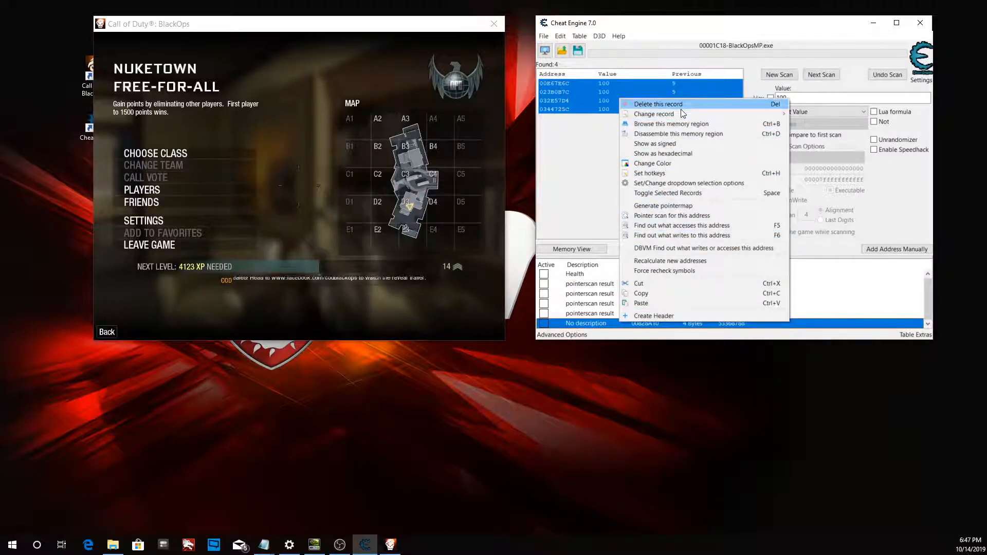
left_click(668, 105)
left_click(522, 274)
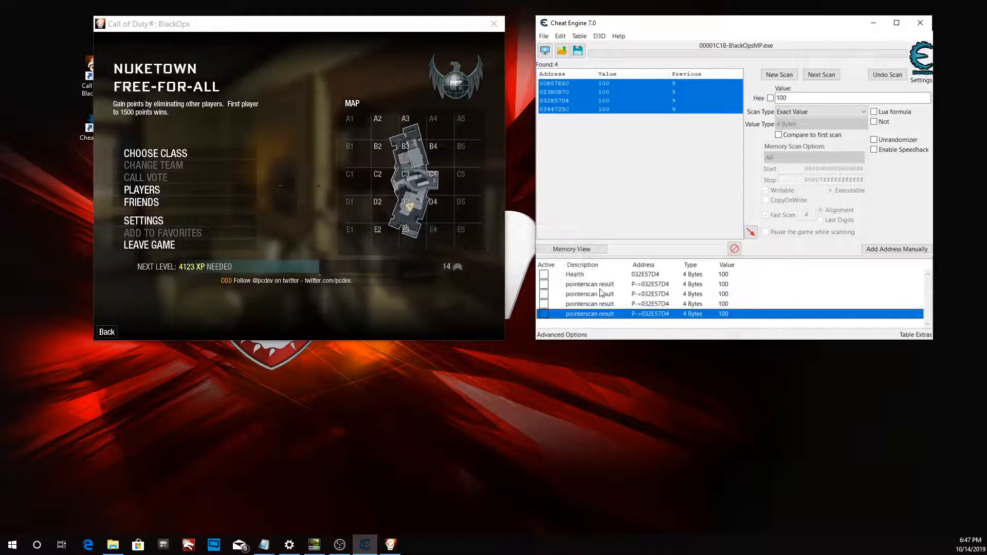
right_click(599, 284)
left_click(641, 292)
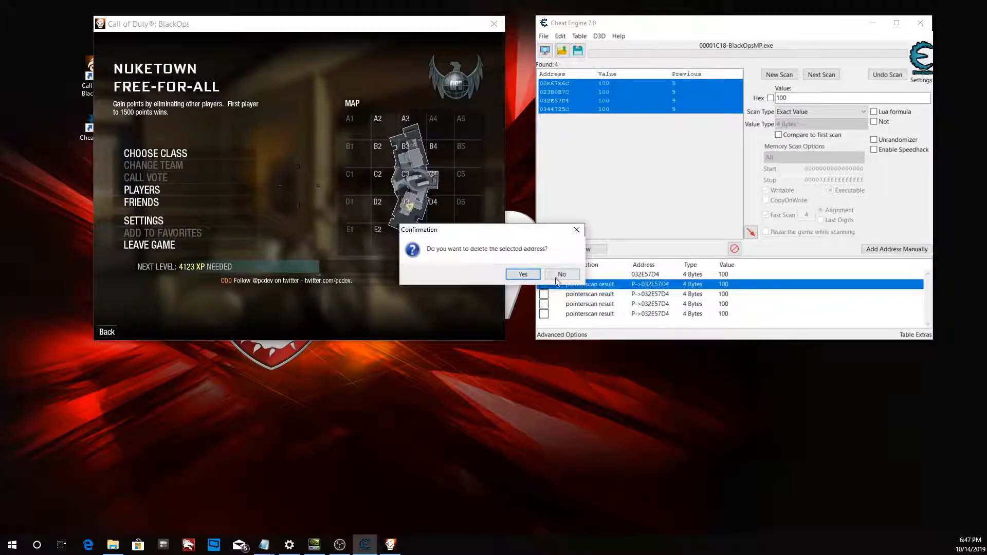
left_click(524, 275)
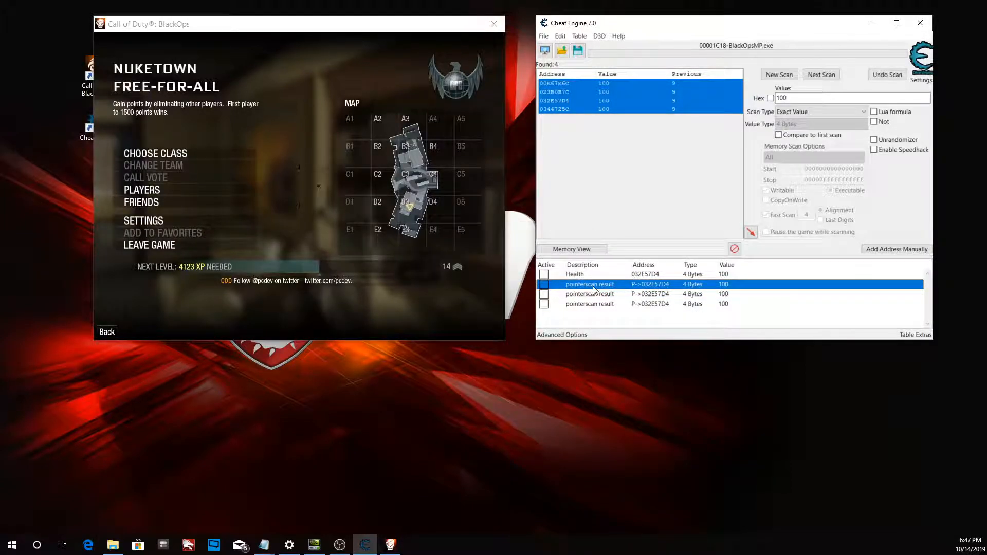
Step: Add the first remaining pointerscan result's base address, "BlackOpsMP.exe"+0014985C, to the address list as a separate 4 Bytes entry
double_click(643, 285)
left_click(489, 312)
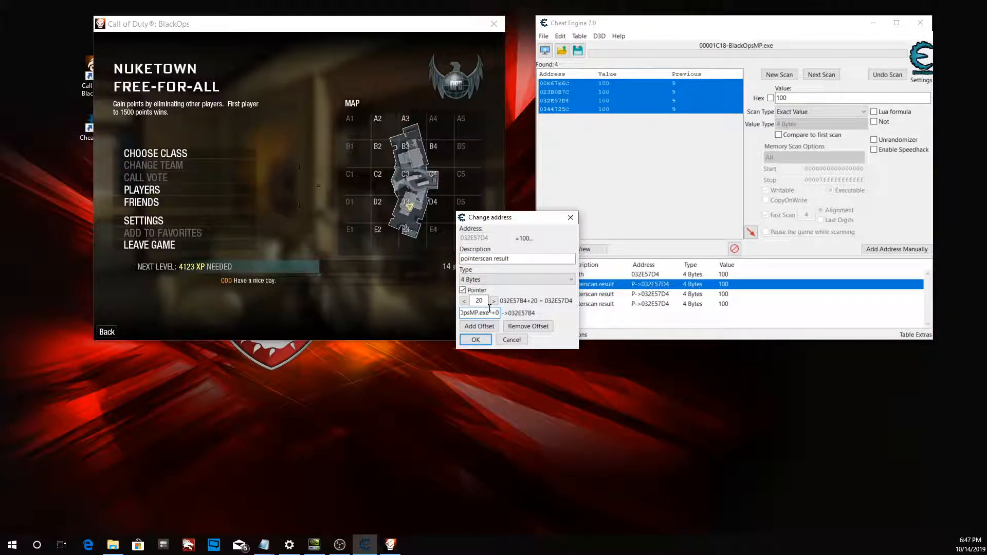
double_click(489, 312)
left_click(484, 302)
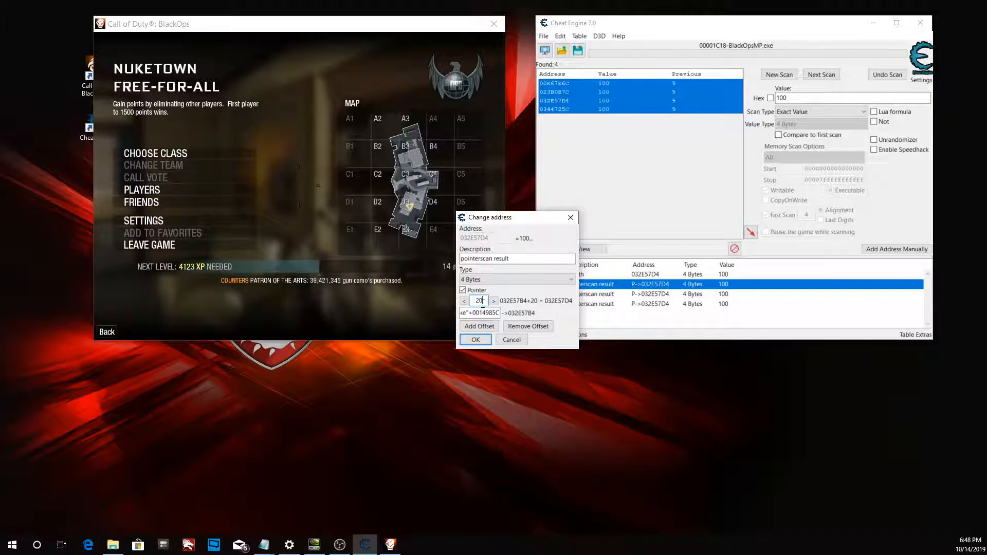
left_click(475, 340)
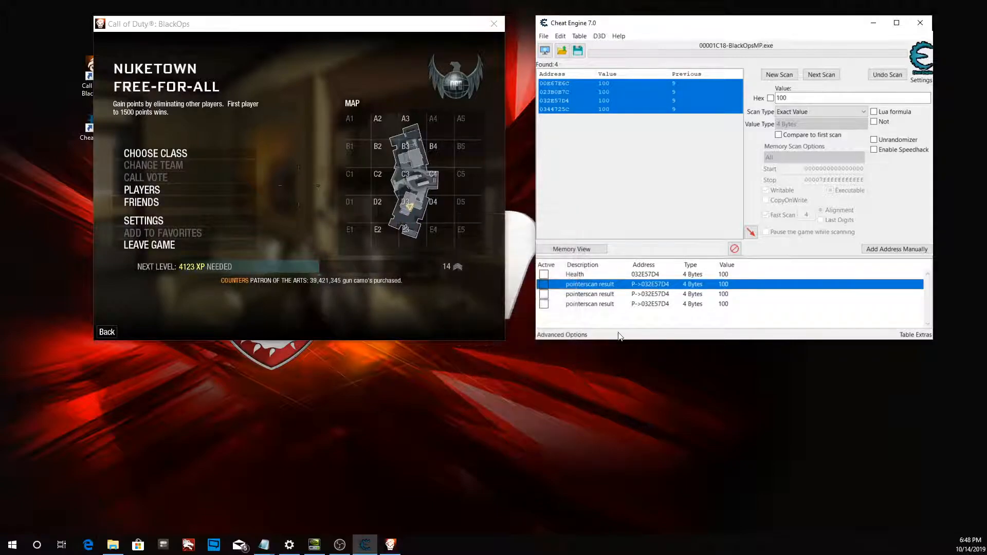
left_click(900, 250)
type("\"BlackOpsMP.exe\"+0014985C")
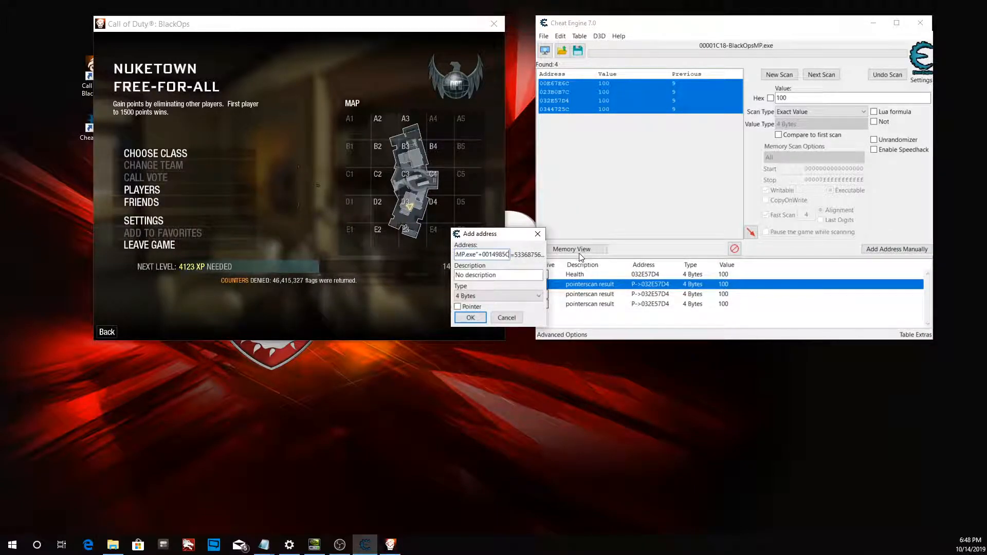
left_click(471, 316)
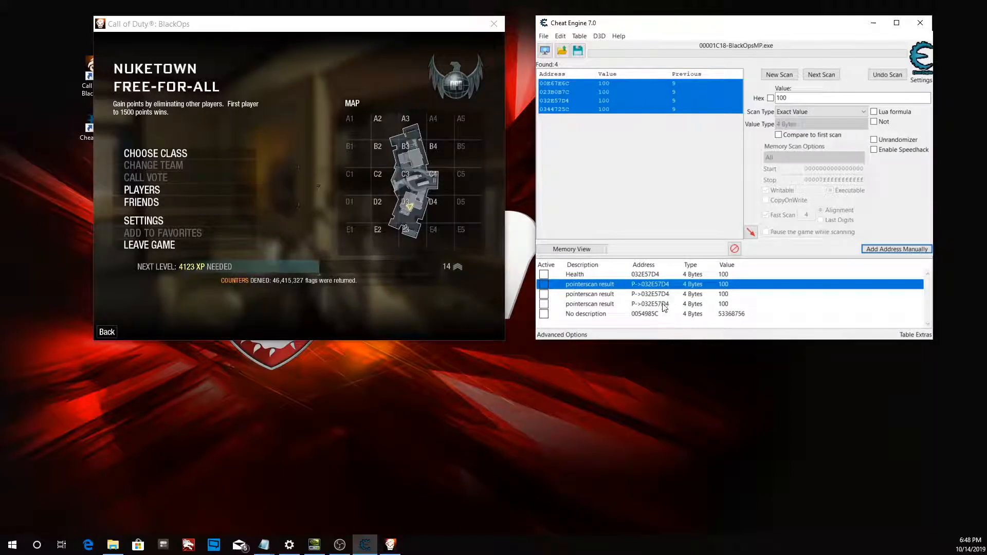
Step: Browse the memory region of the newly added address 0054985C and dissect its data as a new structure
left_click(643, 315)
right_click(645, 313)
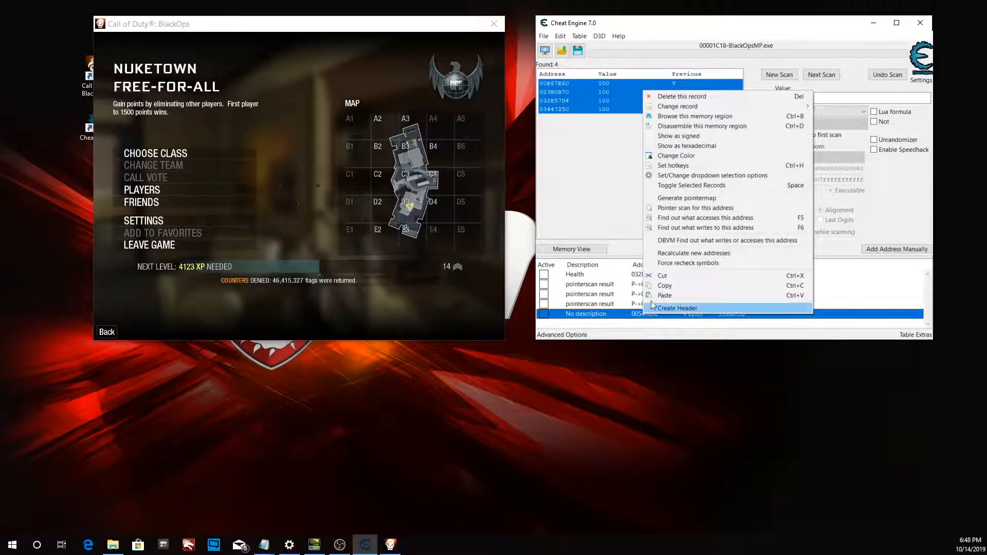
left_click(714, 116)
left_click(658, 49)
left_click(681, 111)
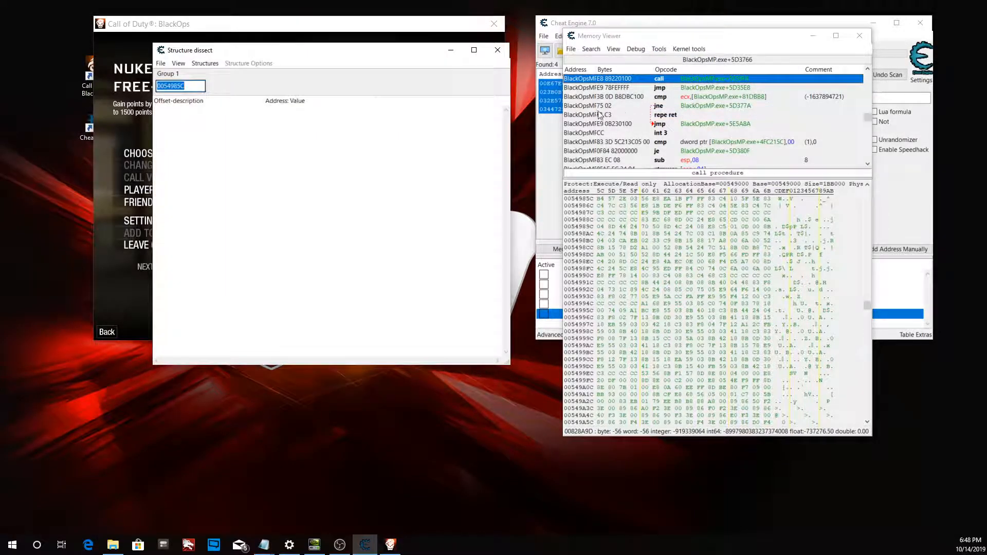
left_click(204, 64)
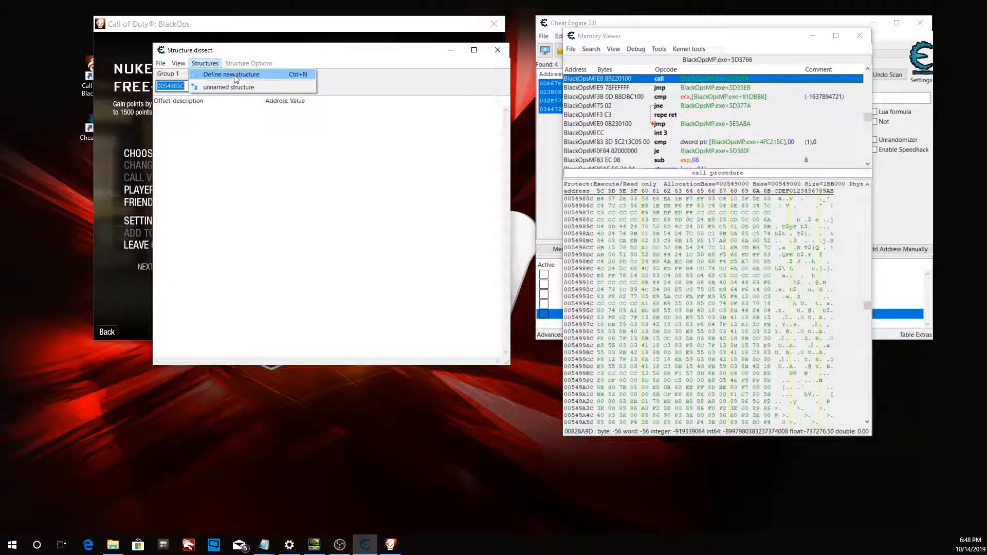
left_click(233, 75)
left_click(314, 231)
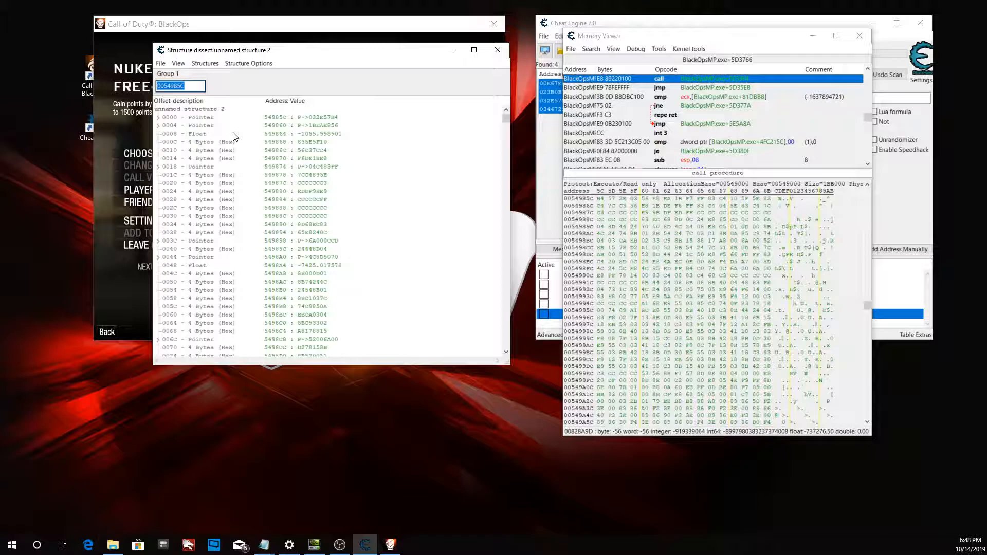
Step: Expand the pointer at offset 0000 in the new structure several times to compare its child values, leaving it collapsed
left_click(158, 117)
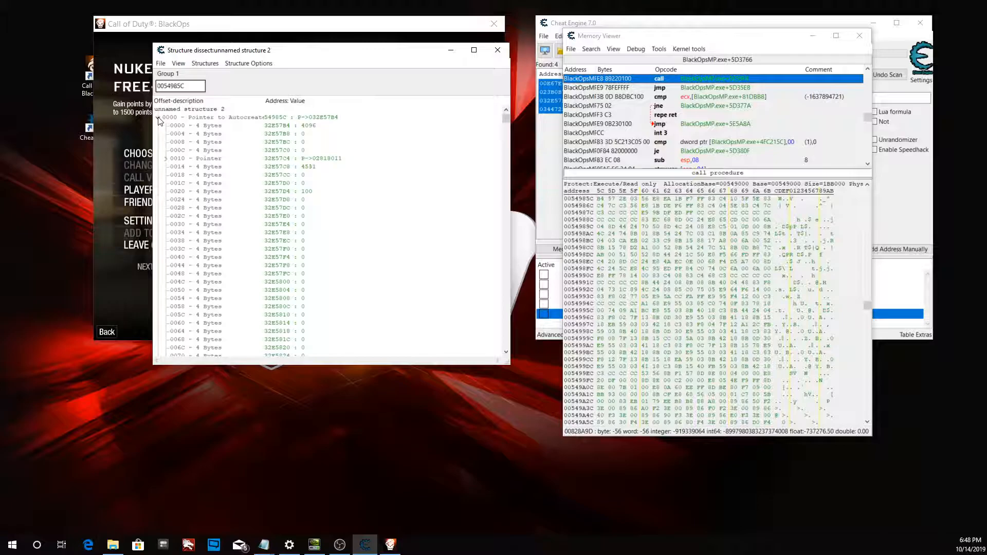
left_click(158, 117)
left_click(159, 117)
left_click(158, 117)
left_click(158, 117)
left_click(158, 118)
left_click(158, 117)
left_click(159, 117)
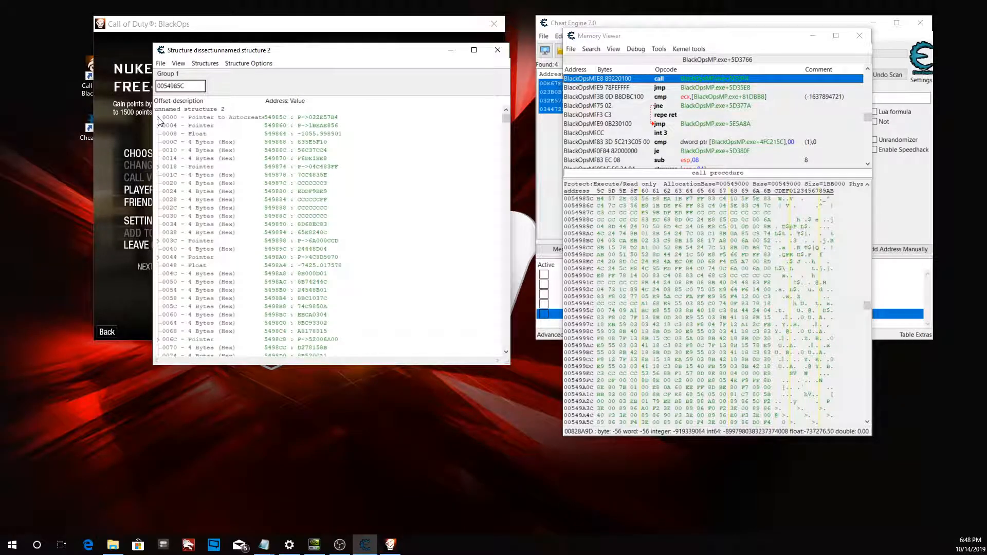
left_click(159, 117)
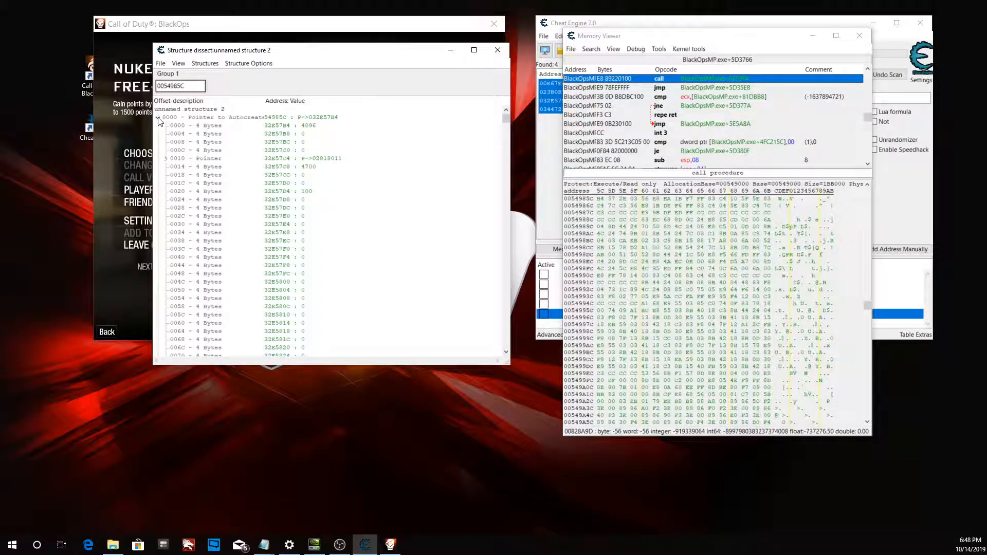
left_click(158, 117)
left_click(158, 118)
left_click(159, 117)
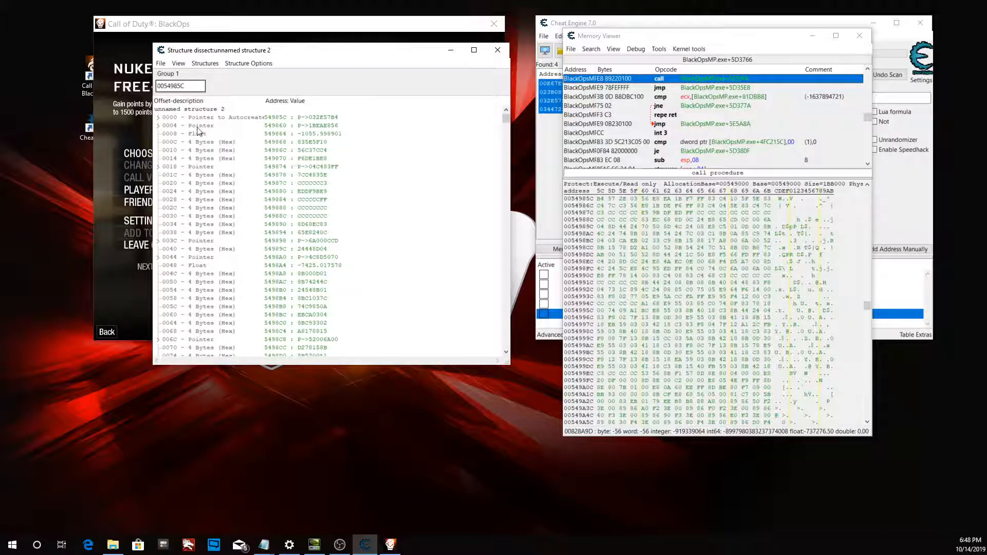
Step: Inspect the child values of the pointer at offset 0004, then expand the pointer at offset 0000 and select its element at offset 0020
left_click(158, 126)
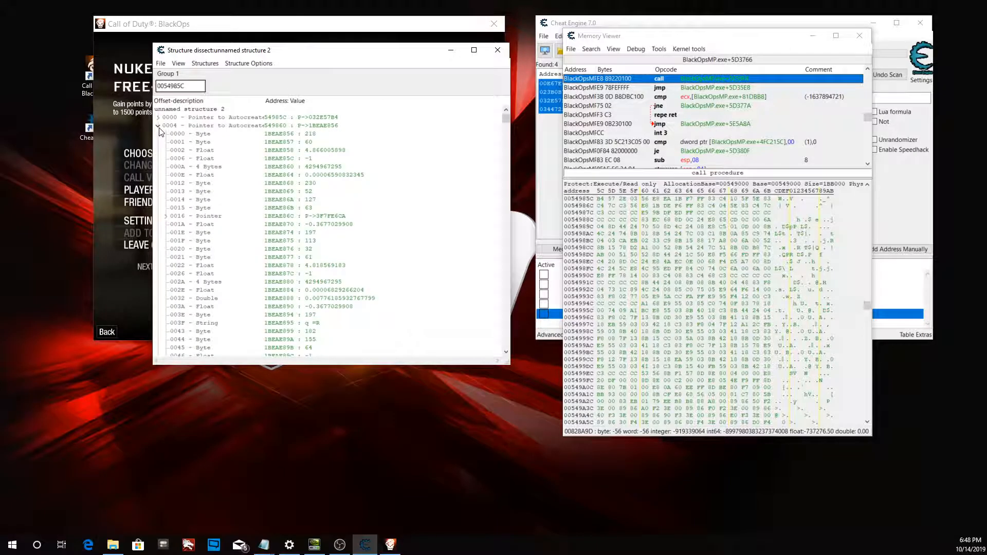
left_click(159, 128)
left_click(158, 118)
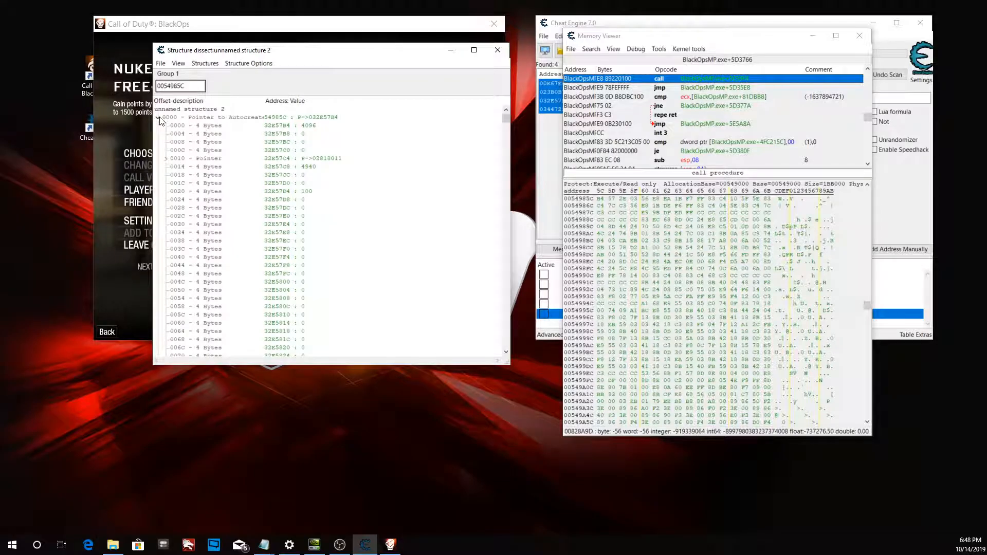
left_click(307, 193)
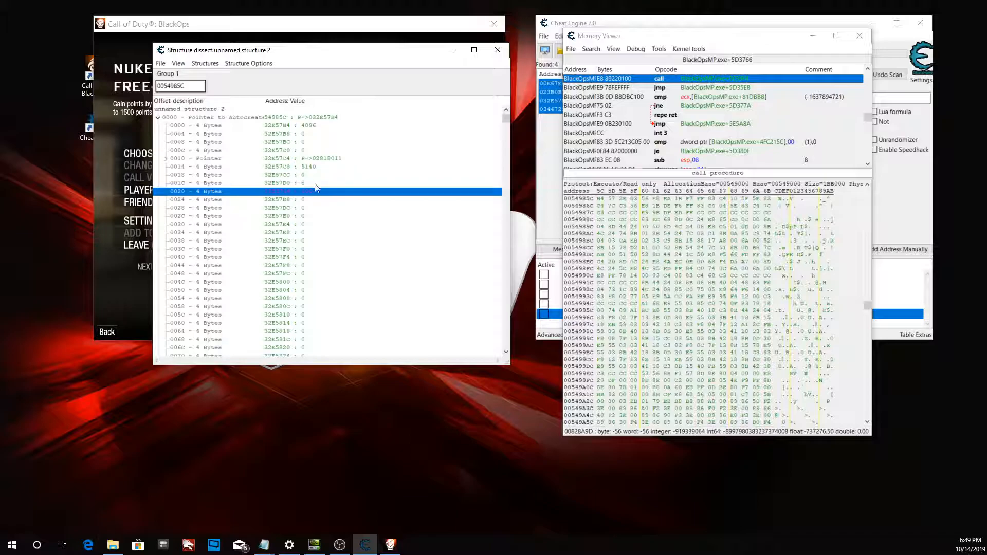
Step: Move the structure dissect window clear of the game and resume the match, watching the child values while walking around the room
left_click_drag(377, 62, 771, 59)
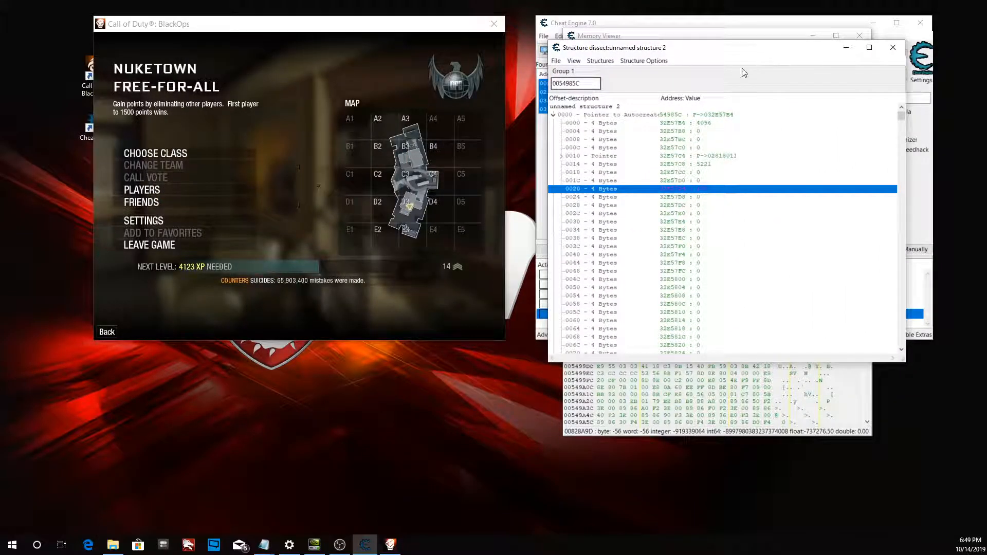
left_click(213, 152)
left_click(211, 138)
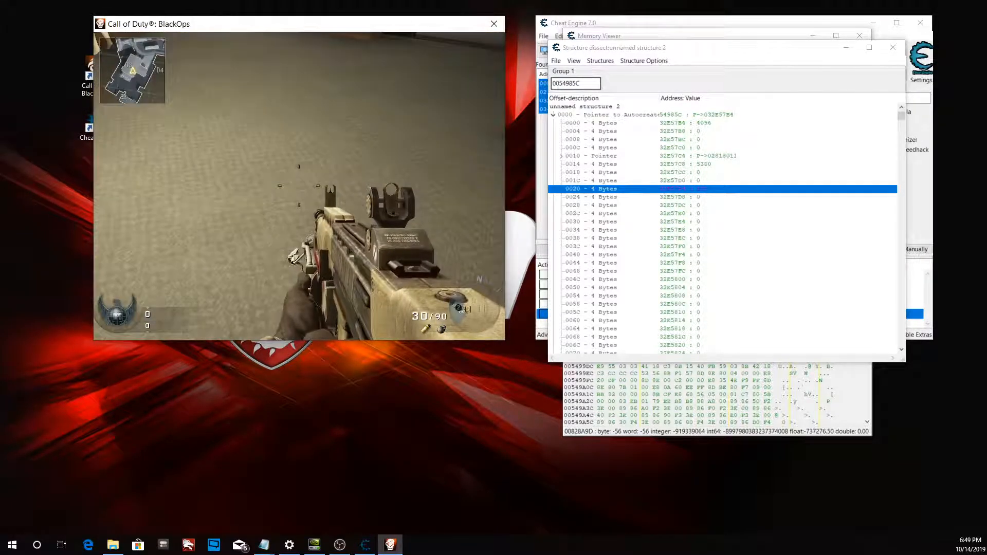
key("g")
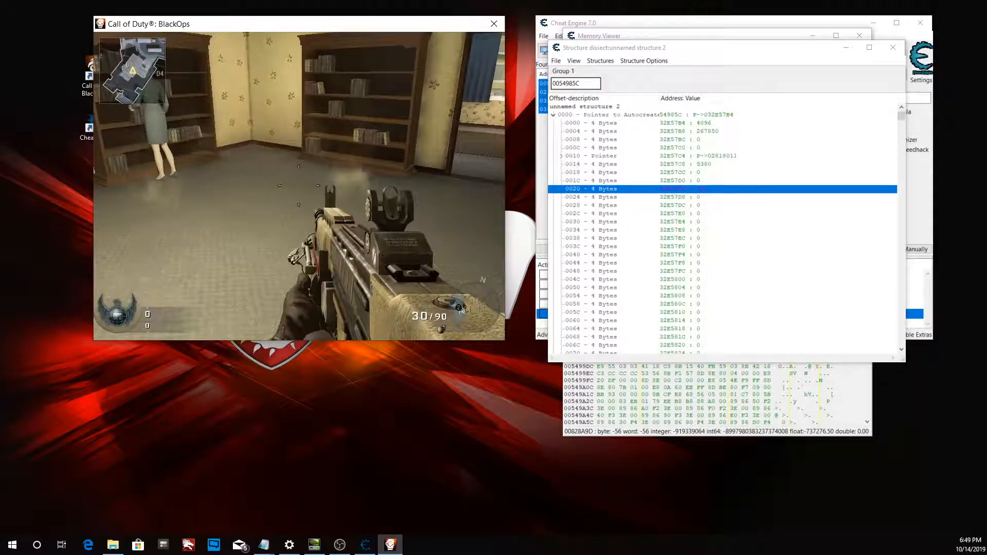
key("w")
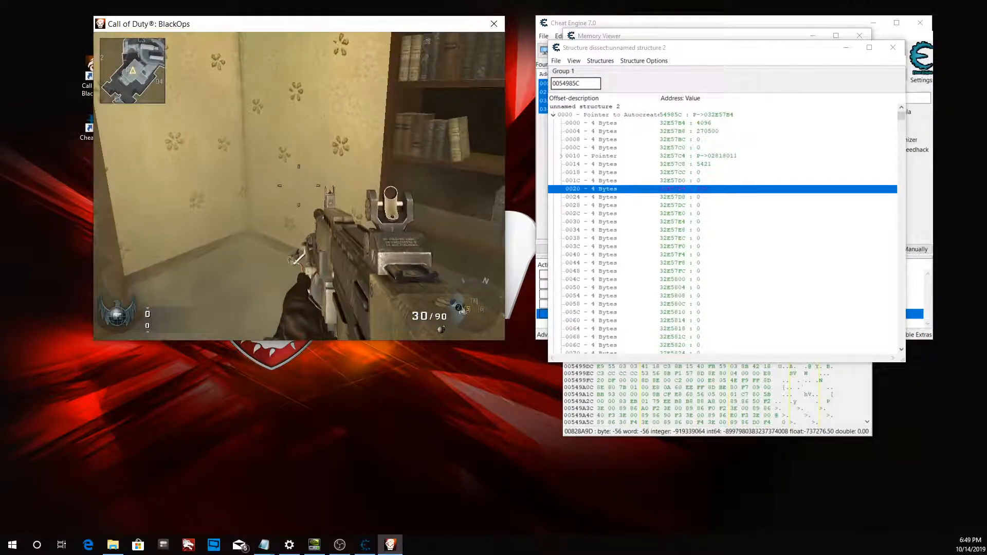
key("w")
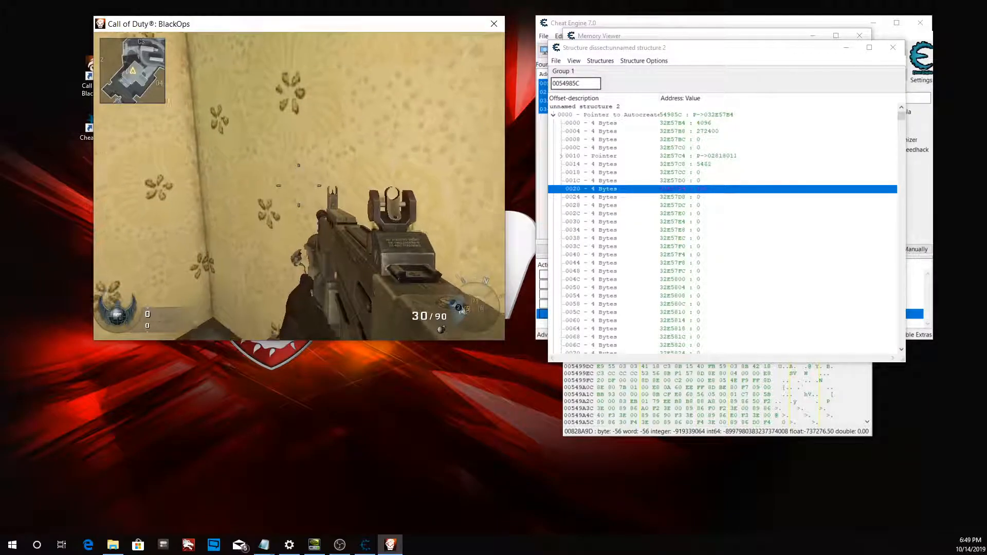
key("Escape")
Step: Resume the match, jump out of the upstairs window to the street while watching the structure values, and pause the game
left_click(248, 153)
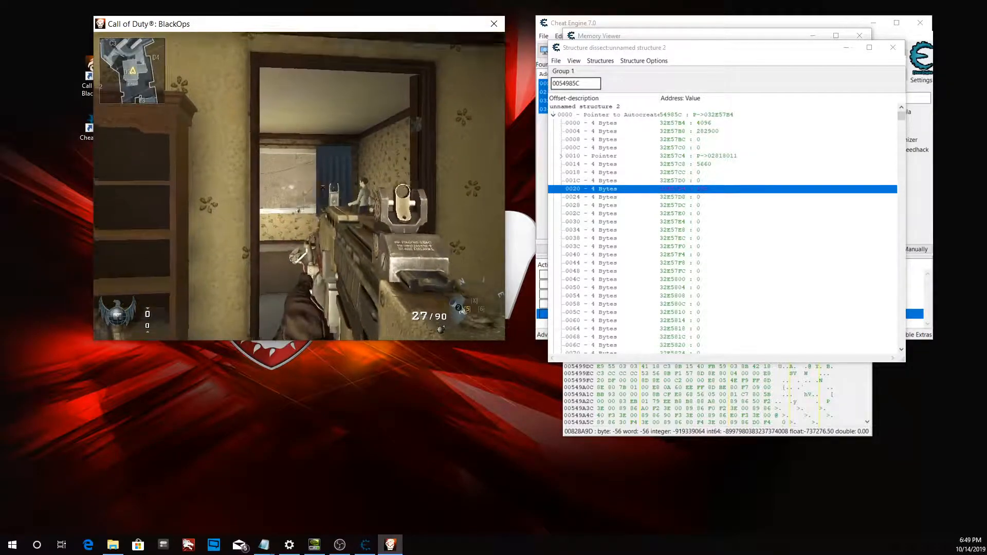
key("w")
key("space")
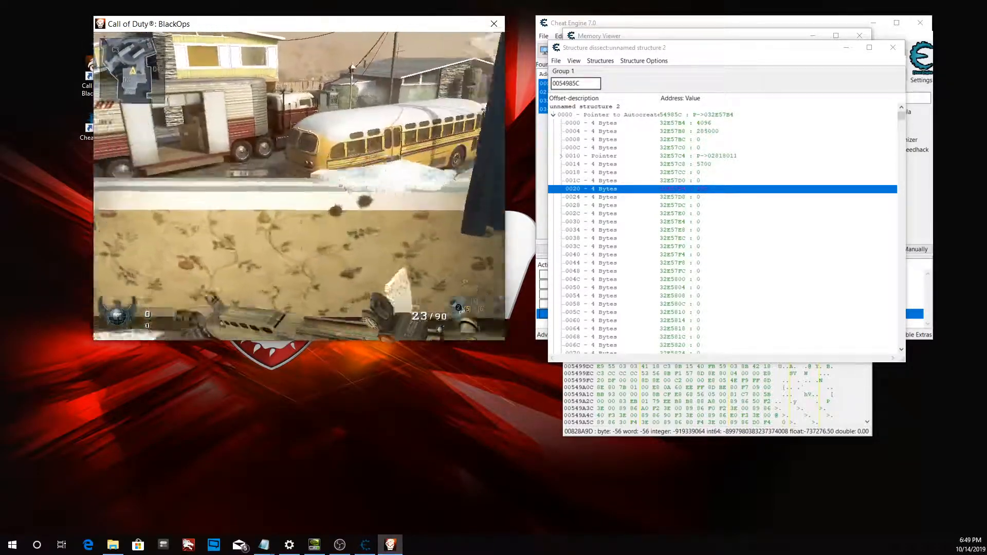
key("w")
key("space")
key("w")
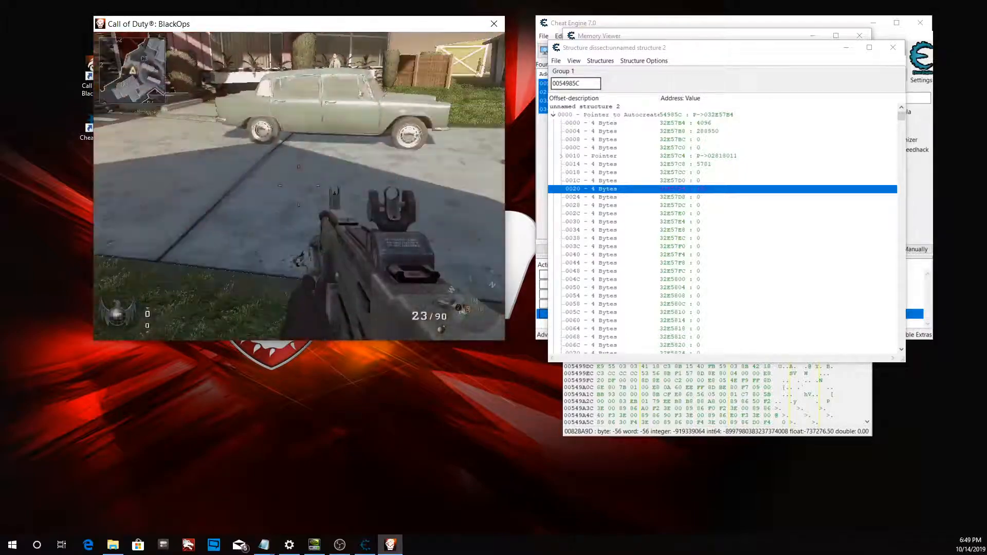
key("Escape")
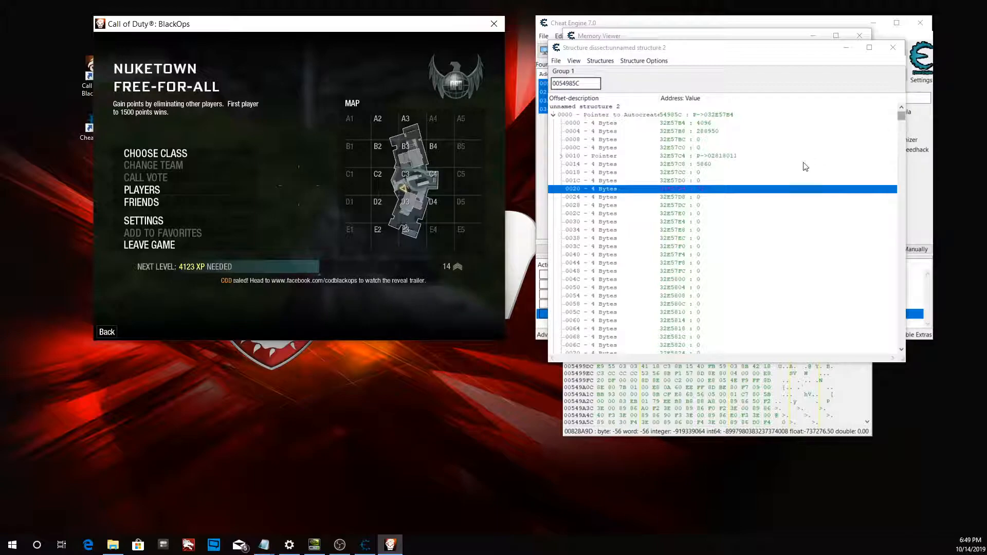
Step: Find the 4 Bytes element at offset 0318 under the offset 0000 pointer and set its value to 1
scroll(781, 185, "down", 7)
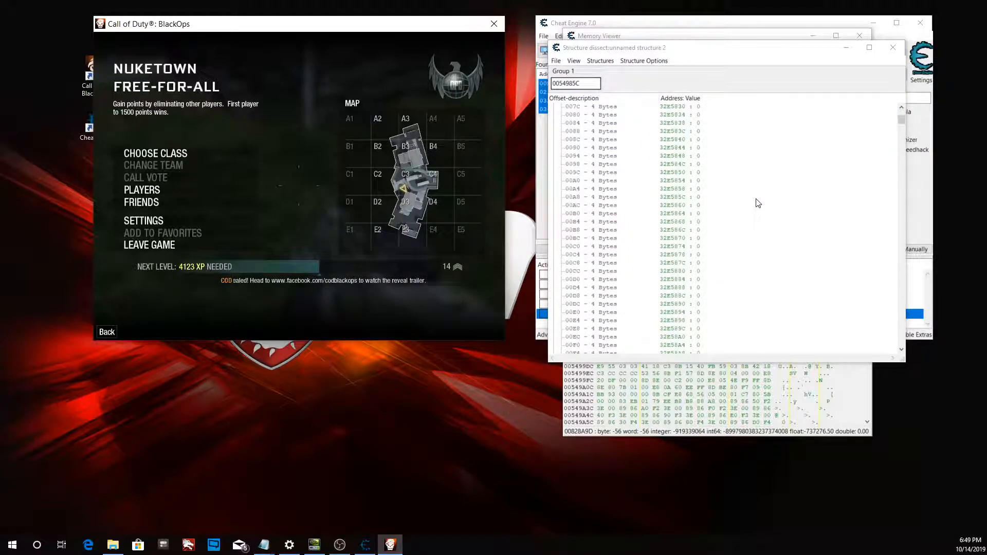
scroll(757, 203, "down", 12)
scroll(757, 203, "down", 7)
scroll(758, 206, "down", 10)
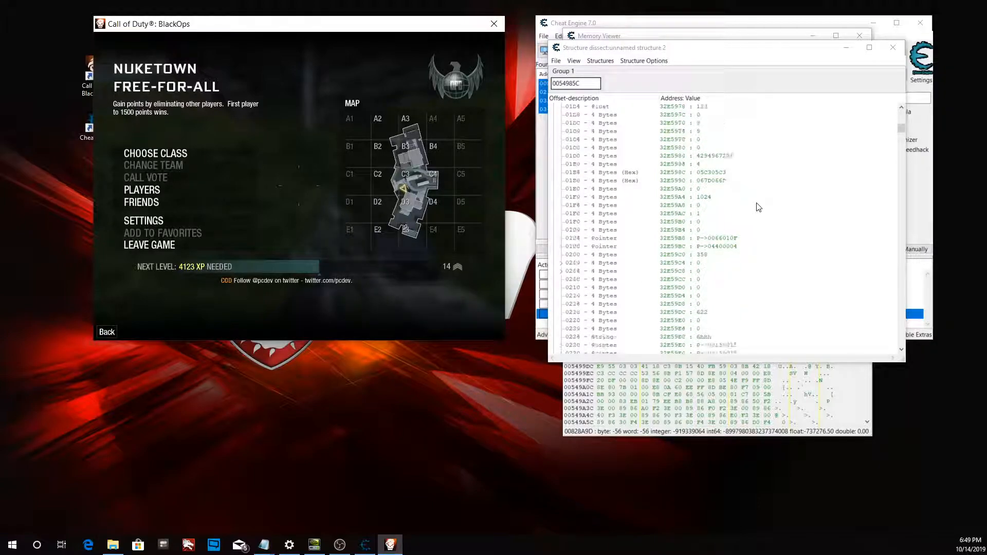
scroll(757, 207, "down", 6)
scroll(758, 207, "down", 10)
scroll(759, 208, "down", 3)
left_click(704, 287)
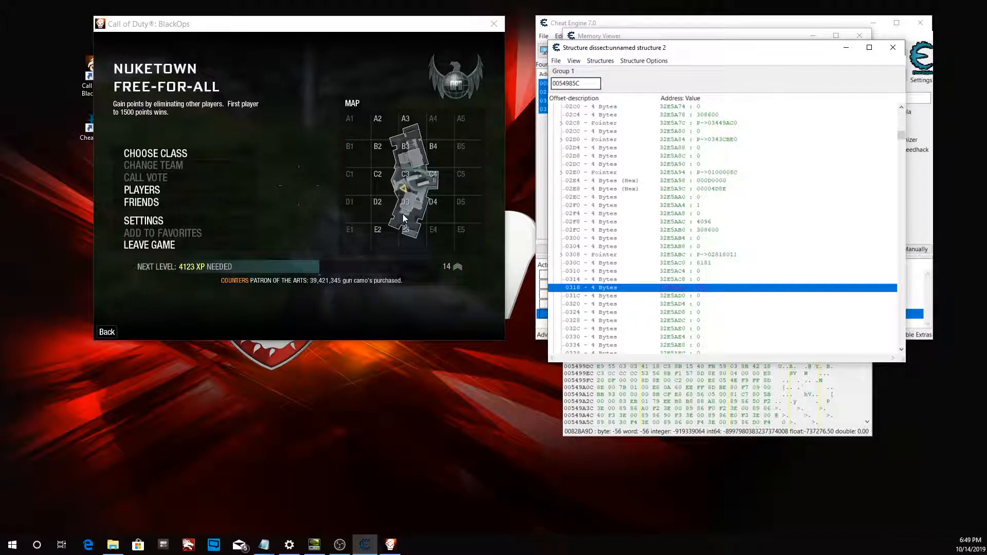
double_click(707, 290)
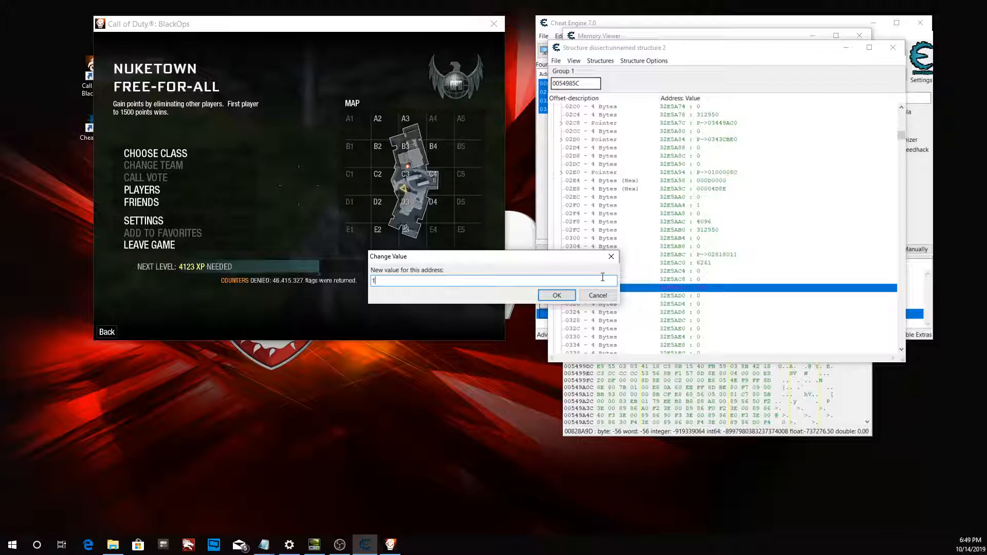
left_click(557, 295)
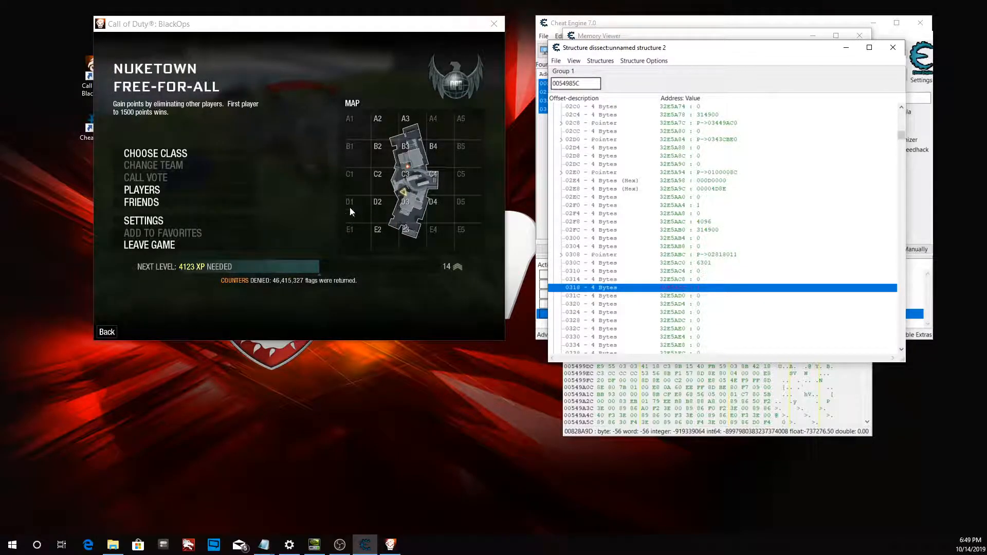
Step: Return to the match, respawn and move around by the upstairs window with the pistol while watching the offset 0318 value, then pause
left_click(335, 162)
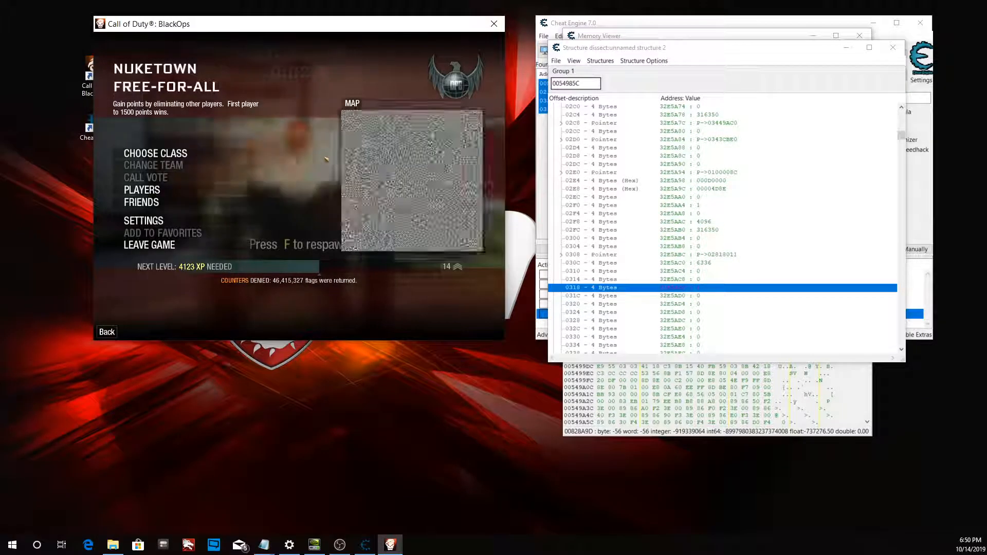
key("Escape")
key("f")
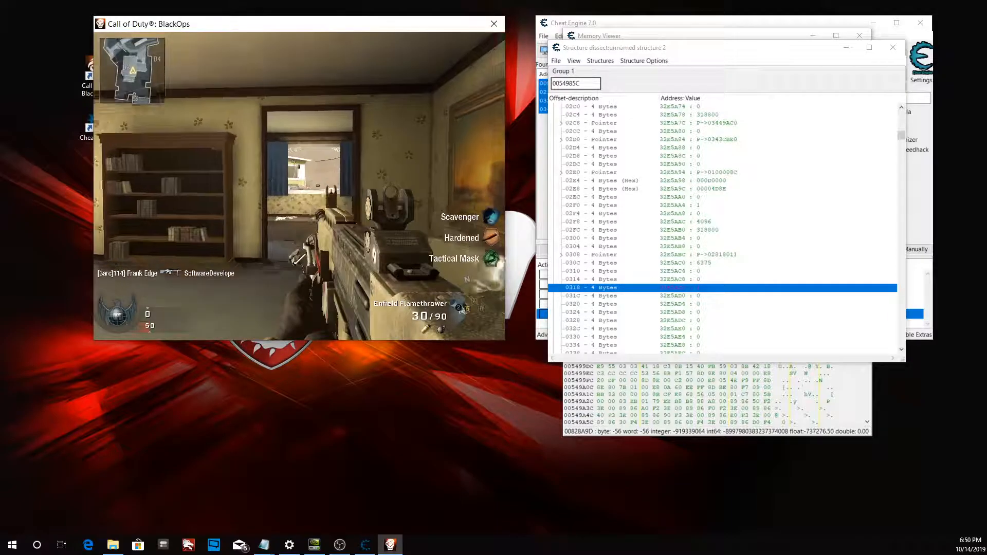
key("w")
key("2")
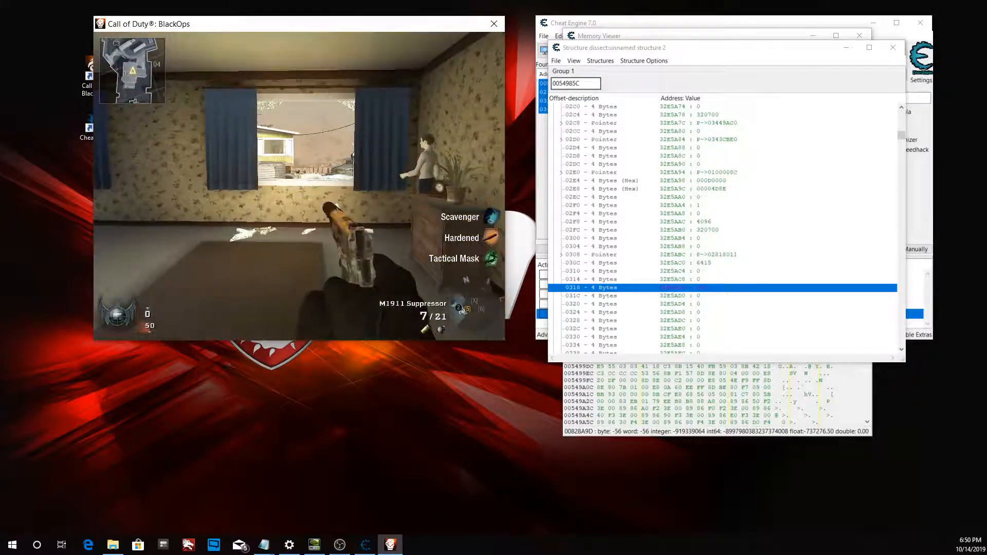
key("space")
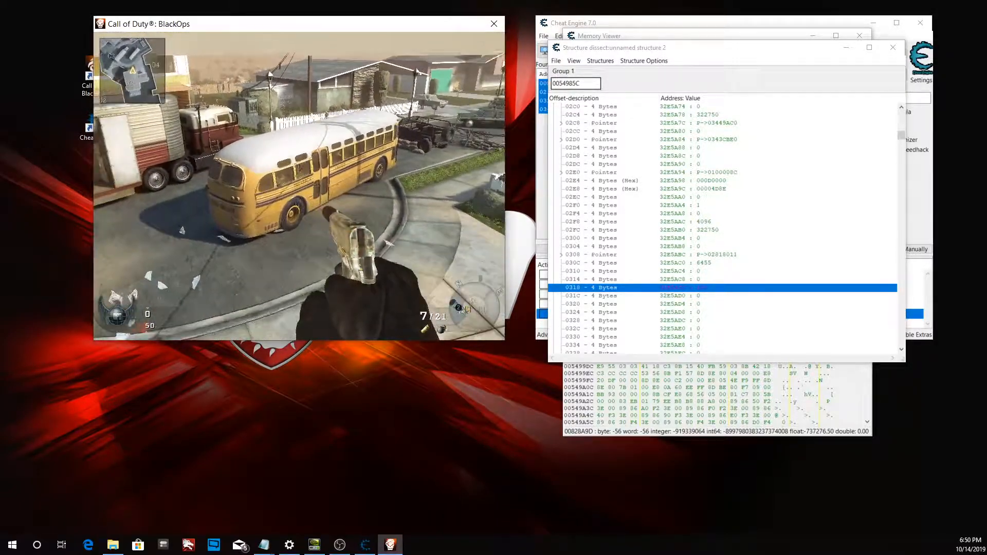
key("s")
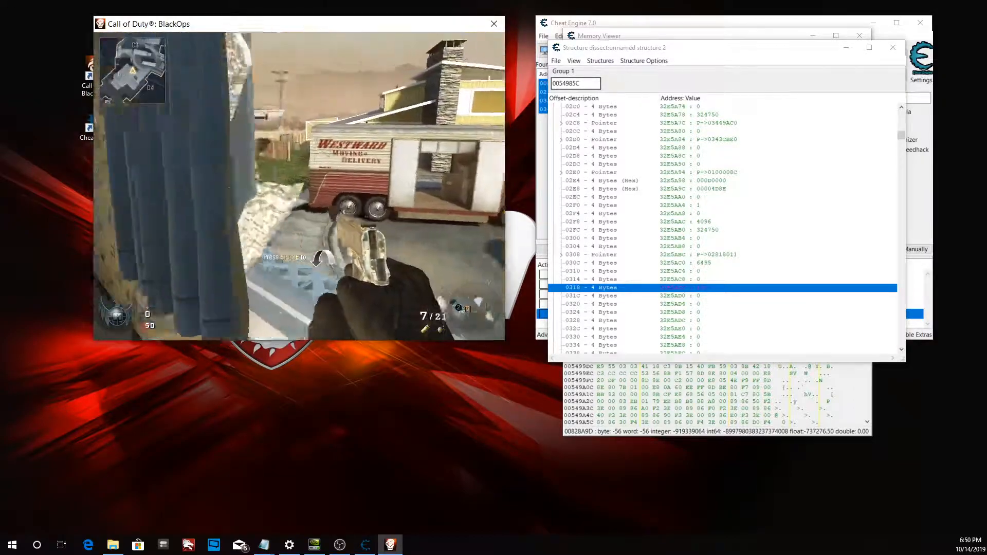
key("w")
key("Escape")
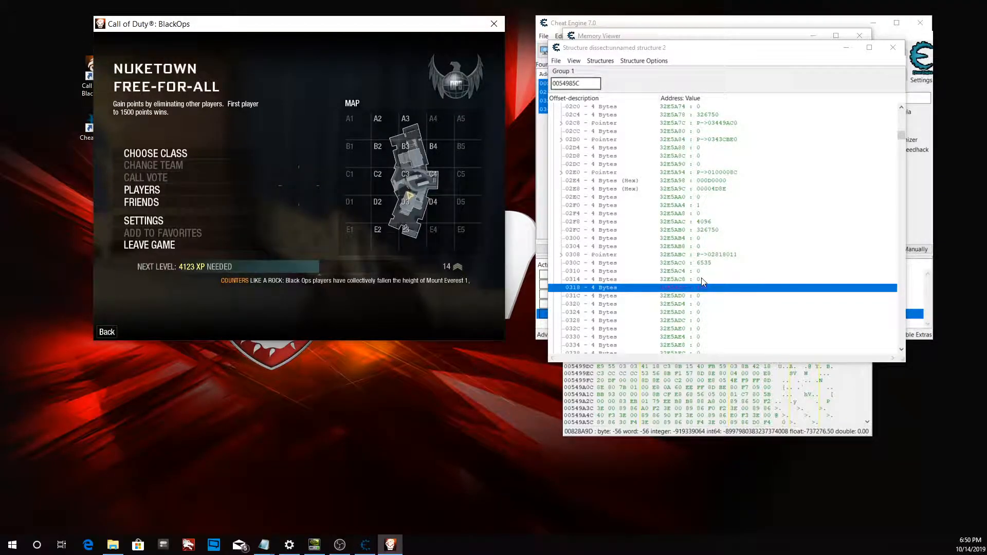
Step: Set the offset 0318 element to 1 again and test it by moving around in the match before pausing
double_click(696, 286)
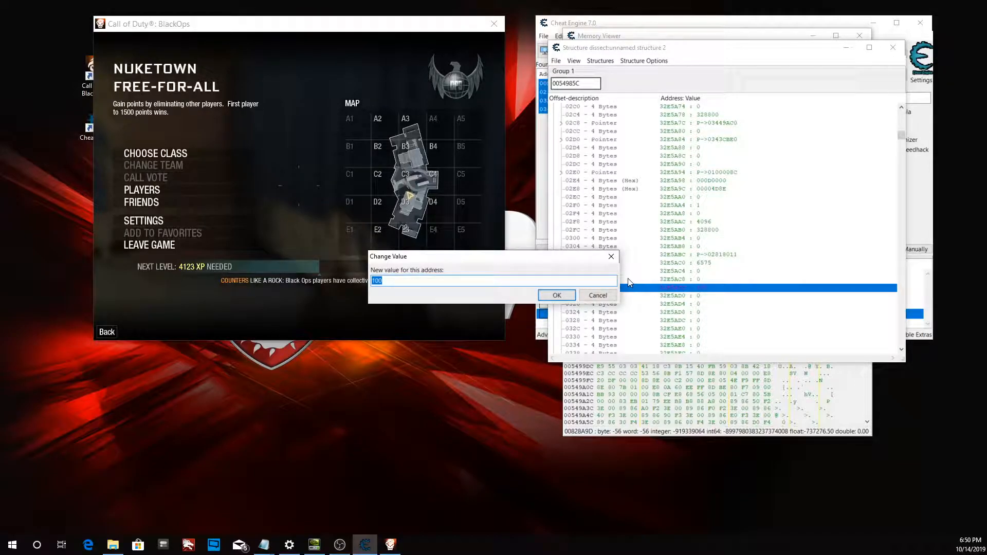
type("1")
left_click(565, 292)
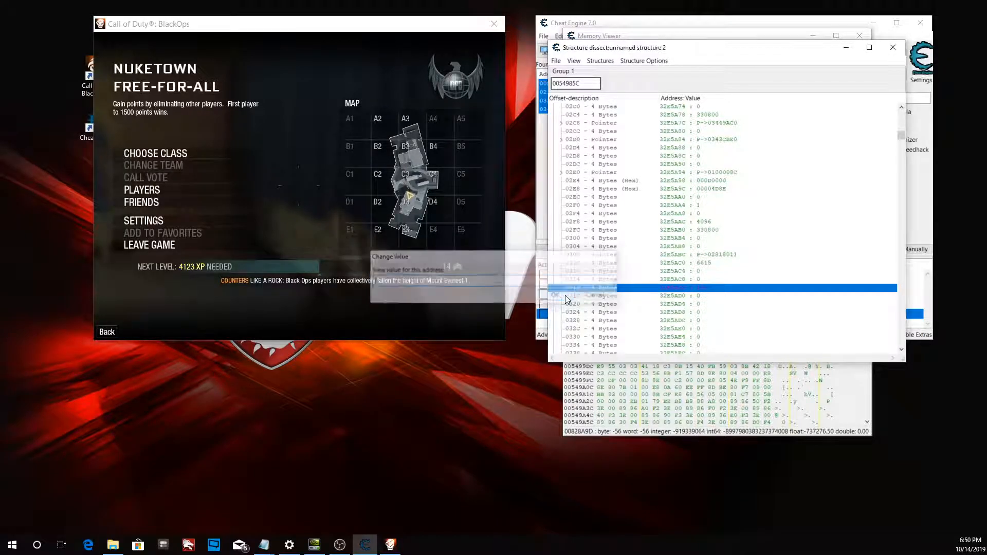
left_click(350, 209)
key("Escape")
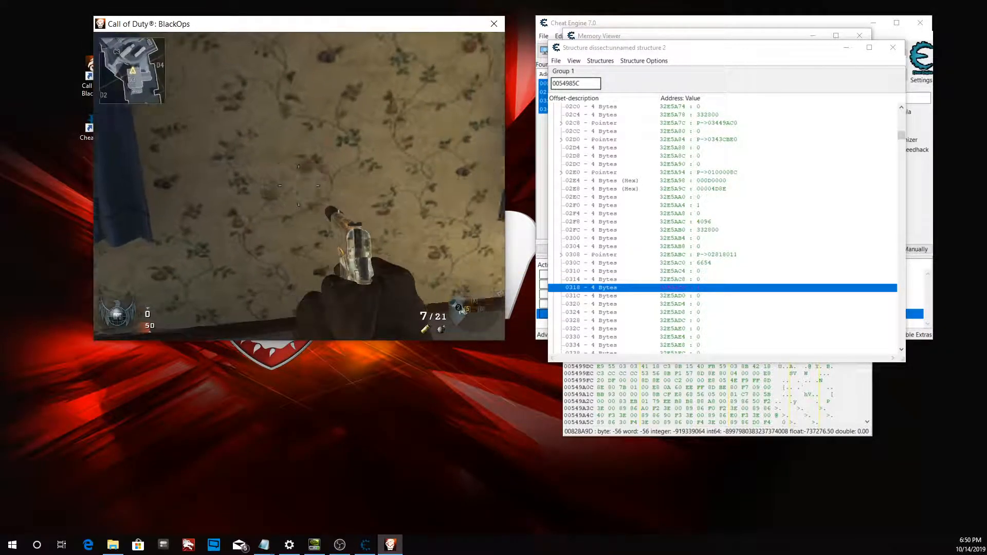
key("w")
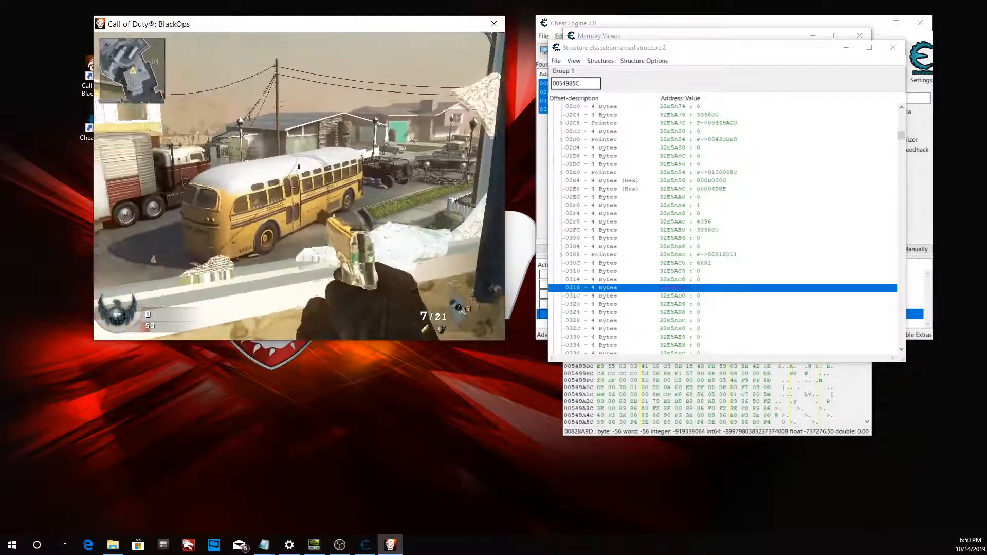
key("w")
key("Escape")
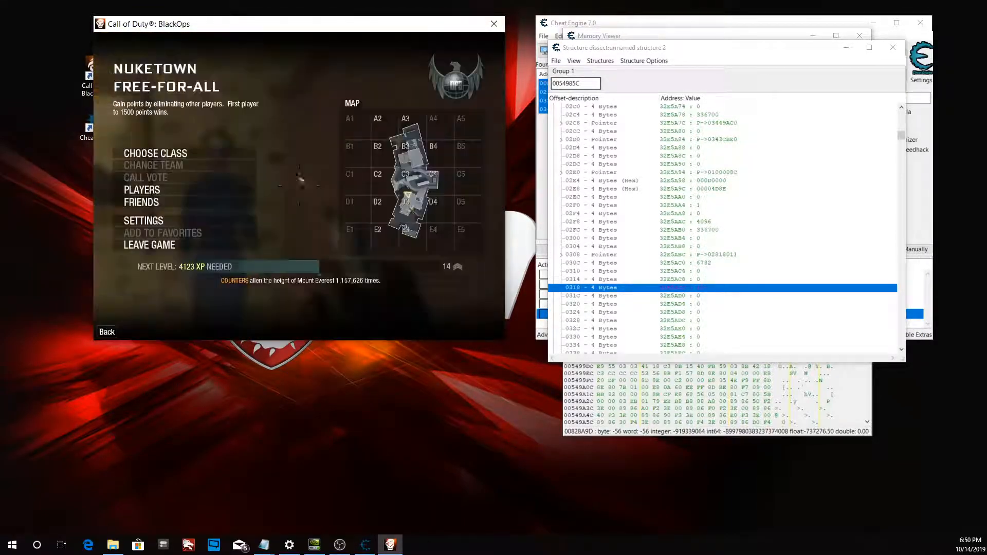
Step: Add the offset 0318 element to the address list and minimize the structure dissect and Memory Viewer windows
right_click(704, 290)
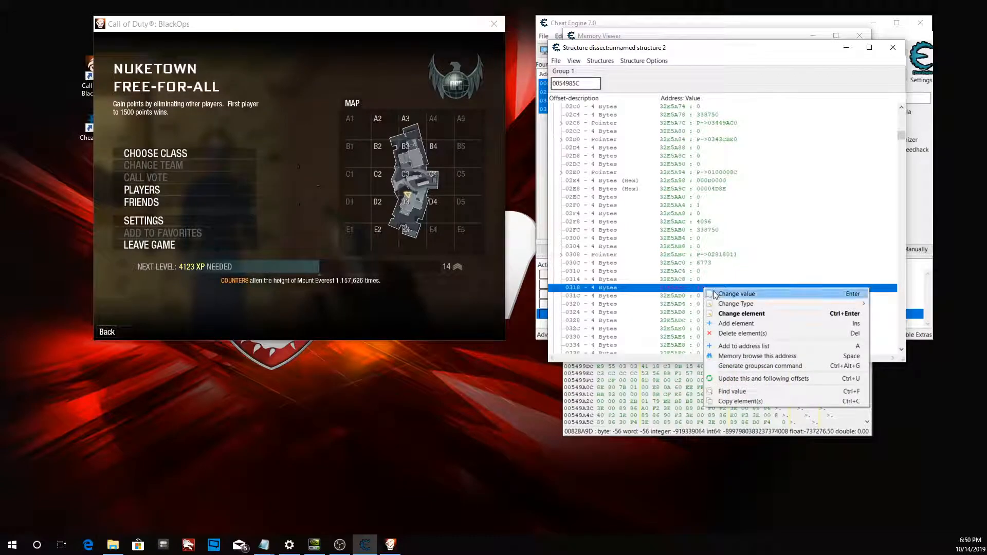
left_click(758, 349)
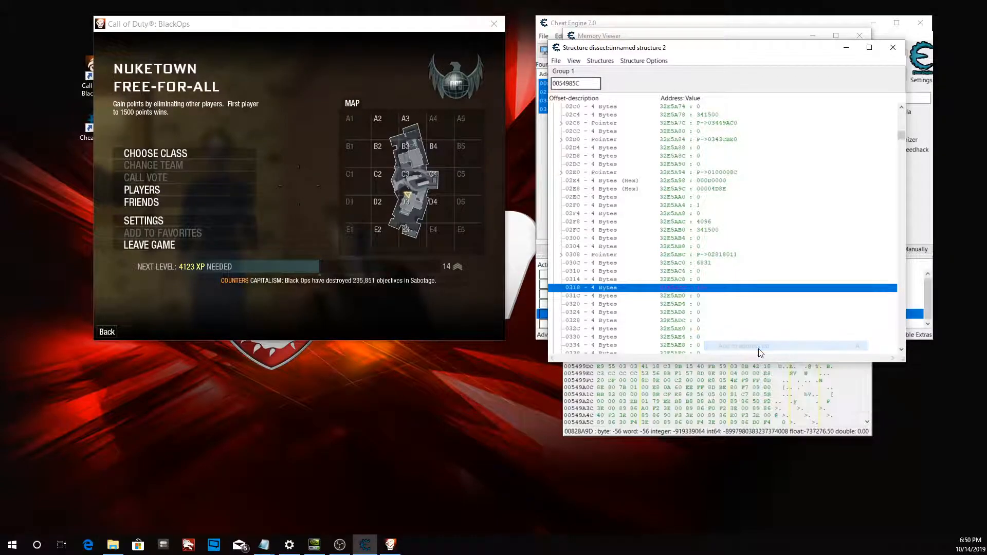
left_click(846, 48)
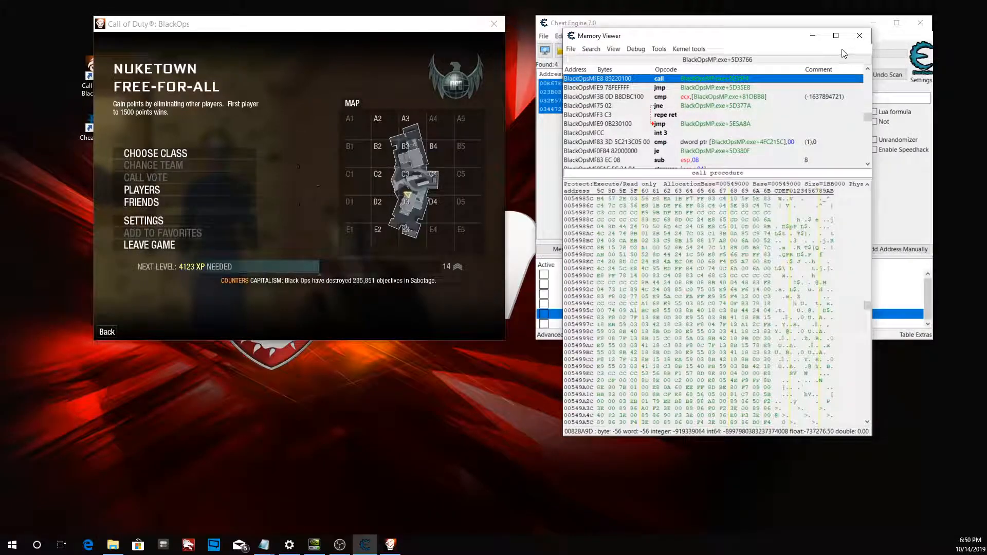
left_click(812, 36)
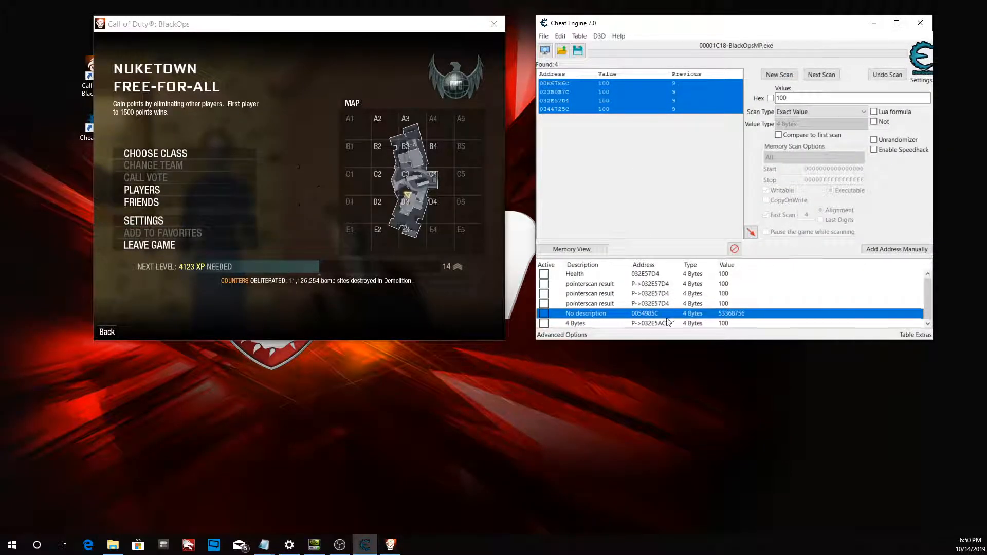
Step: Set the value of the new address list entry P->032E5ACC to 1 and return to the match
left_click(548, 324)
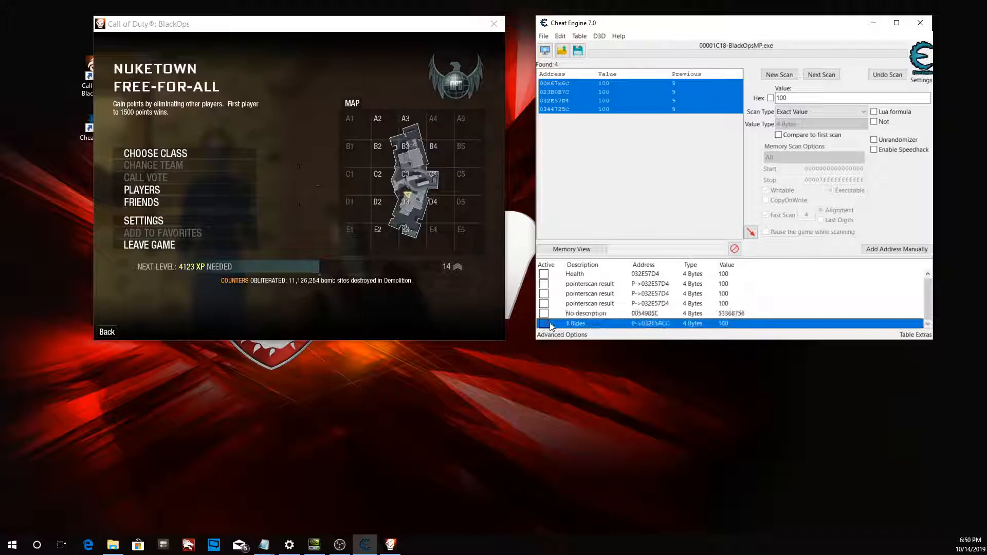
double_click(727, 325)
type("1")
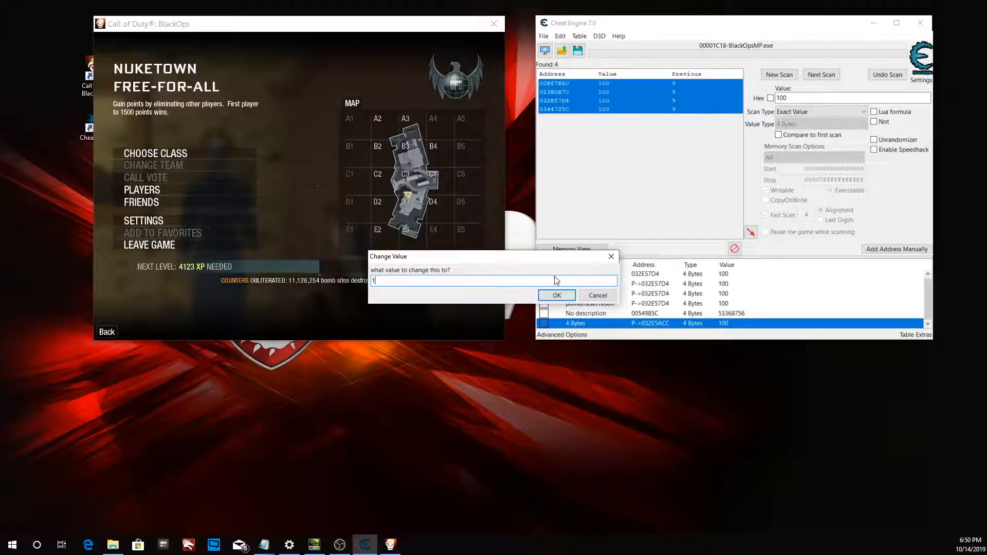
left_click(557, 295)
left_click(388, 229)
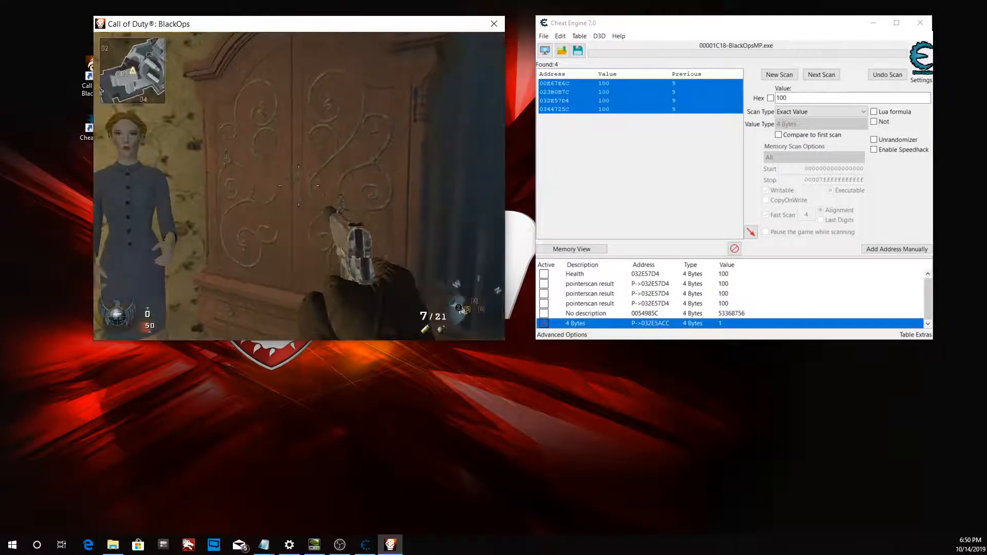
Step: Jump out of the upstairs window, run to the backyard across the street and fight an enemy while watching the P->032E5ACC value
key("w")
key("space")
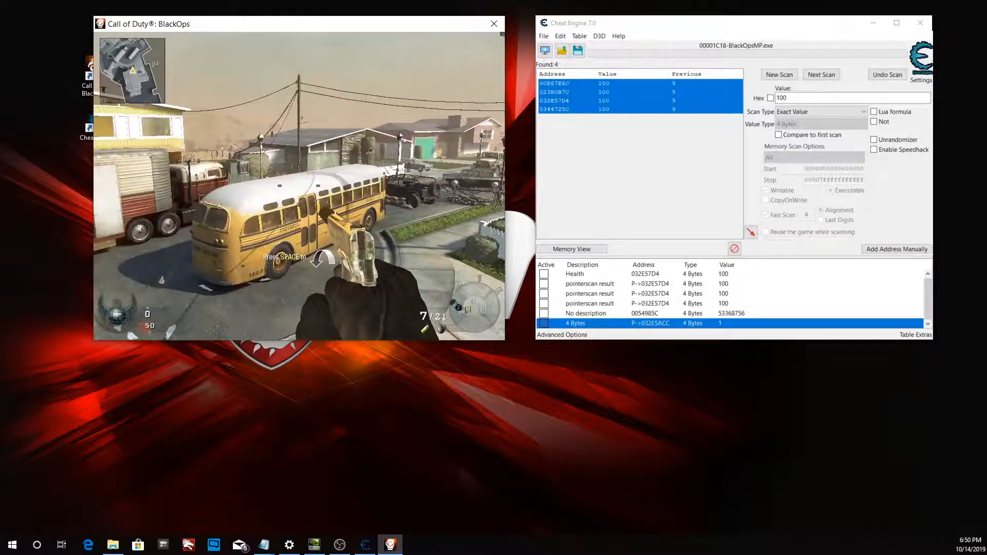
key("w")
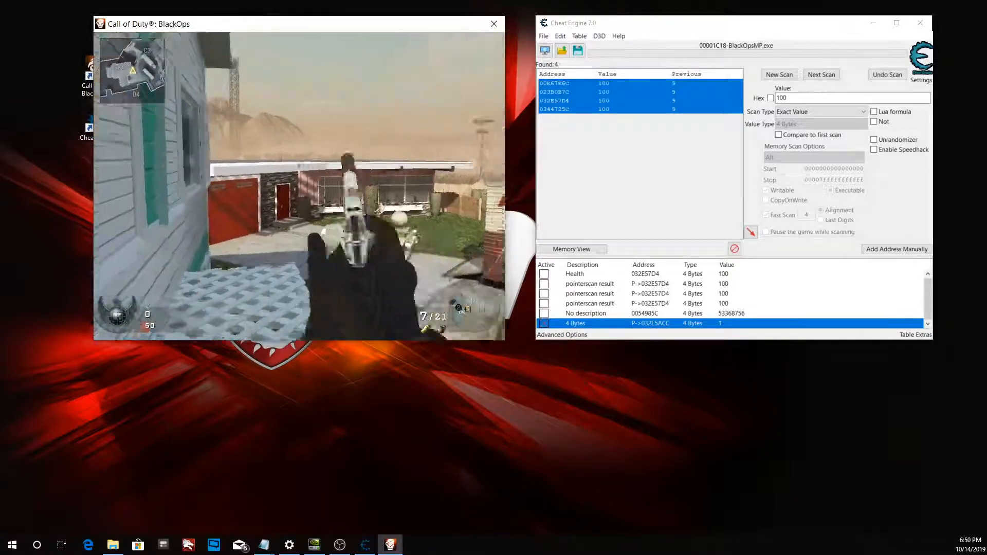
key("w")
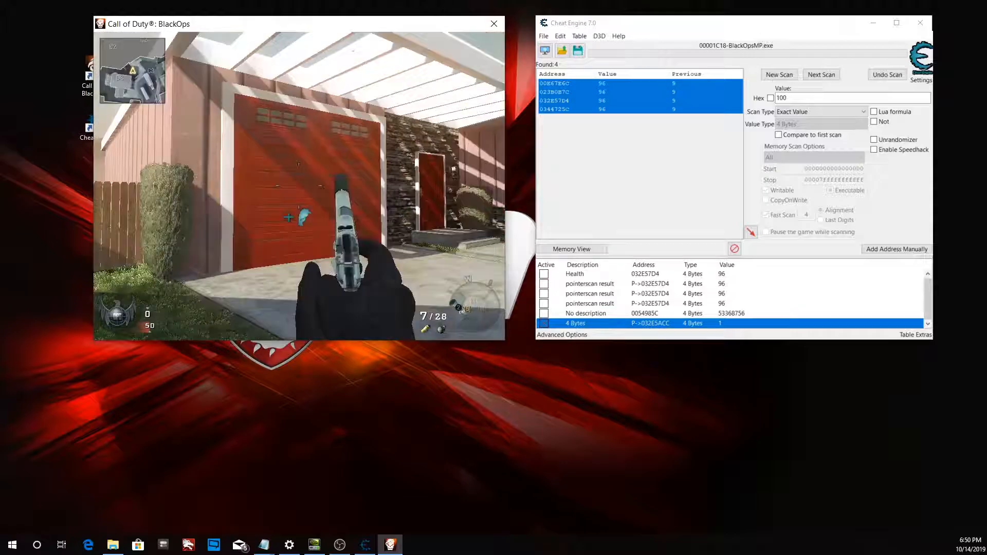
key("w")
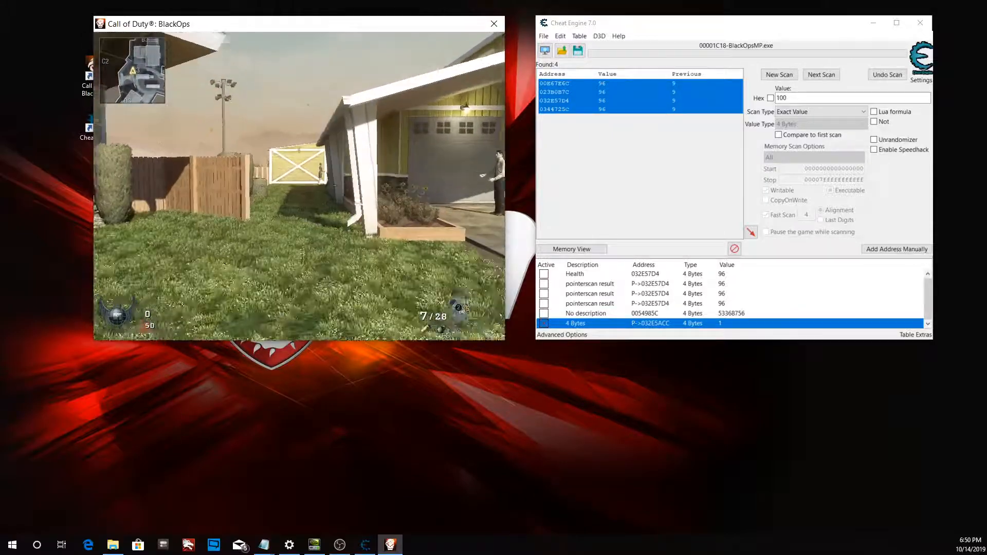
key("w")
key("w")
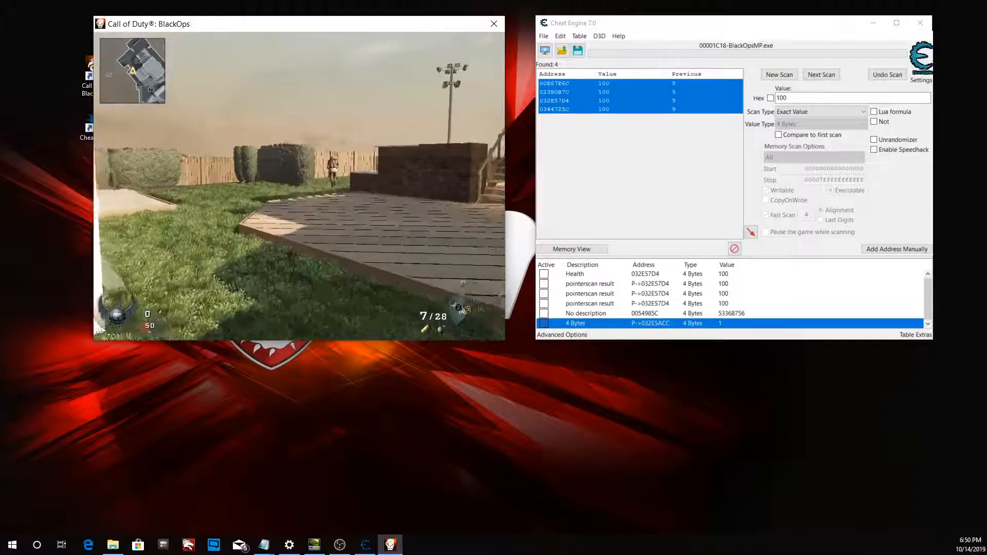
key("w")
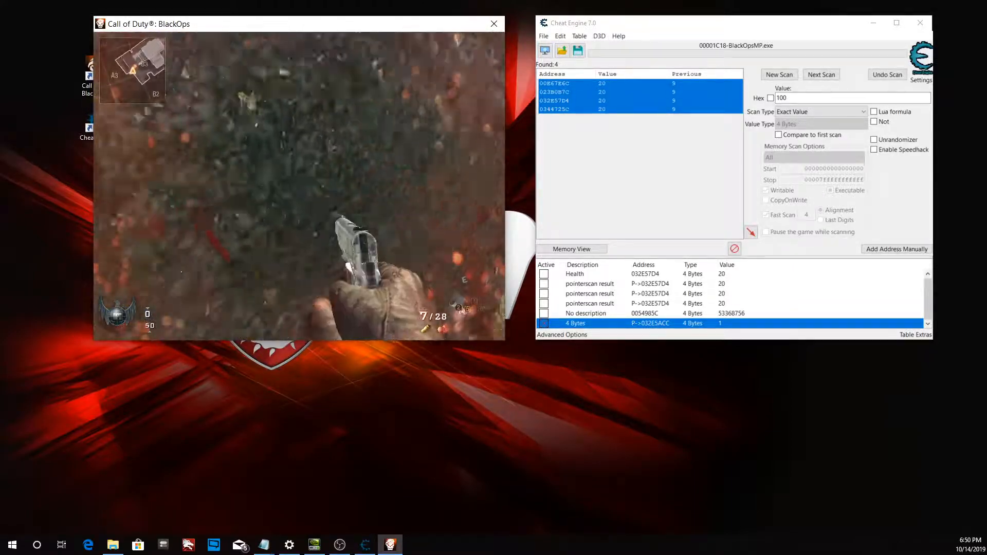
key("d")
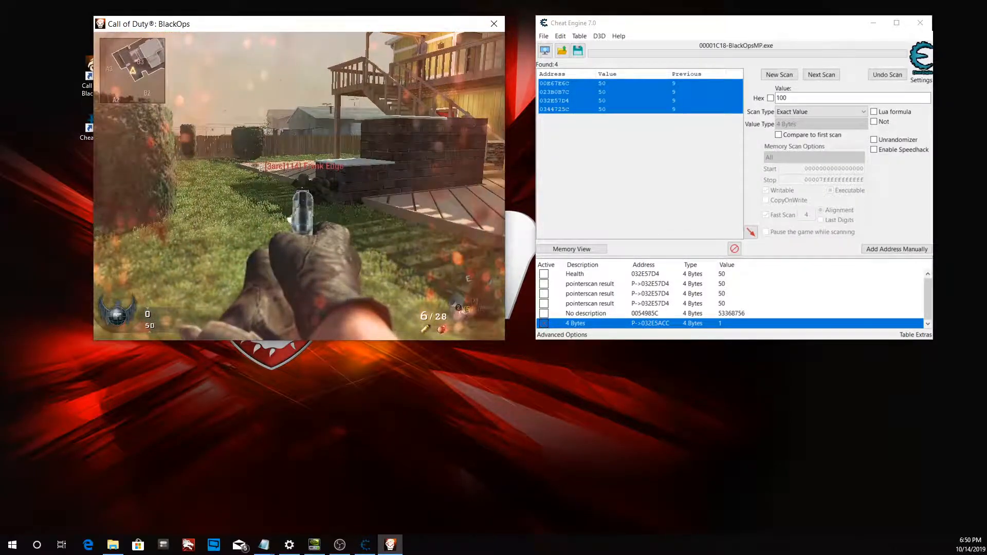
key("w")
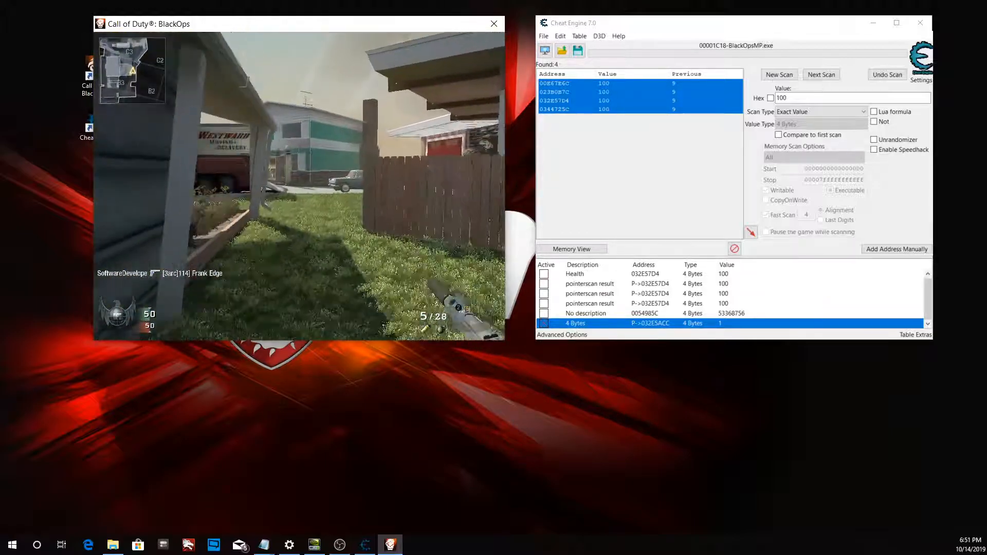
Step: Run past the moving truck and through the green house, and shoot an enemy near the bus with P->032E5ACC in view
key("w")
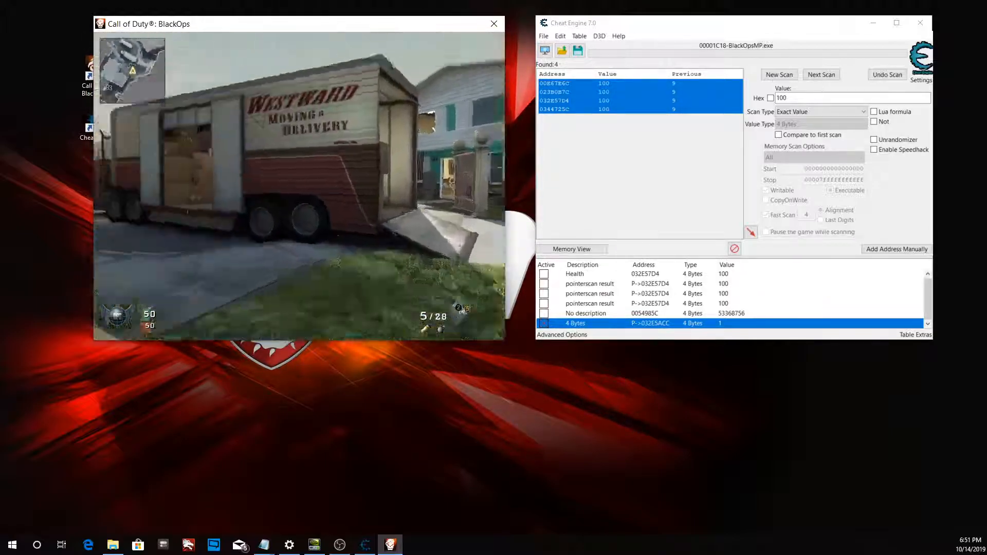
key("w")
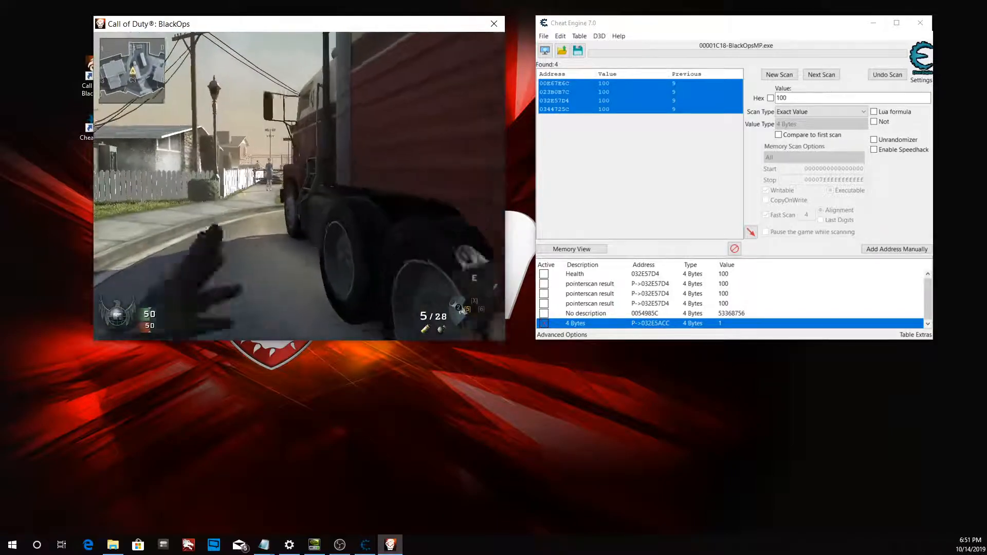
key("w")
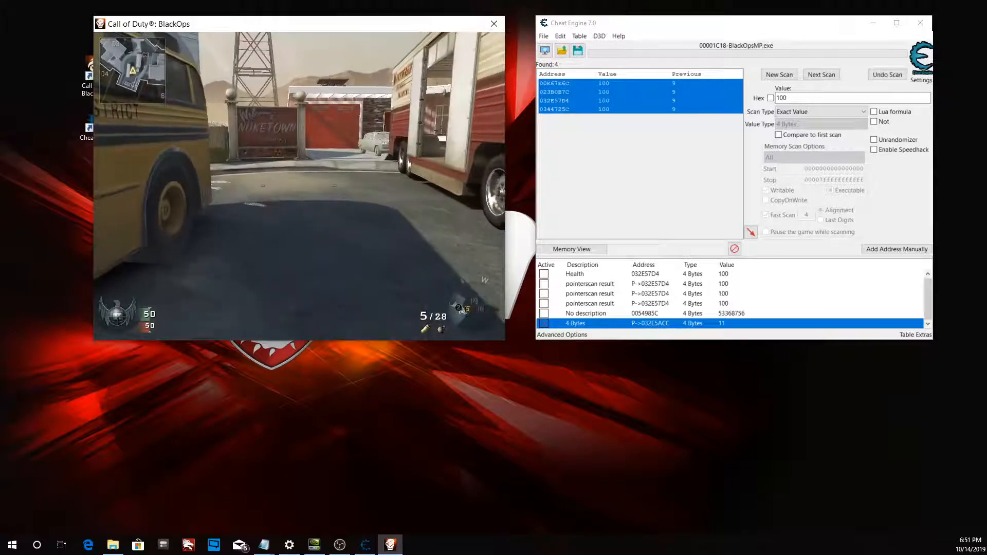
key("w")
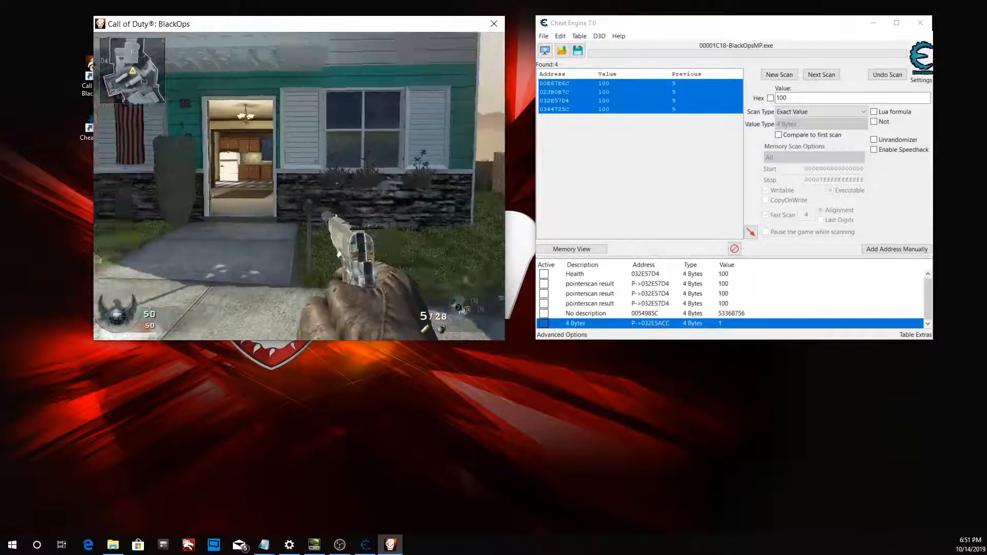
key("w")
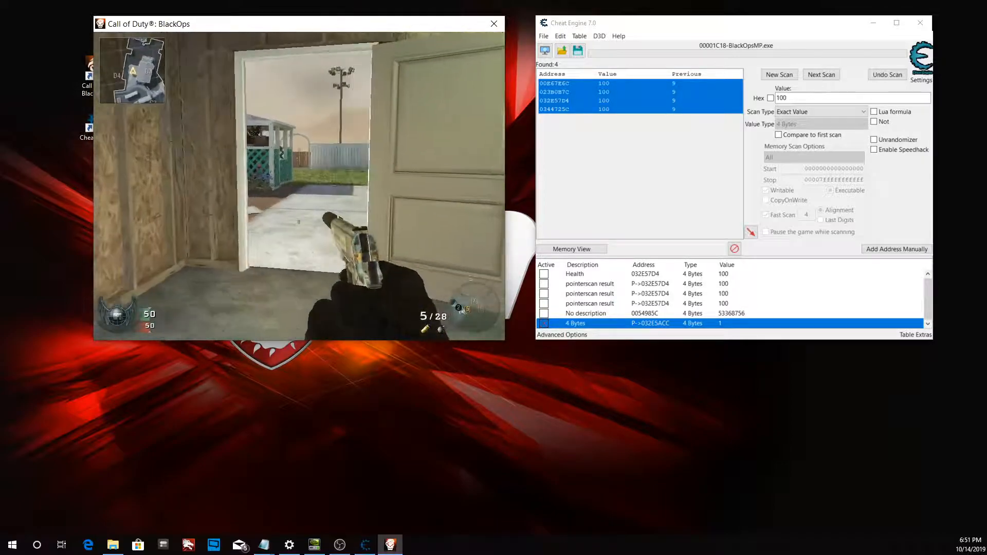
key("w")
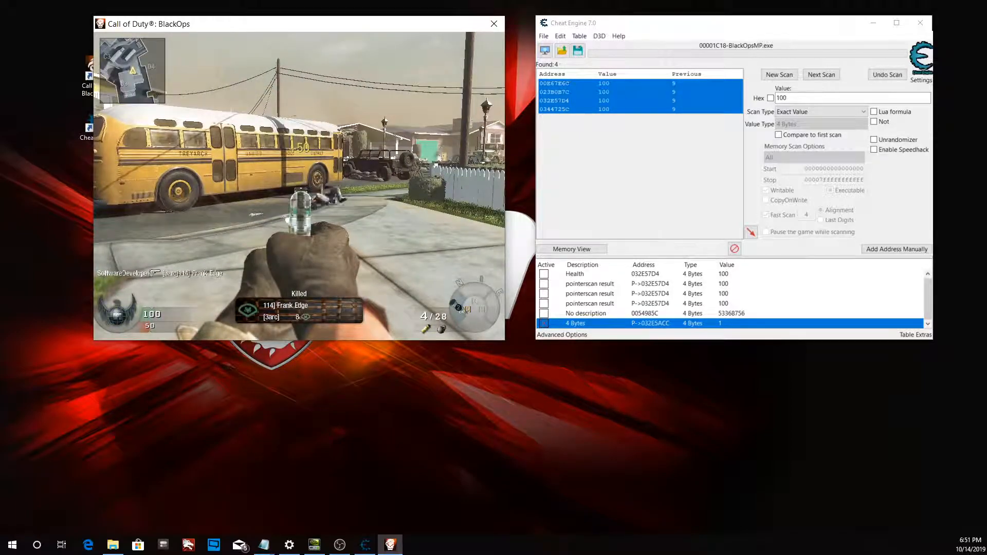
Step: Circle the truck and the yellow bus and shoot another enemy to test the P->032E5ACC value further
key("w")
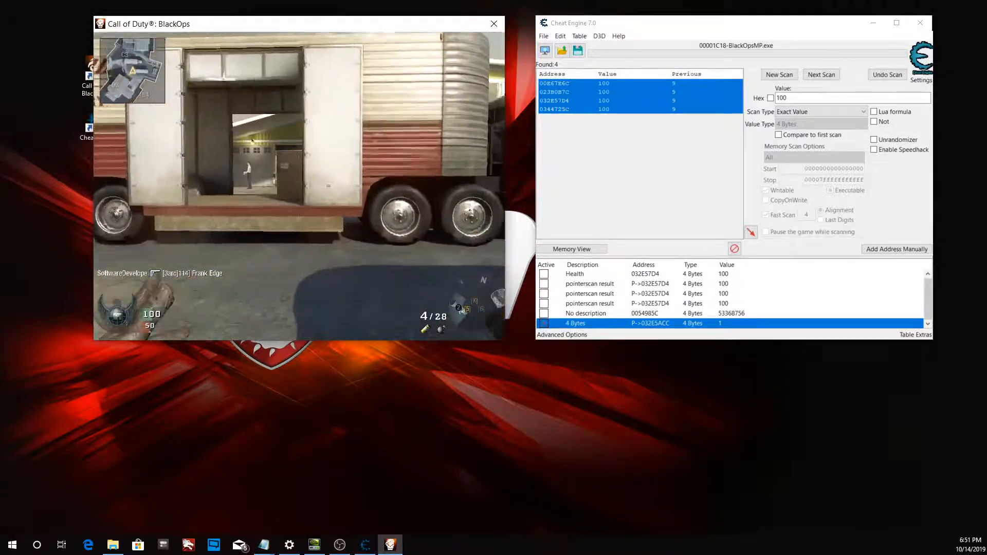
key("w")
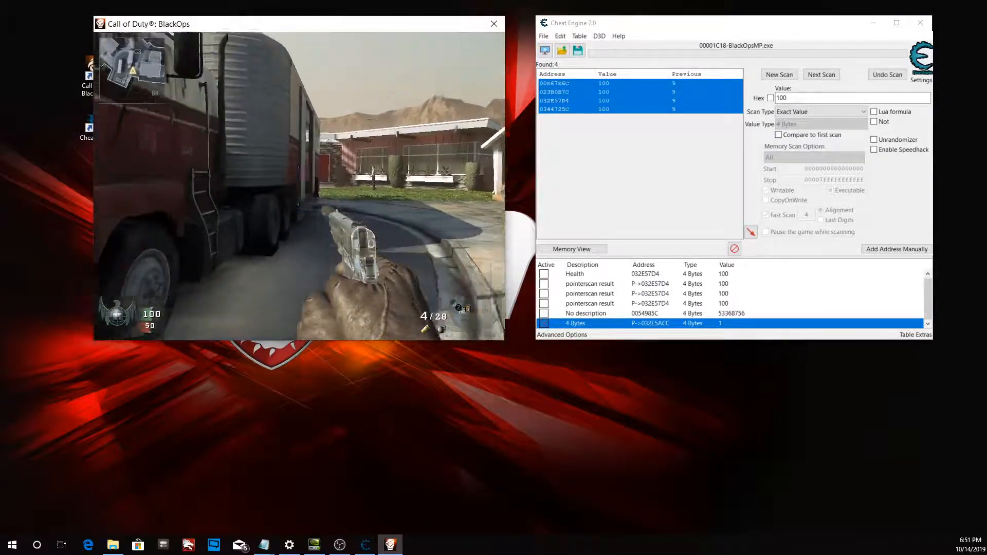
key("w")
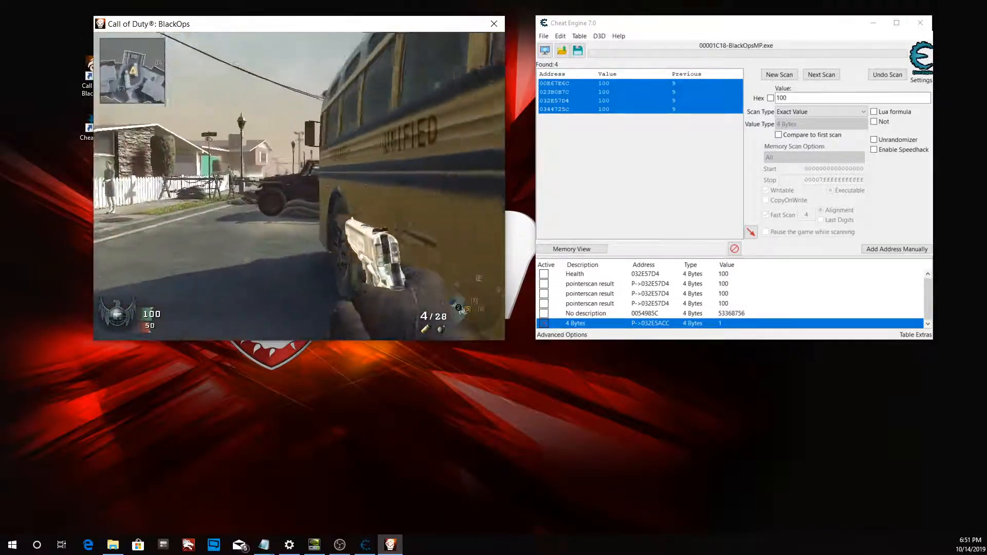
key("w")
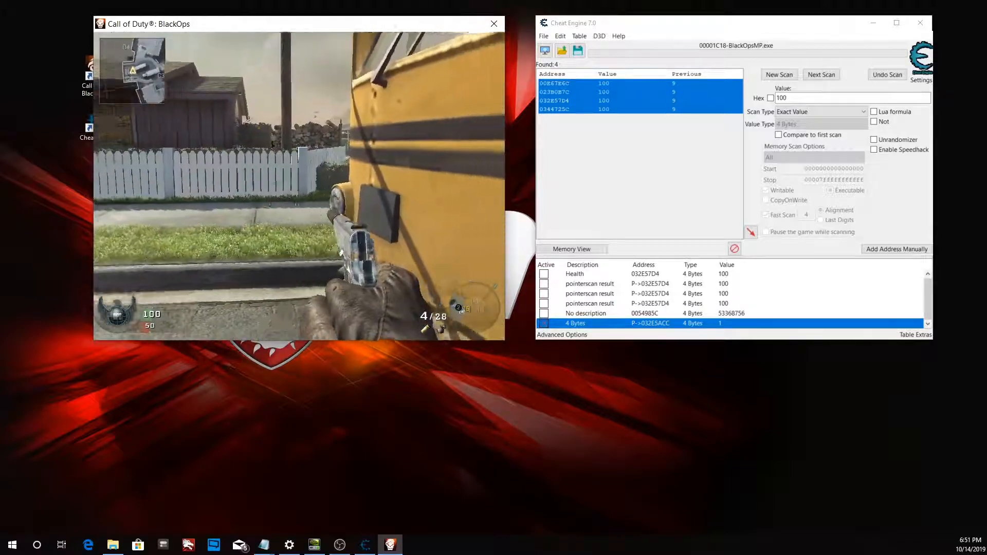
key("w")
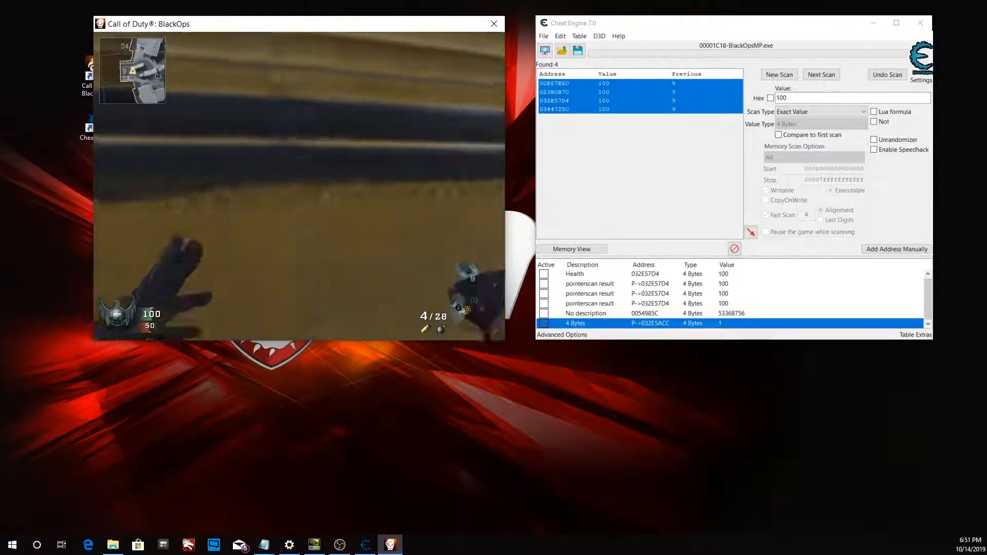
left_click(299, 186)
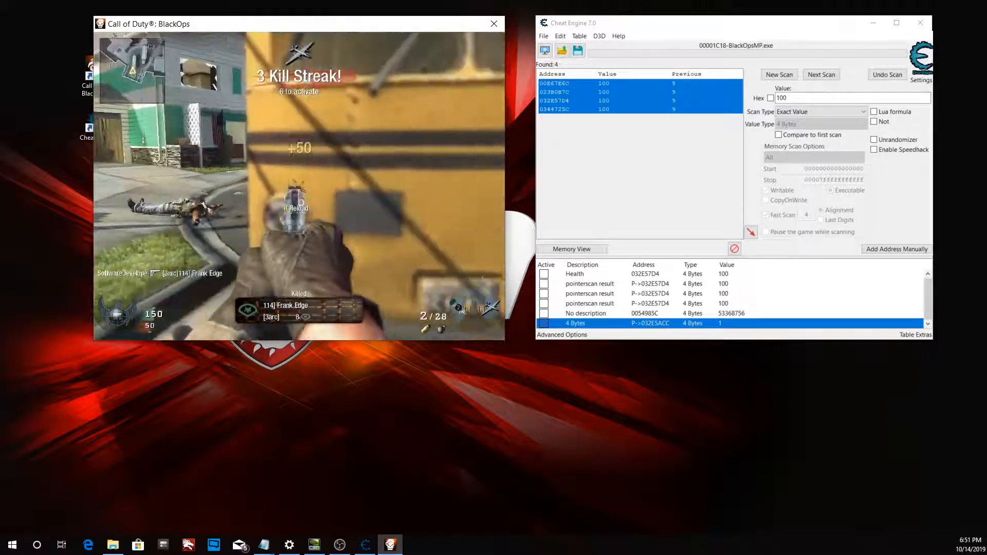
Step: Walk around the bus under enemy fire to compare P->032E5ACC with the health values, and respawn after being killed
key("w")
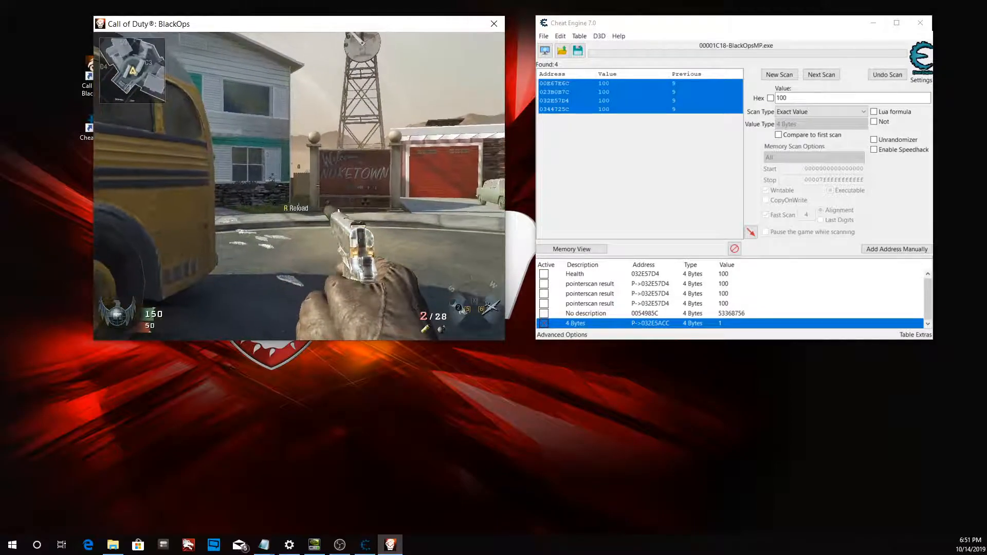
key("w")
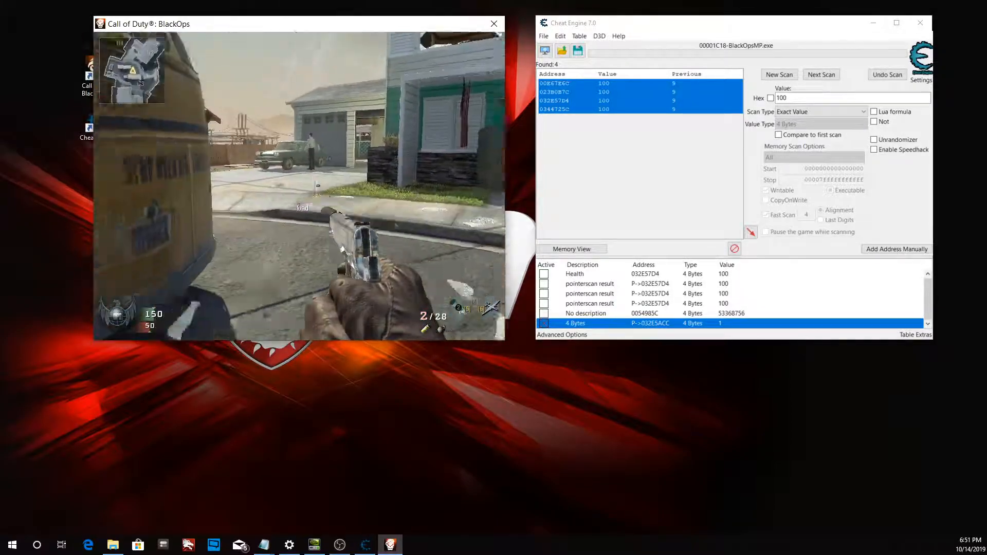
key("w")
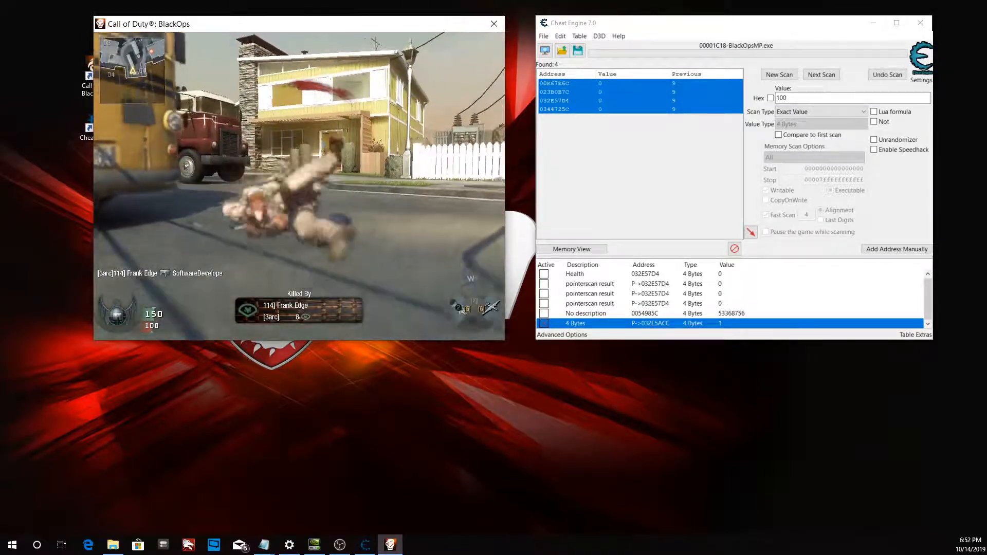
key("f")
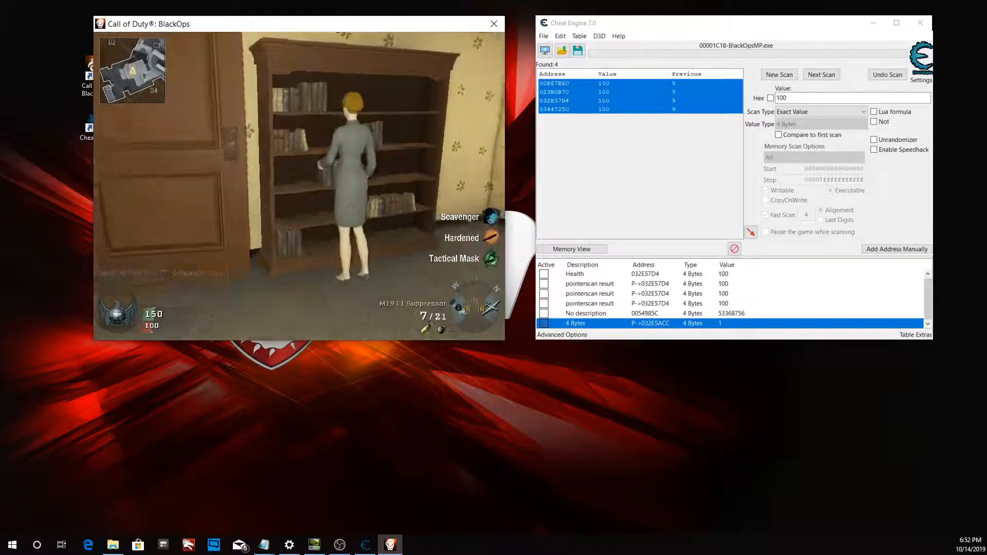
Step: Shoot the enemy from the staircase, walk around the upstairs rooms while watching P->032E5ACC, and pause the match
key("w")
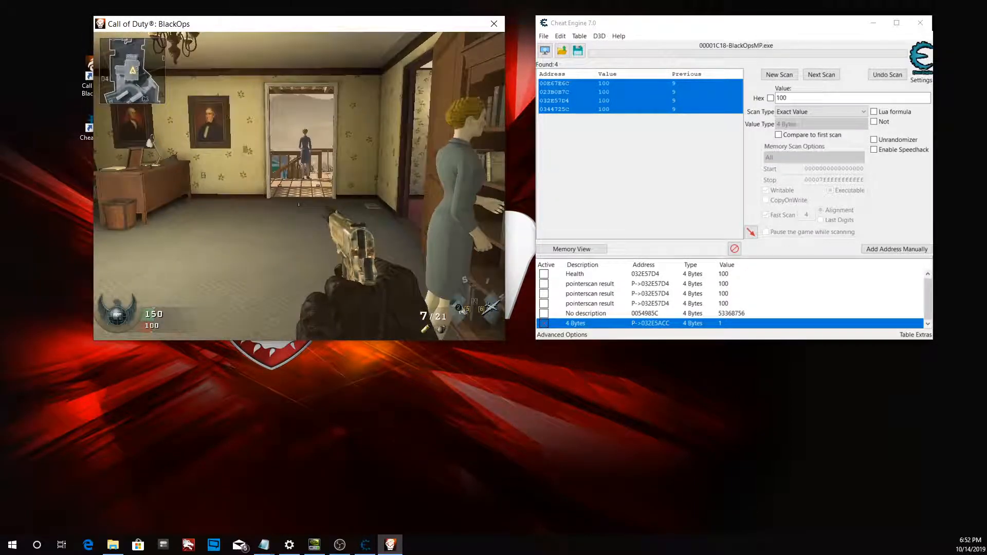
key("w")
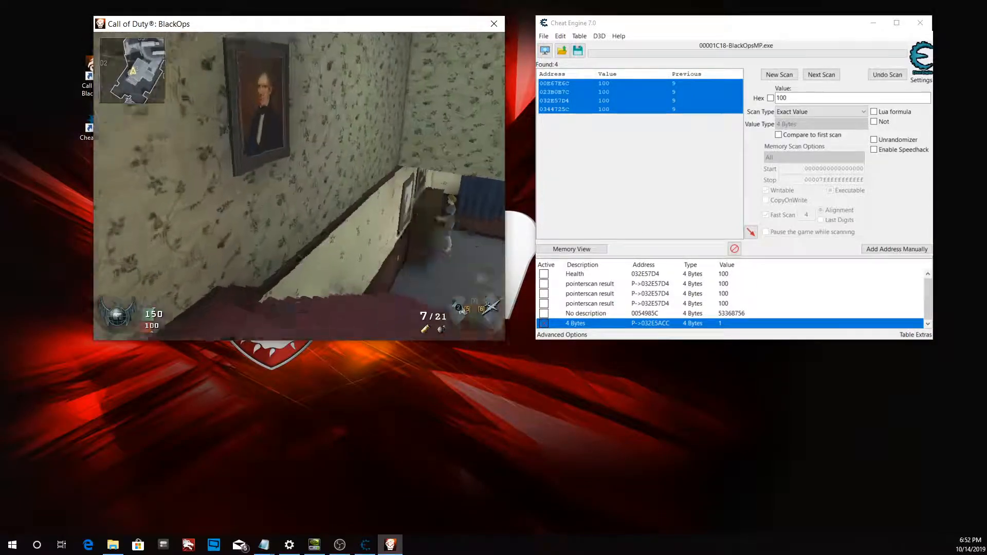
key("w")
left_click(299, 185)
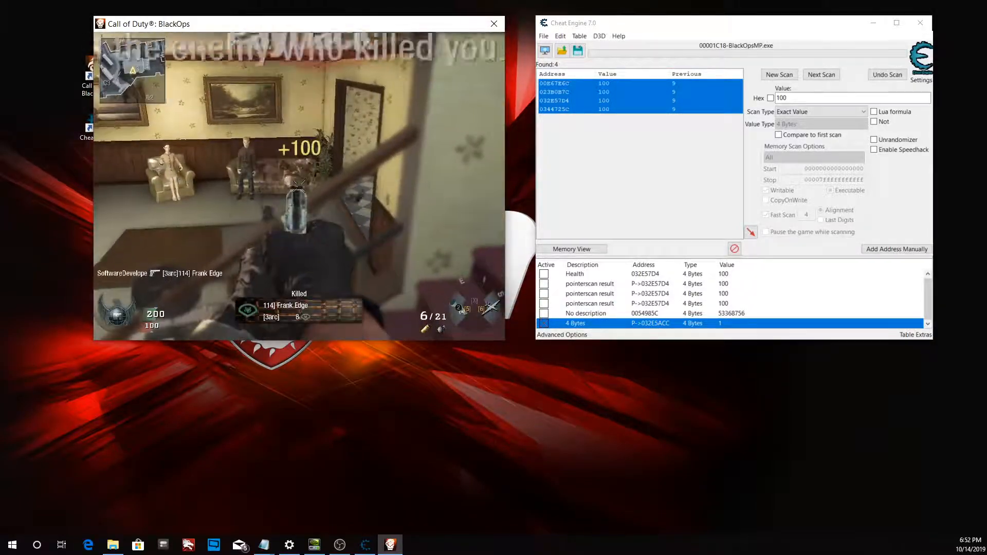
key("w")
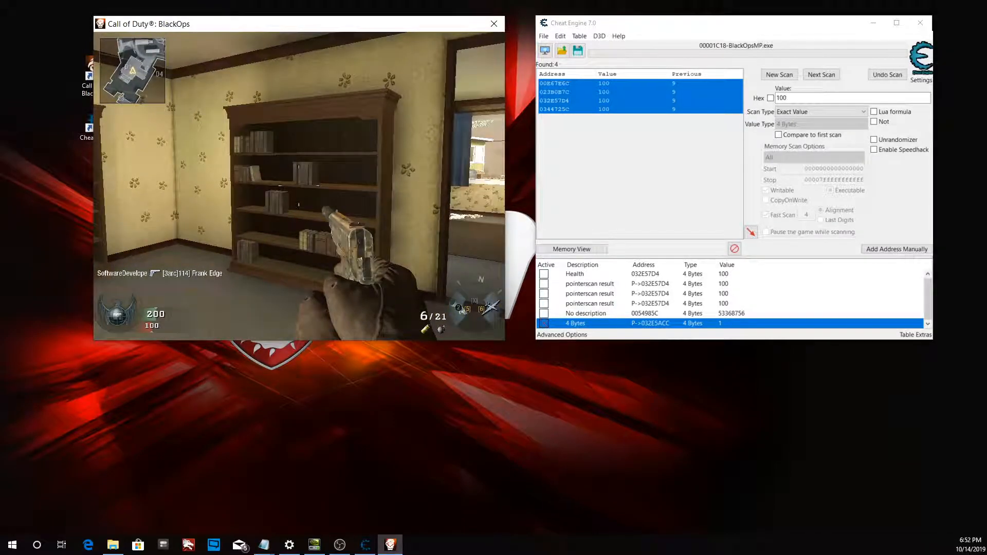
key("w")
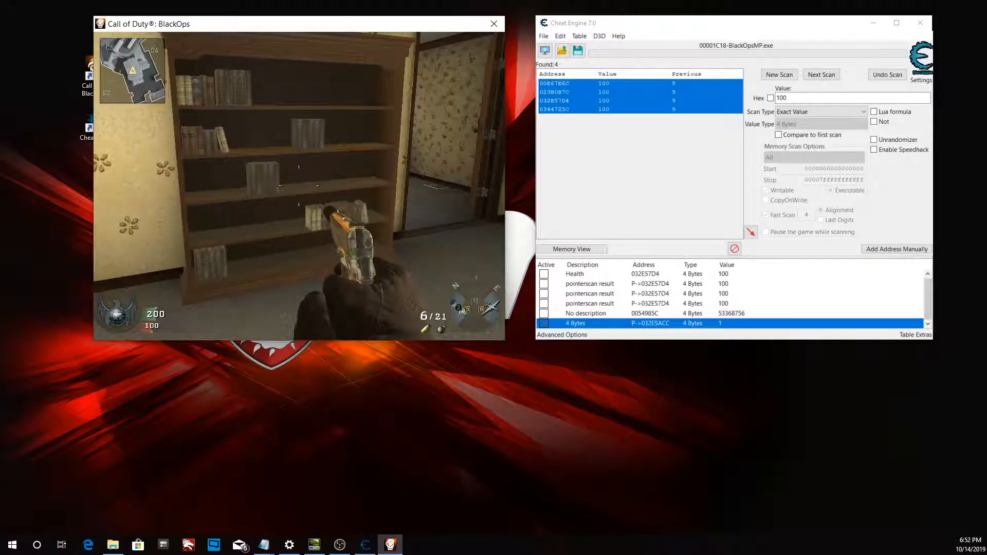
key("w")
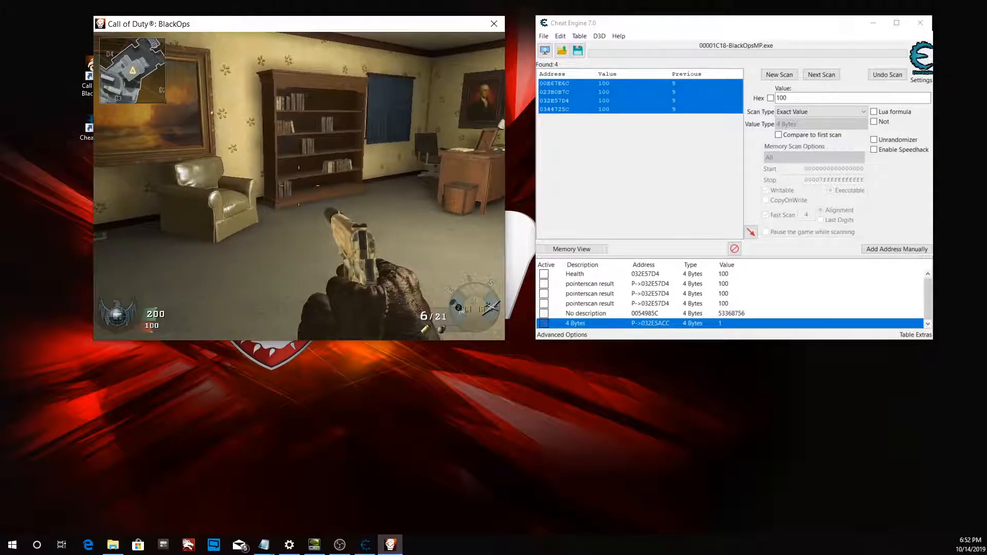
key("Escape")
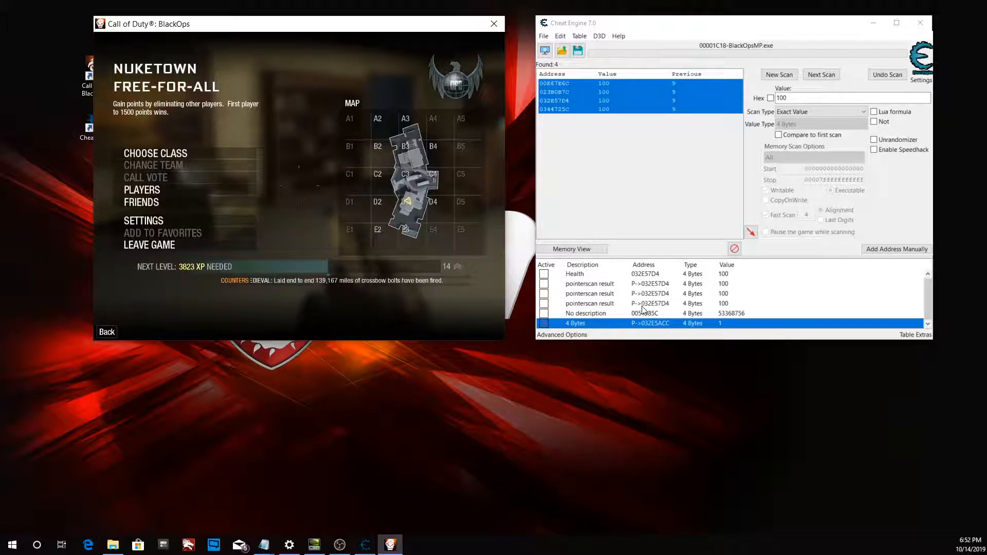
right_click(630, 324)
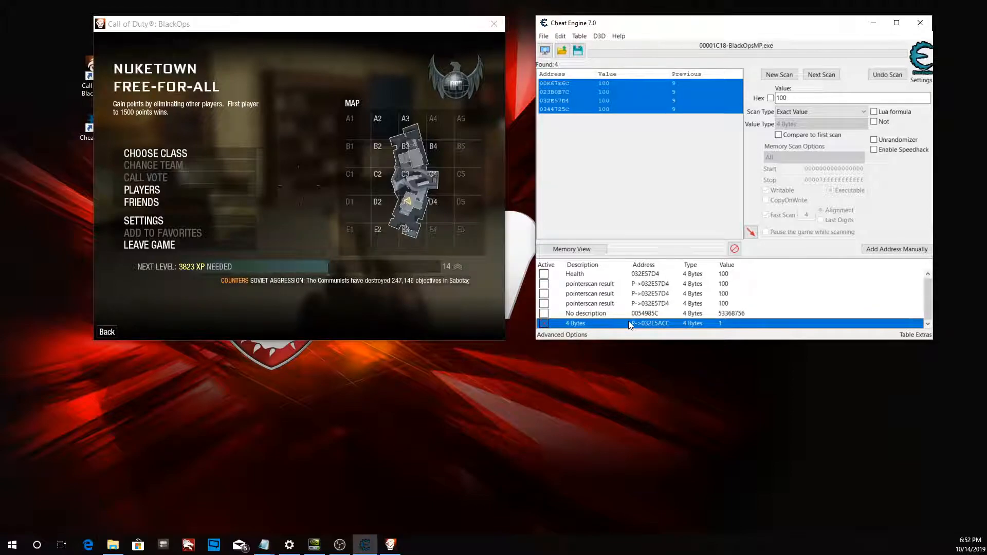
left_click(582, 325)
double_click(577, 324)
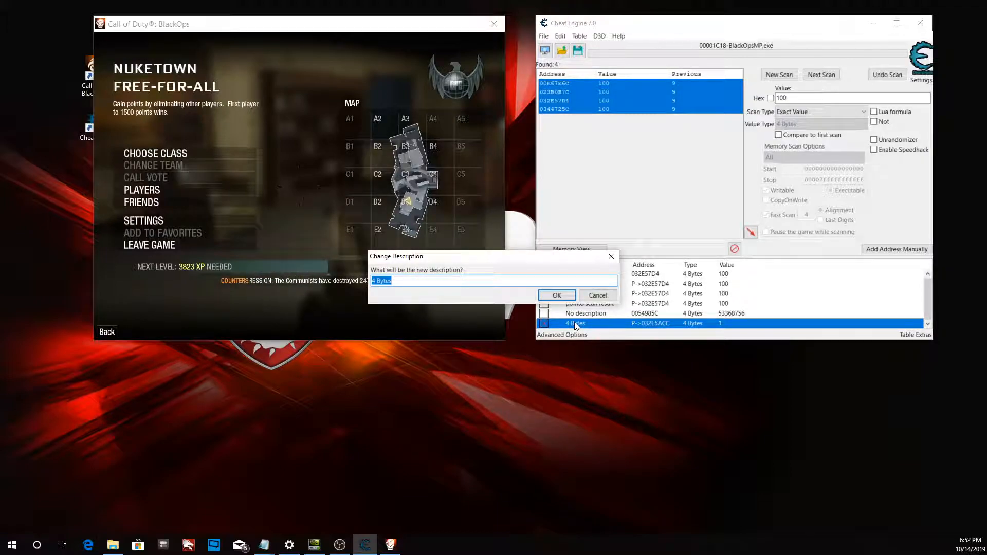
left_click(611, 257)
Step: Set the description of the 0054985C address entry to "Enitiy List"
double_click(591, 312)
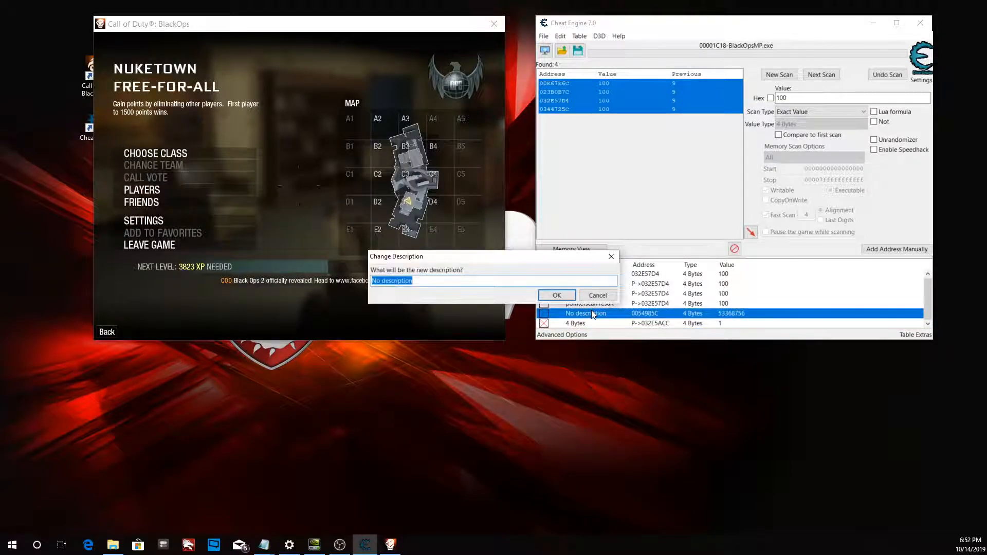
type("Enitity")
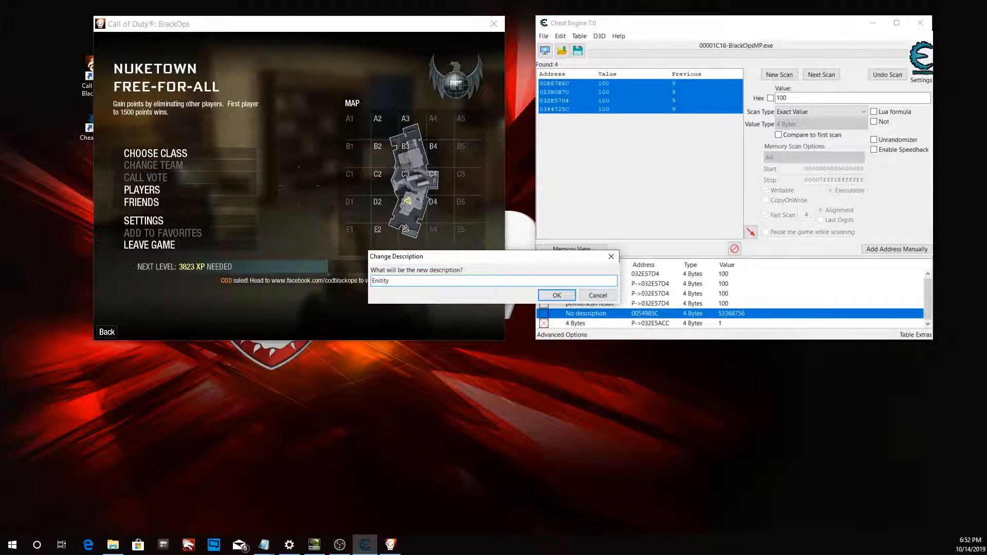
key("BackSpace")
key("BackSpace")
key("BackSpace")
key("BackSpace")
key("BackSpace")
key("BackSpace")
key("BackSpace")
key("BackSpace")
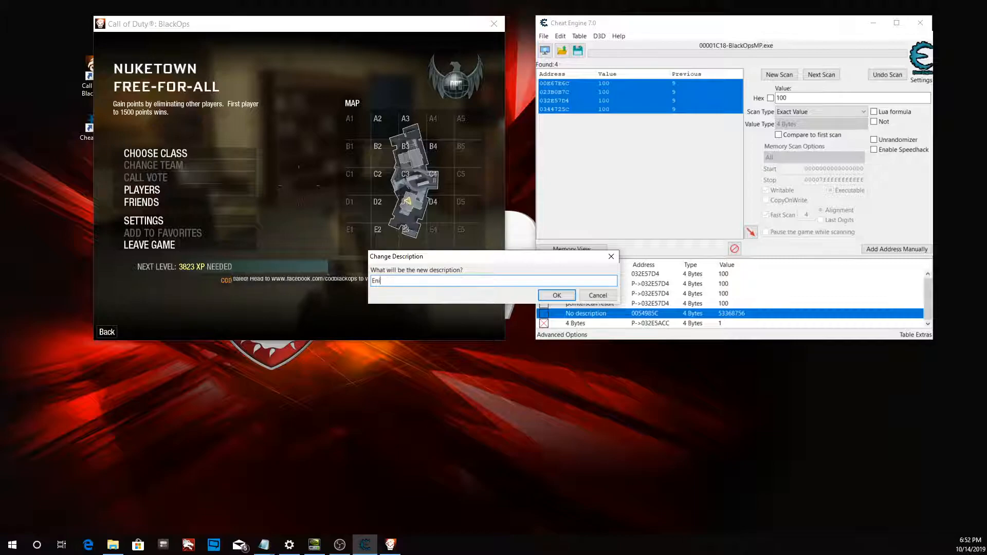
type("Eni")
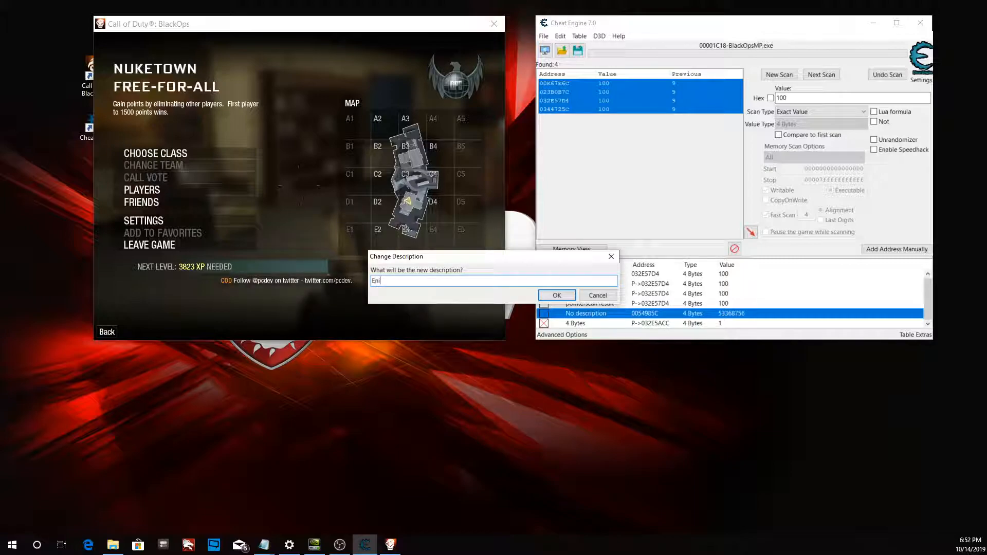
type("tiy Lit")
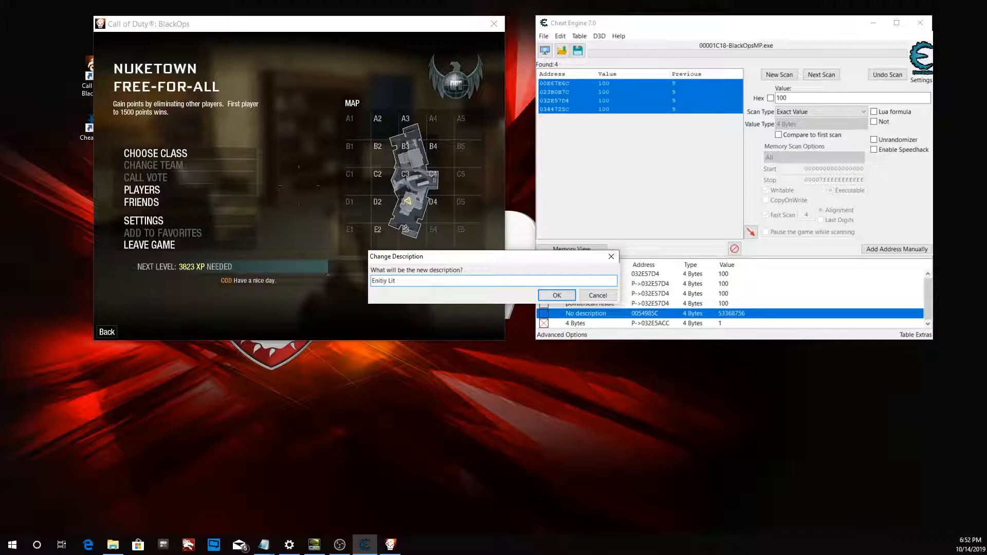
key("BackSpace")
type("st")
left_click(552, 298)
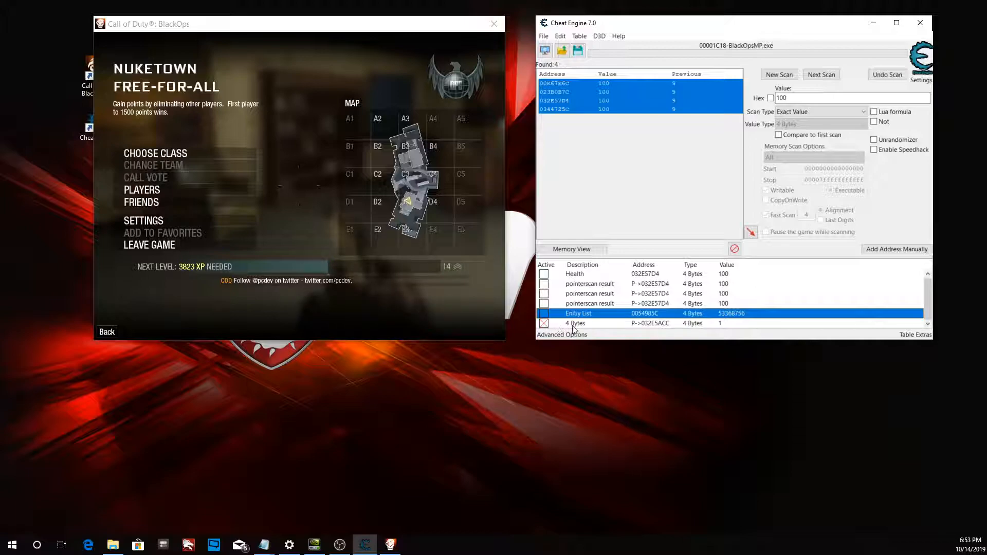
Step: Unfreeze the P->032E5ACC entry and refreeze it at a value of 1
left_click(544, 322)
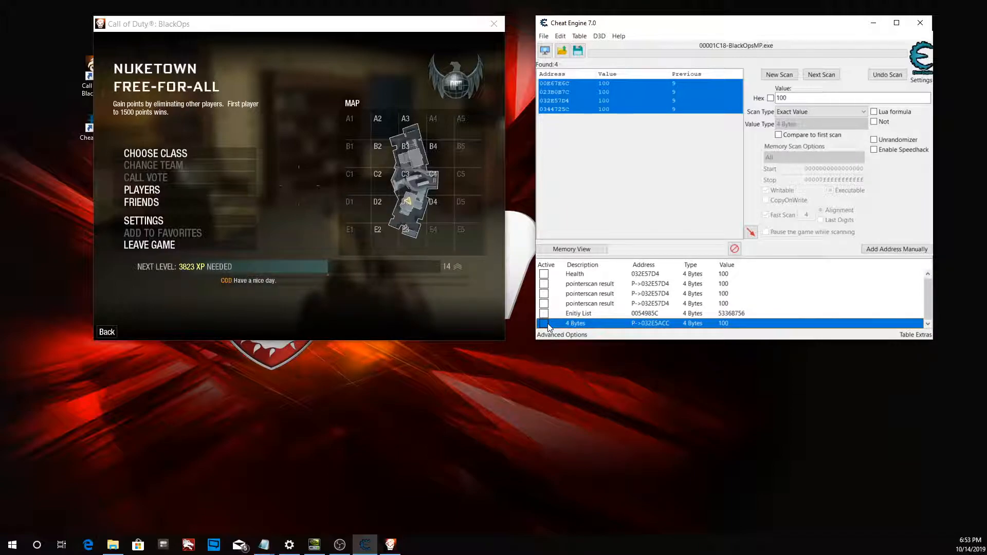
double_click(724, 323)
type("1")
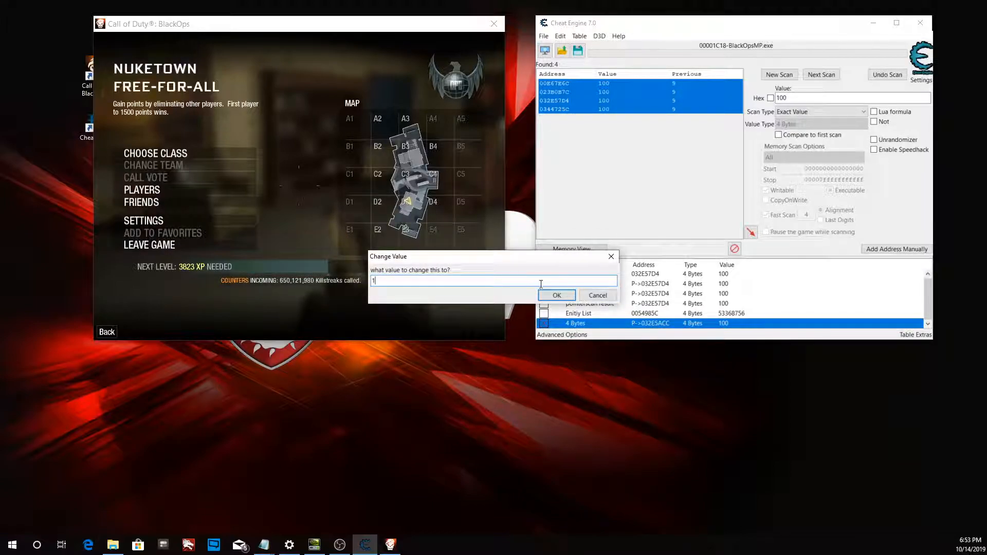
left_click(566, 294)
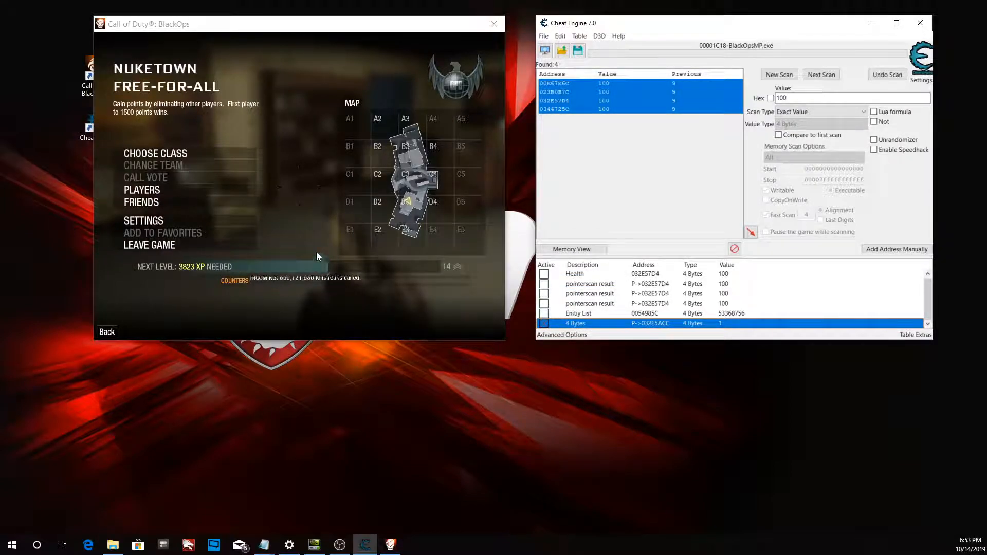
Step: Resume the match and run out of the house to the moving truck with P->032E5ACC in view
left_click(381, 208)
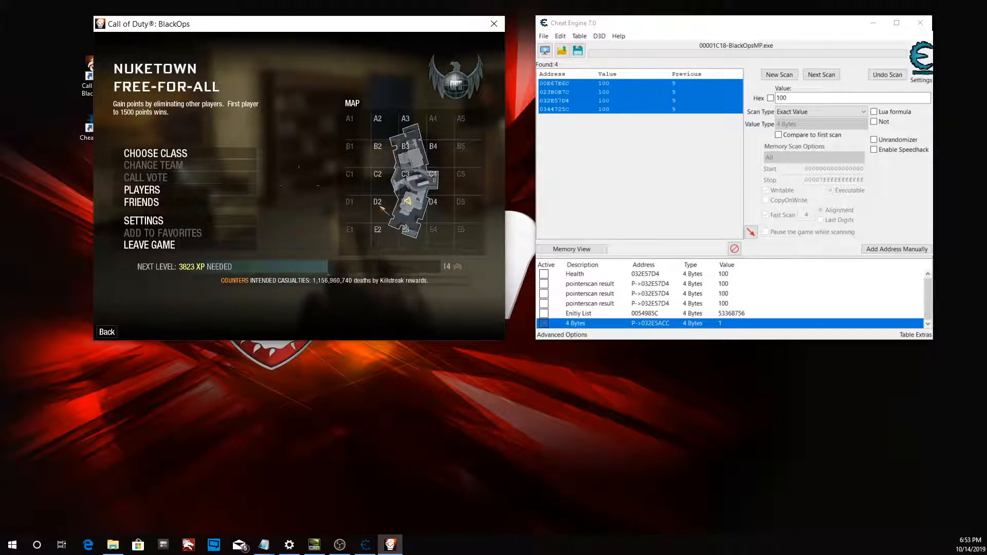
key("Escape")
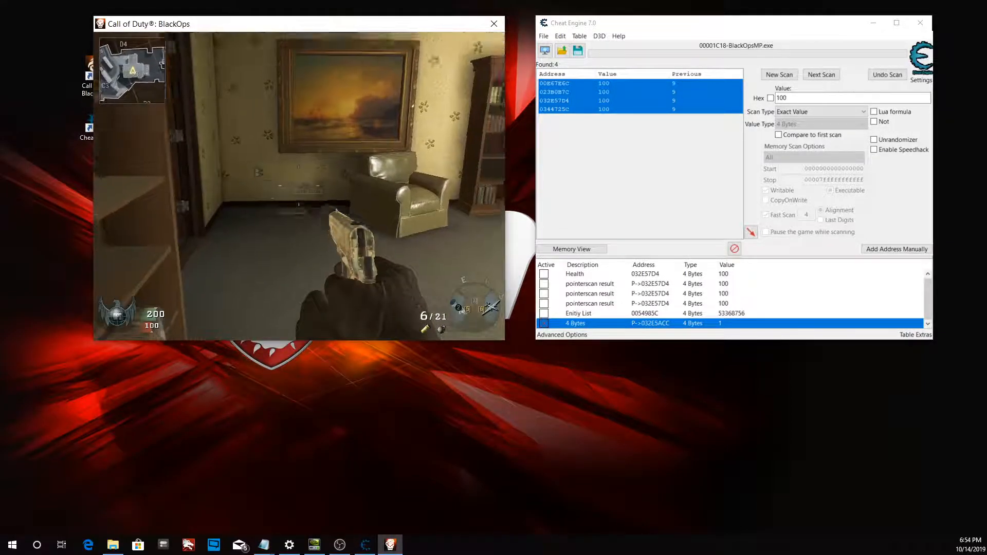
key("w")
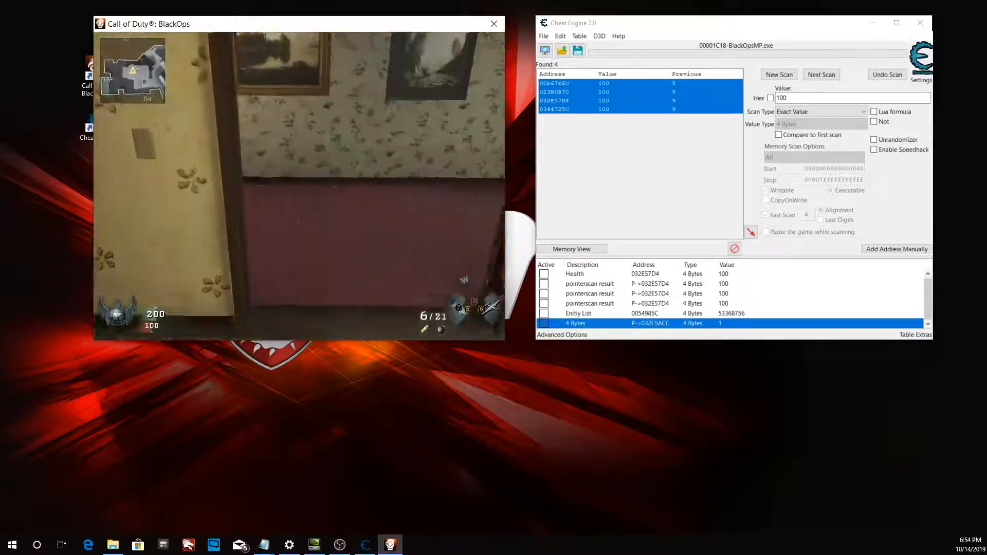
key("w")
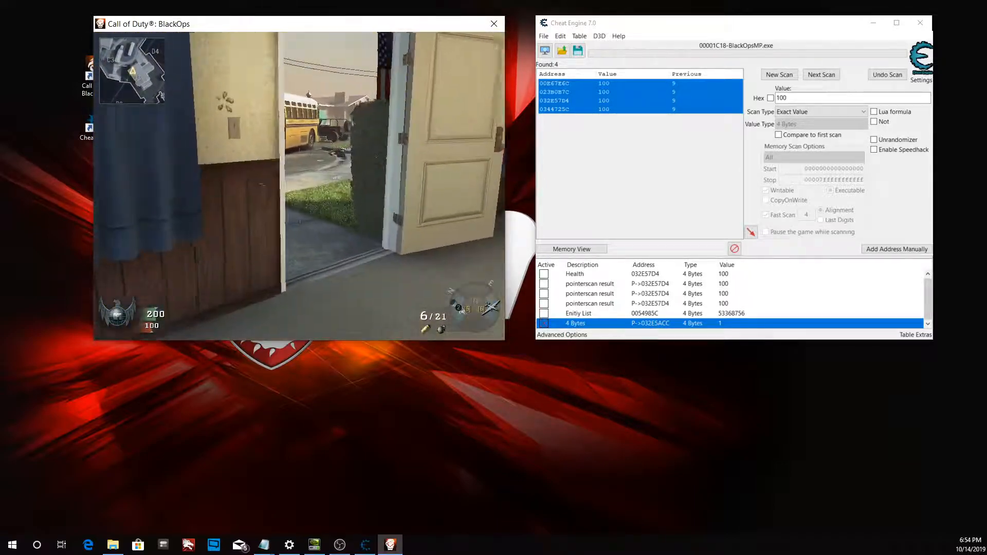
key("w")
key("w")
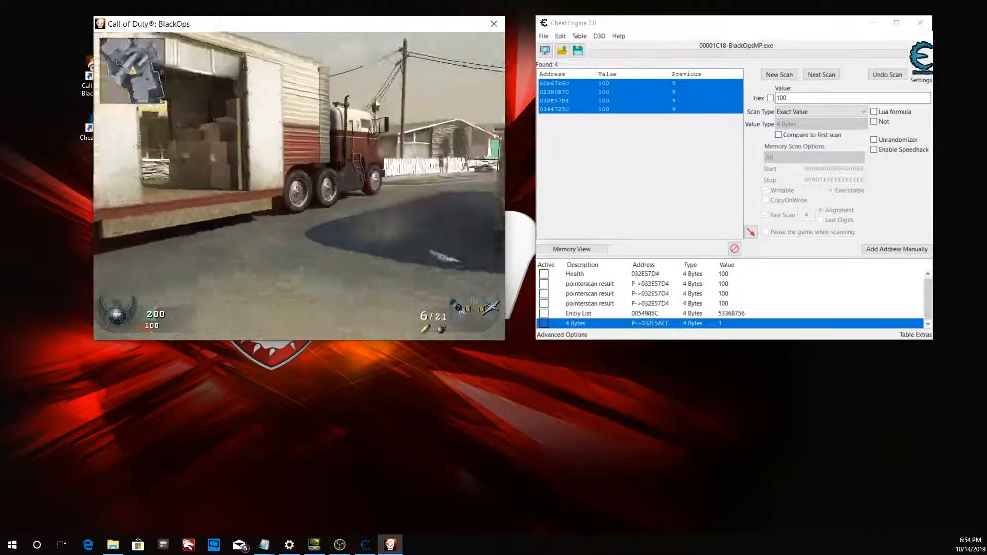
Step: Run past the truck toward the green house to test the frozen P->032E5ACC value, and respawn after being killed
key("w")
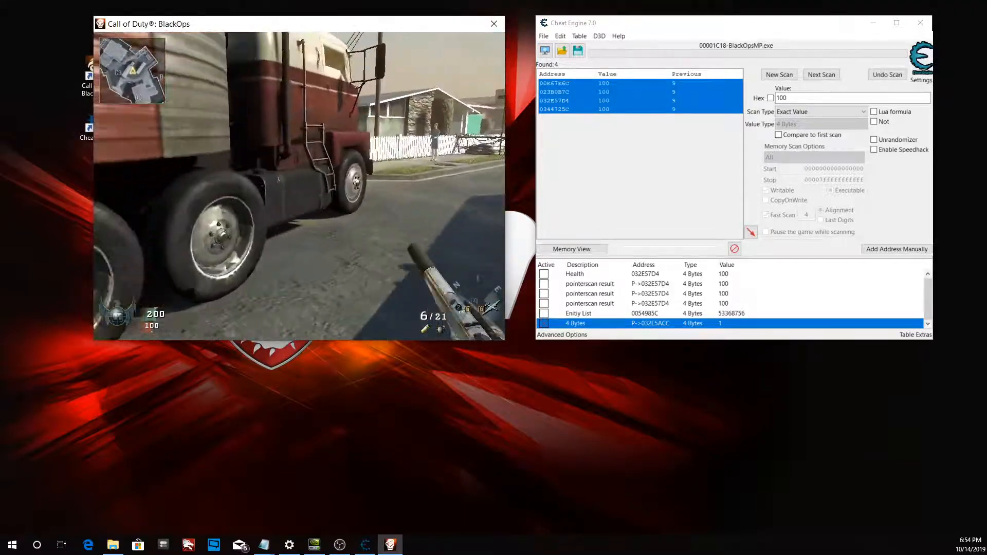
key("w")
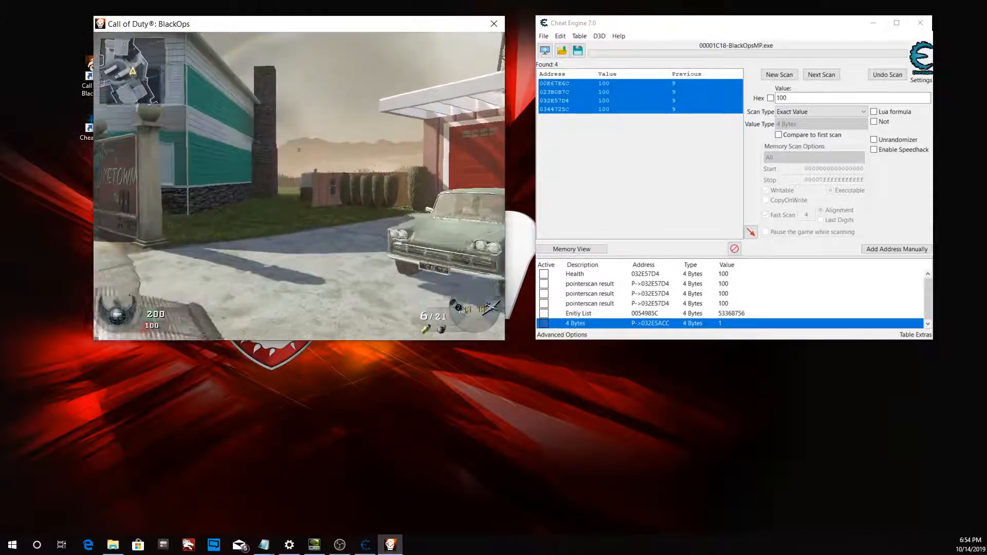
key("w")
key("w")
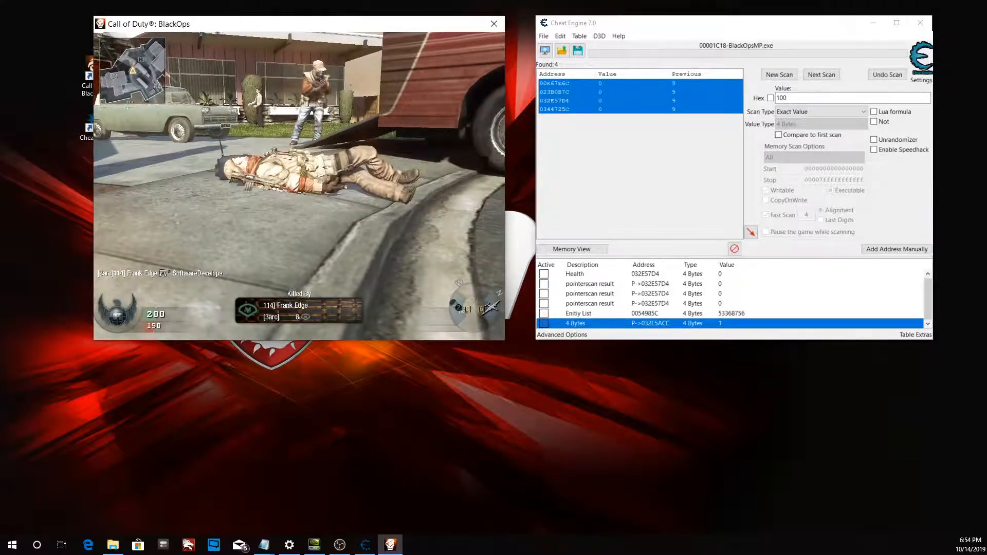
key("f")
key("w")
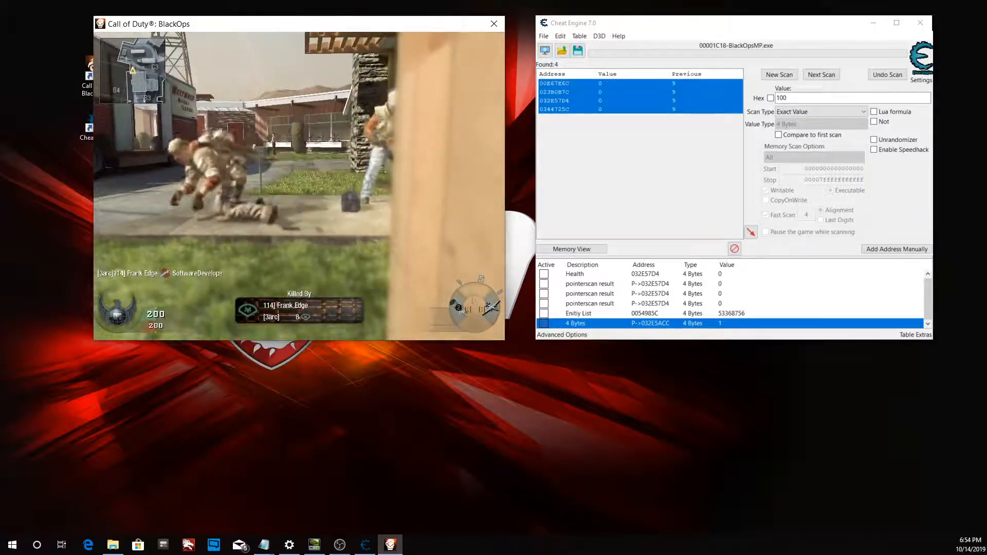
key("f")
key("1")
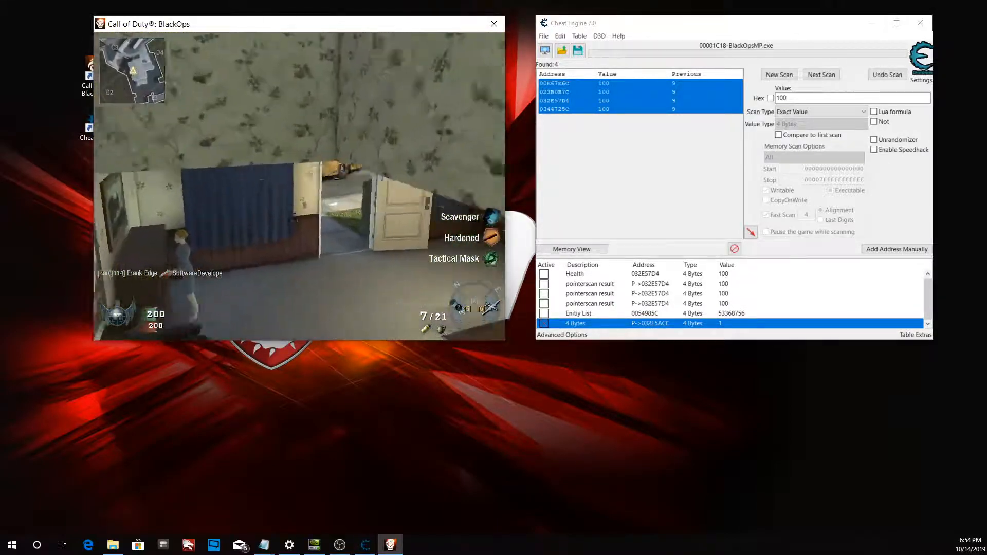
Step: Run back into the street, shoot the enemy beside the yellow bus and reload
key("w")
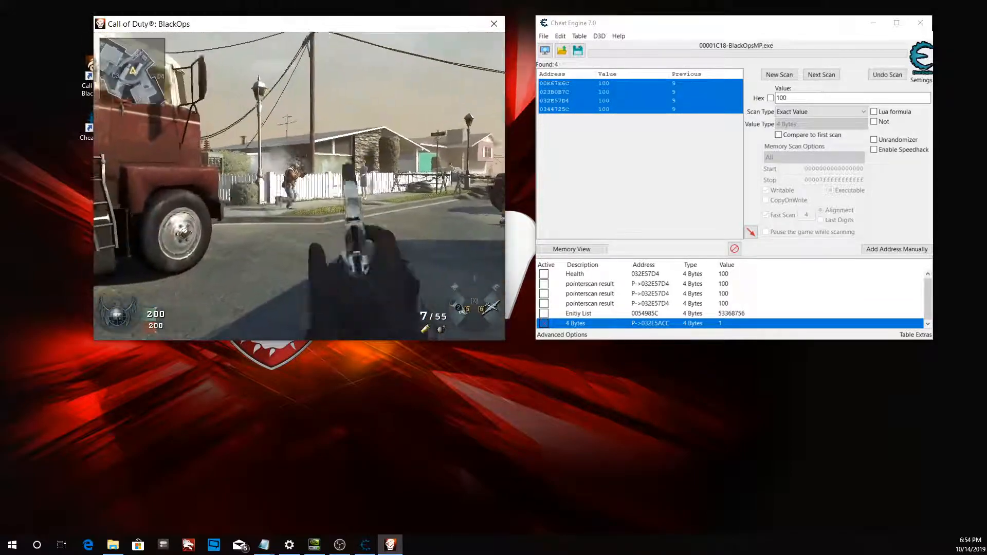
left_click(300, 186)
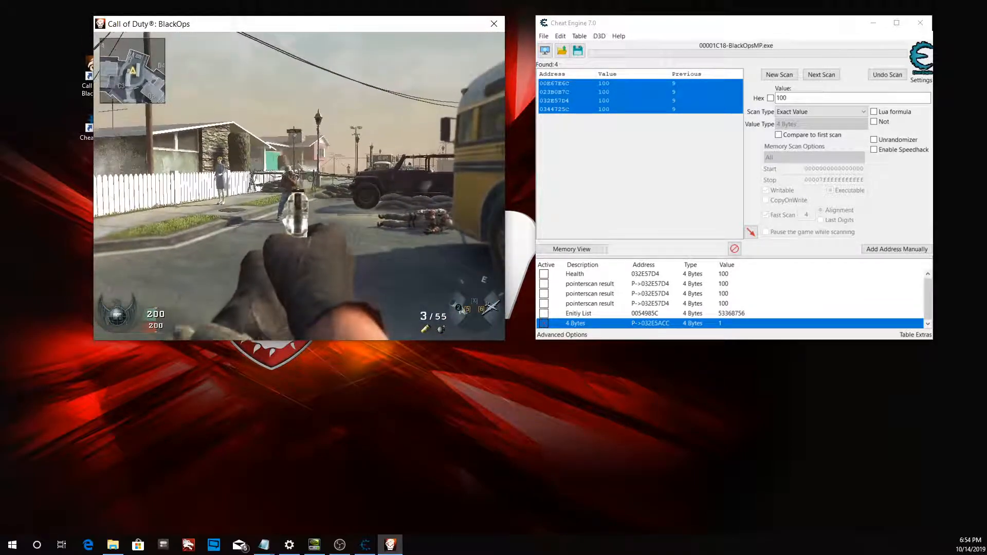
key("r")
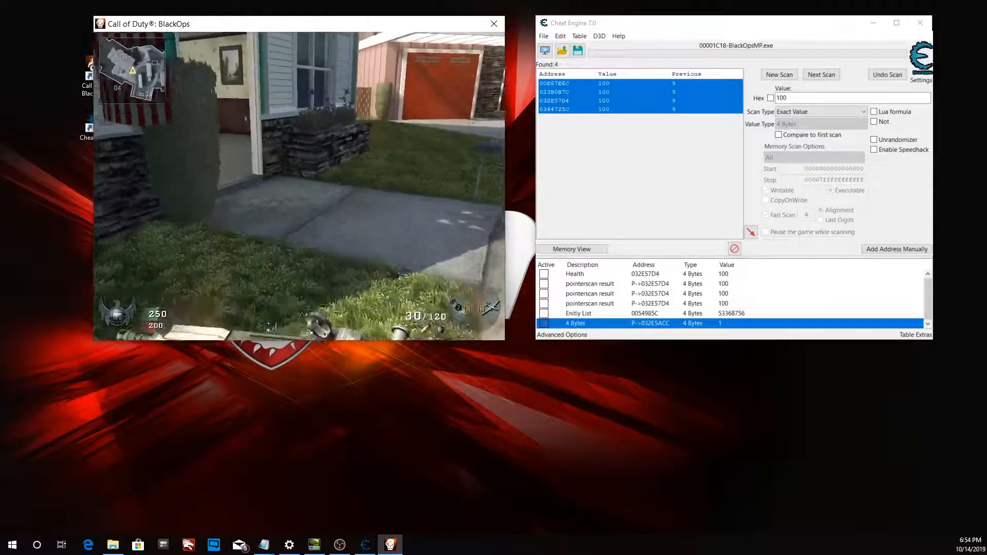
Step: Carry the rifle into the house and walk through the kitchen and living room while watching P->032E5ACC
key("w")
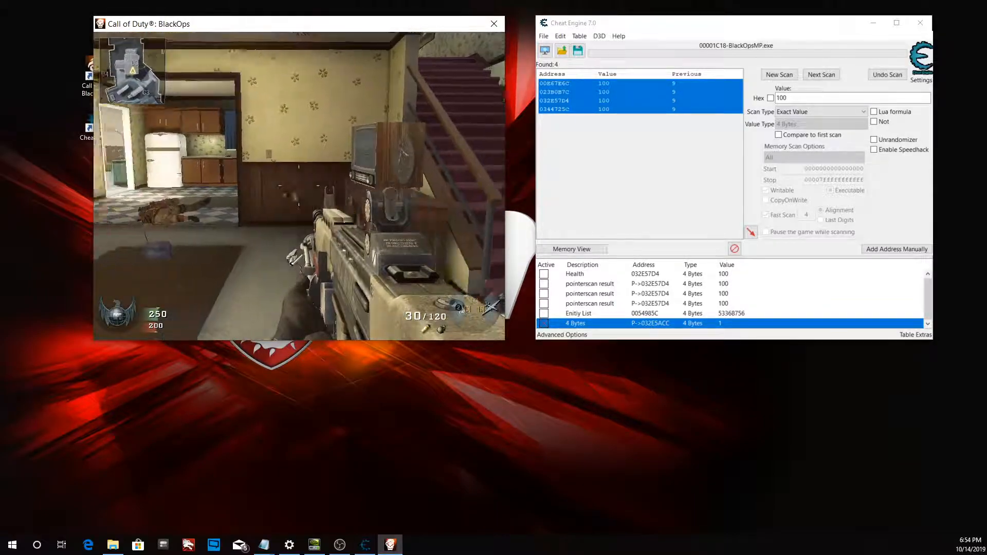
key("w")
key("w")
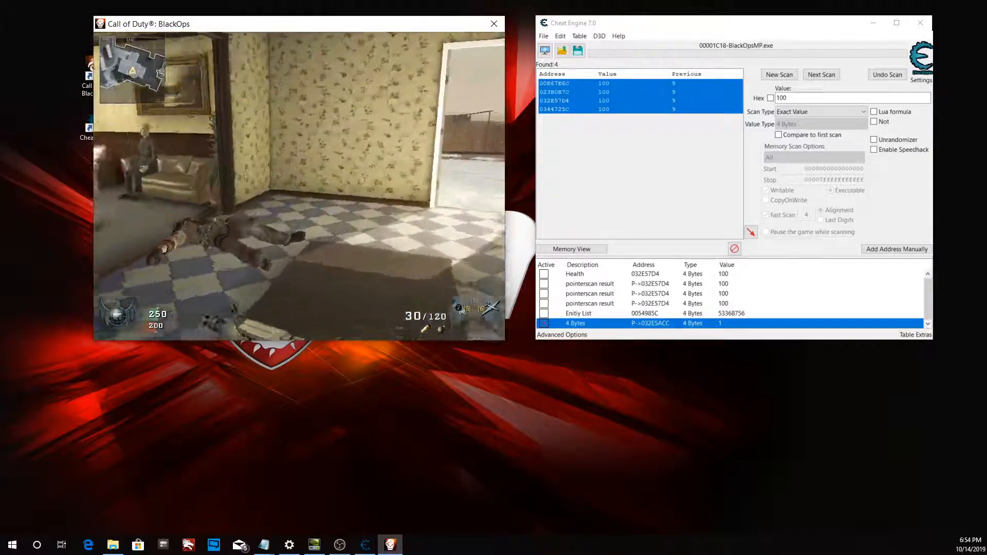
key("w")
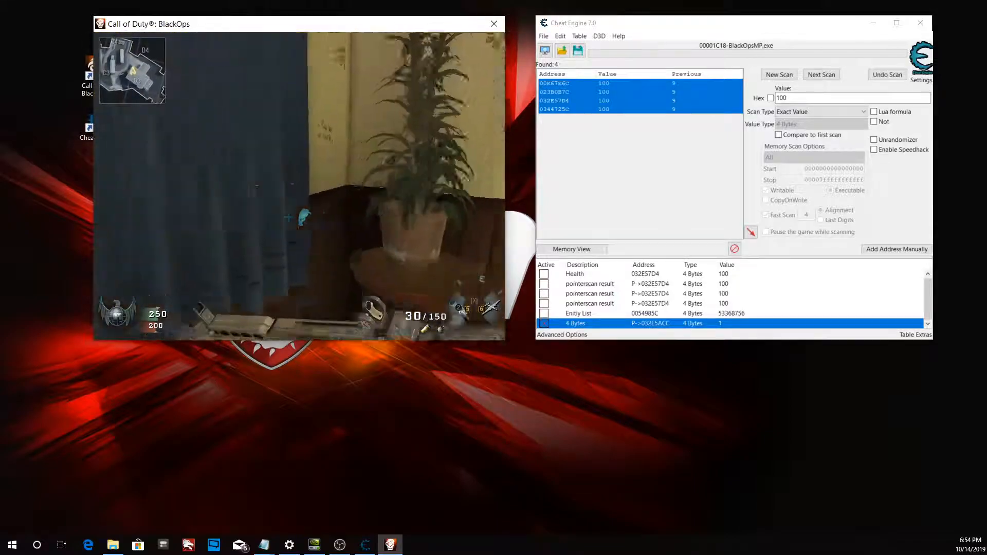
key("s")
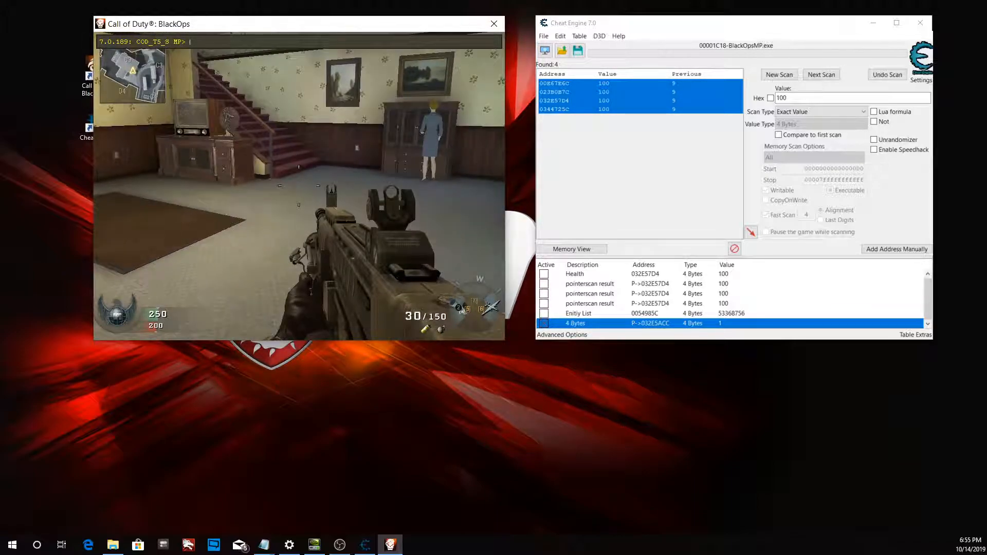
Step: Close the in-game console, shoot the enemy at the foot of the staircase and pause the match
key("Escape")
key("Escape")
key("grave")
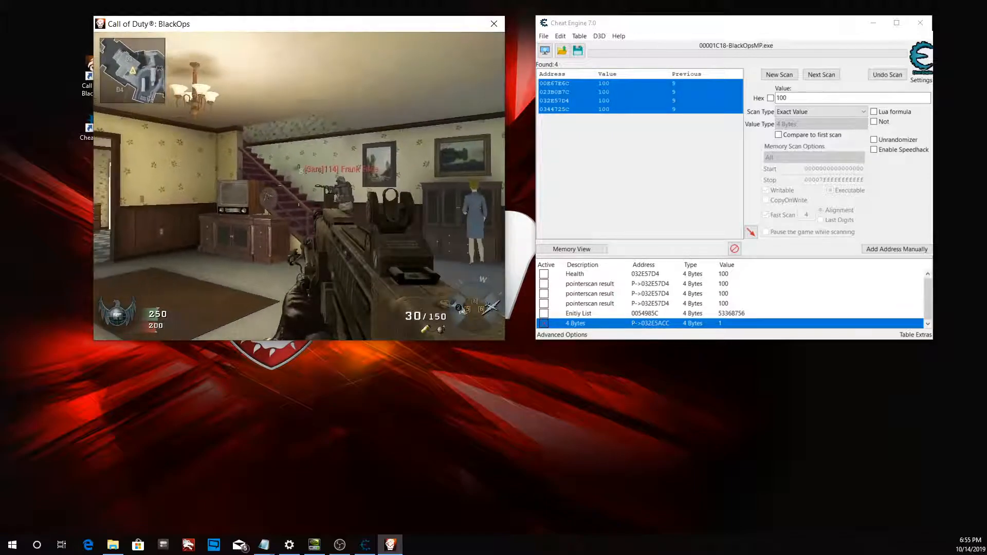
left_click(299, 186)
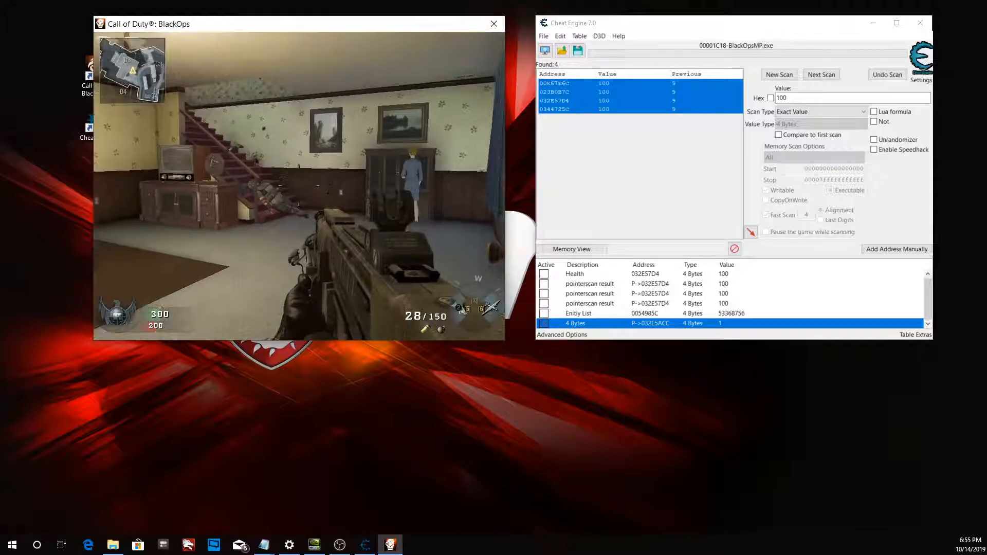
key("Escape")
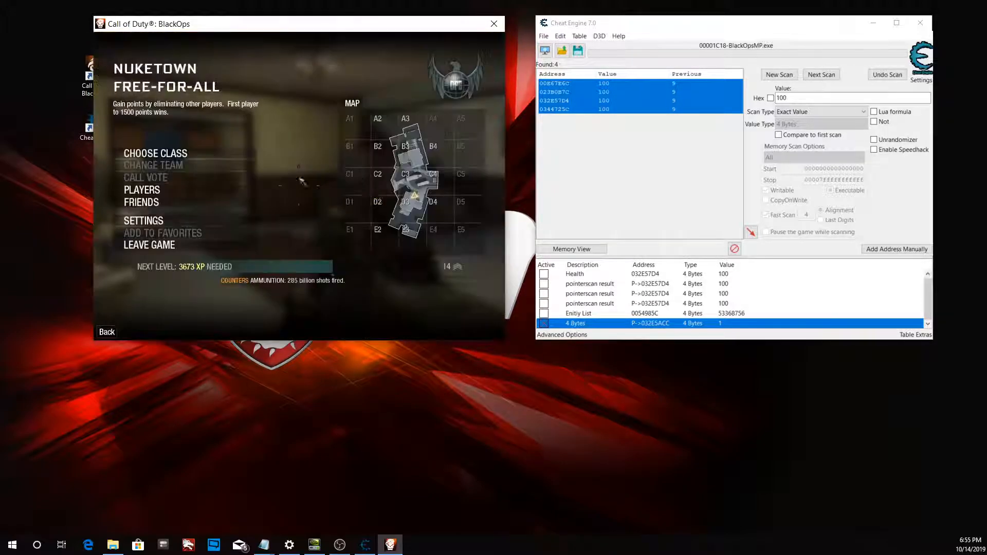
Step: Delete the three "pointerscan result" entries from the address list
left_click(626, 285)
key("shift+Down")
key("shift+Down")
key("shift+Down")
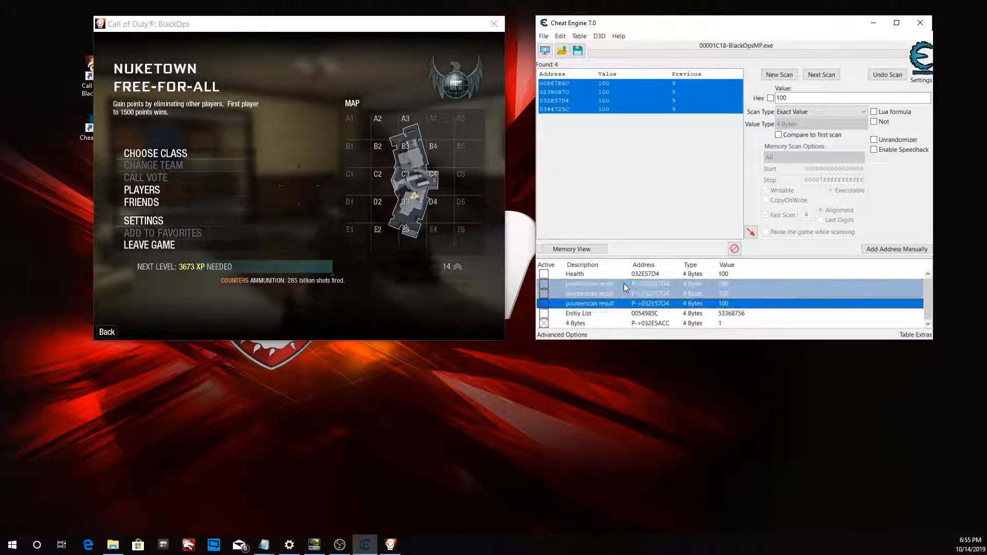
left_click(628, 300)
left_click(591, 286)
key("shift+Down")
key("shift+Down")
key("shift+Down")
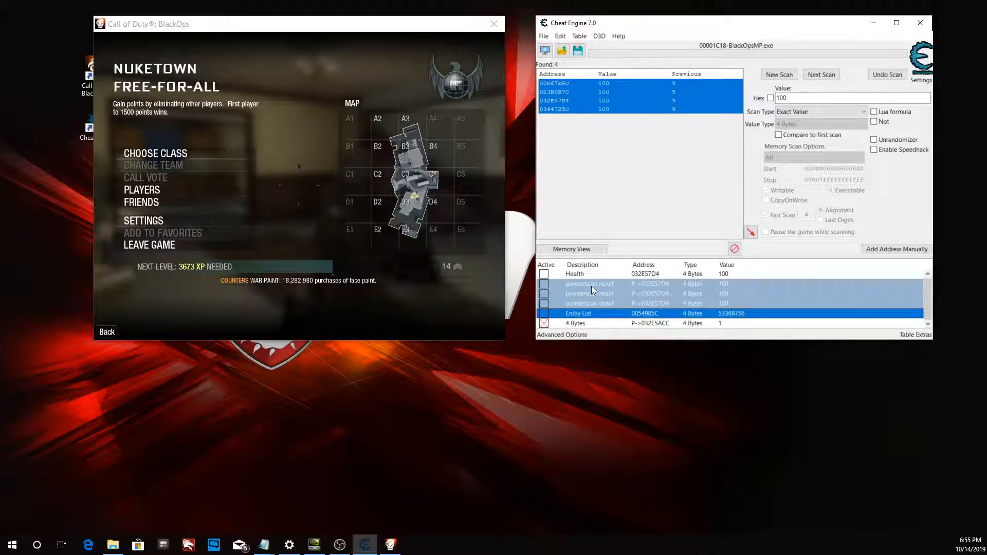
key("shift+Up")
right_click(590, 296)
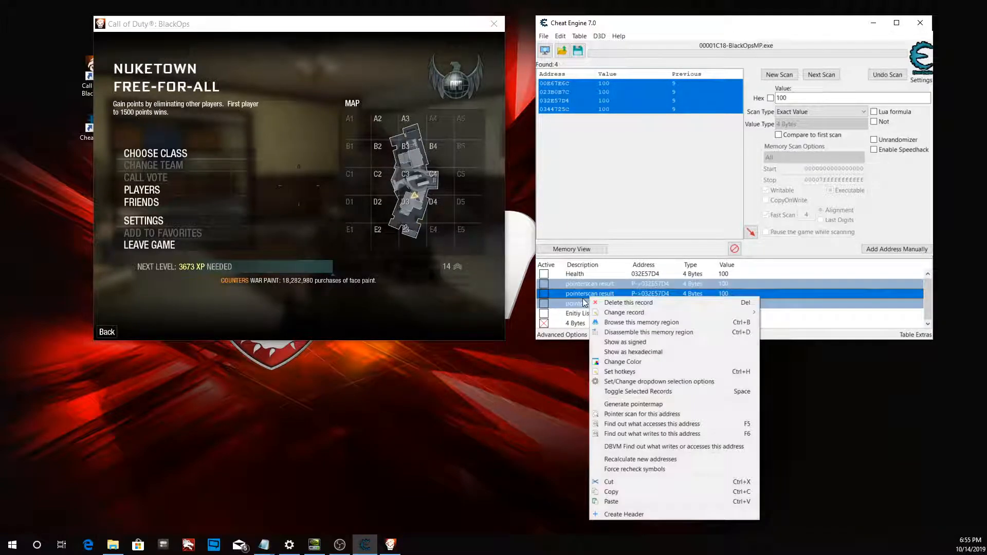
left_click(618, 304)
left_click(523, 275)
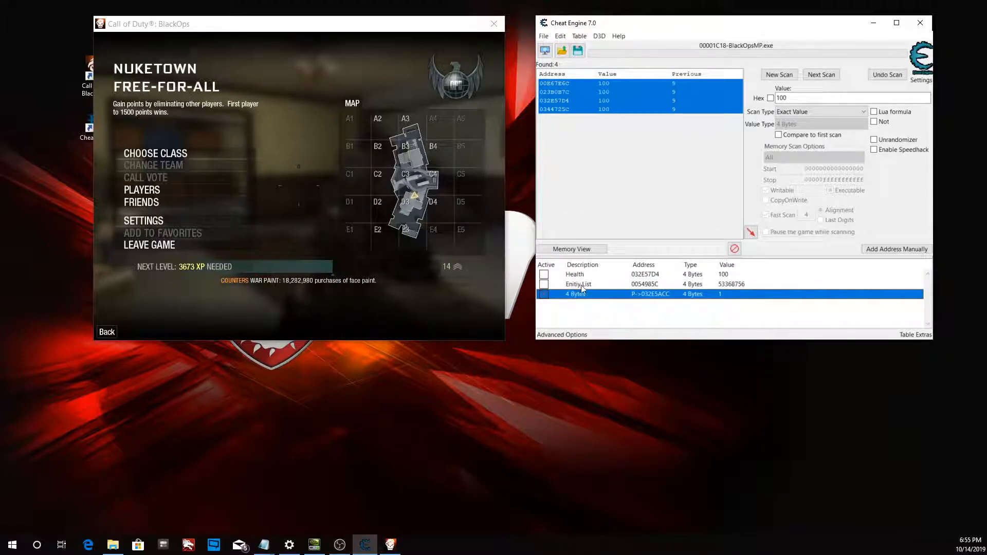
Step: Resume the match and shoot the enemy in the living room to test P->032E5ACC again
left_click(433, 226)
key("Escape")
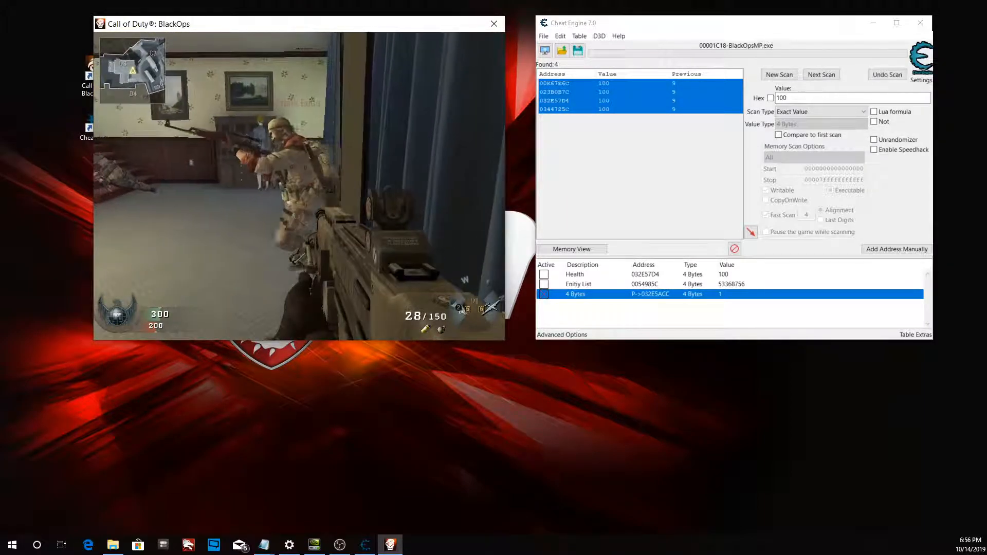
left_click(299, 186)
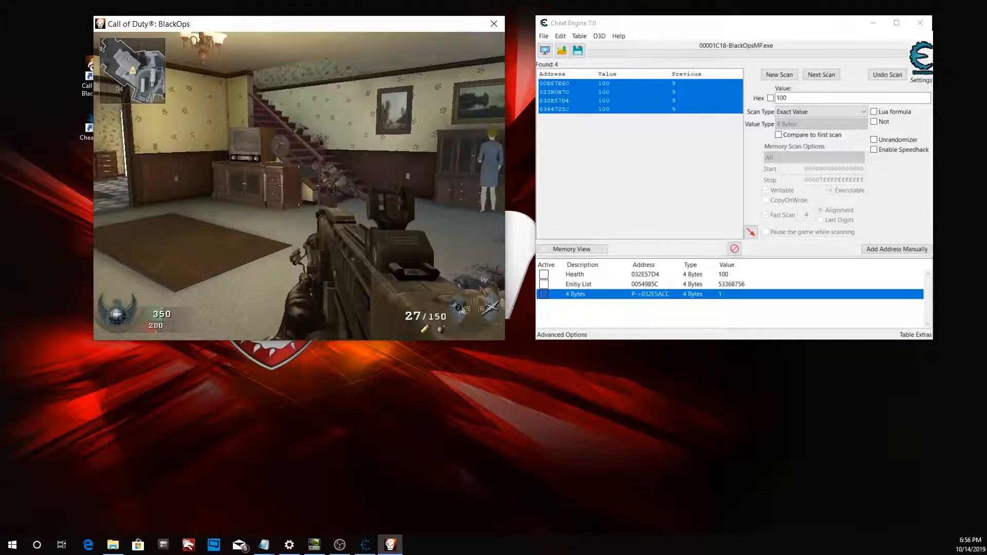
Step: Pause the match and delete the P->032E5ACC entry from the address list, keeping Health and Entity List
key("Escape")
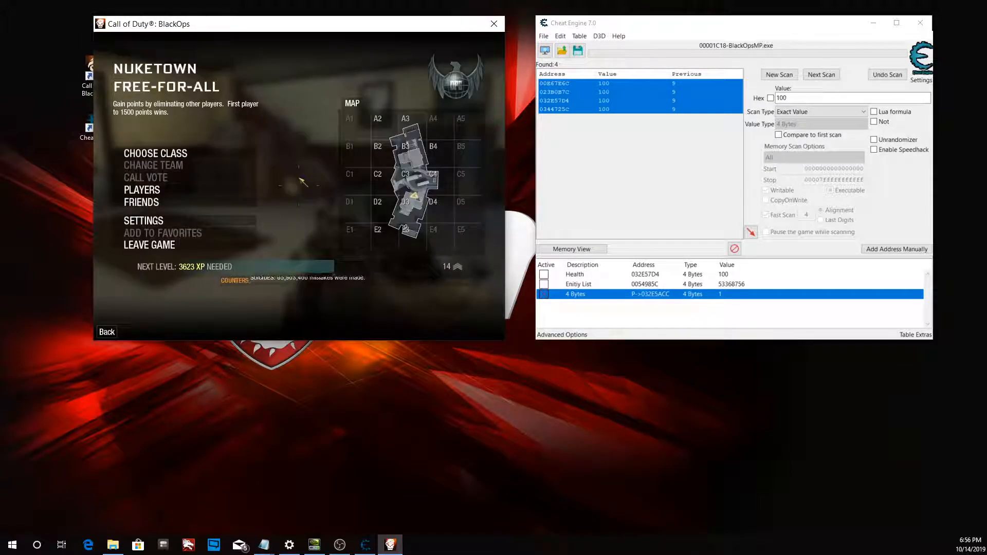
right_click(570, 291)
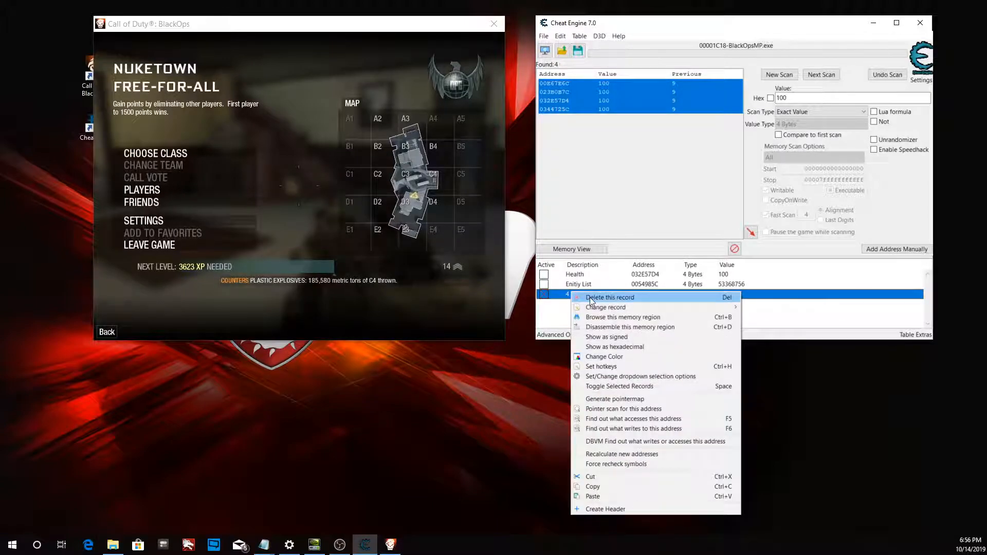
left_click(591, 298)
left_click(531, 277)
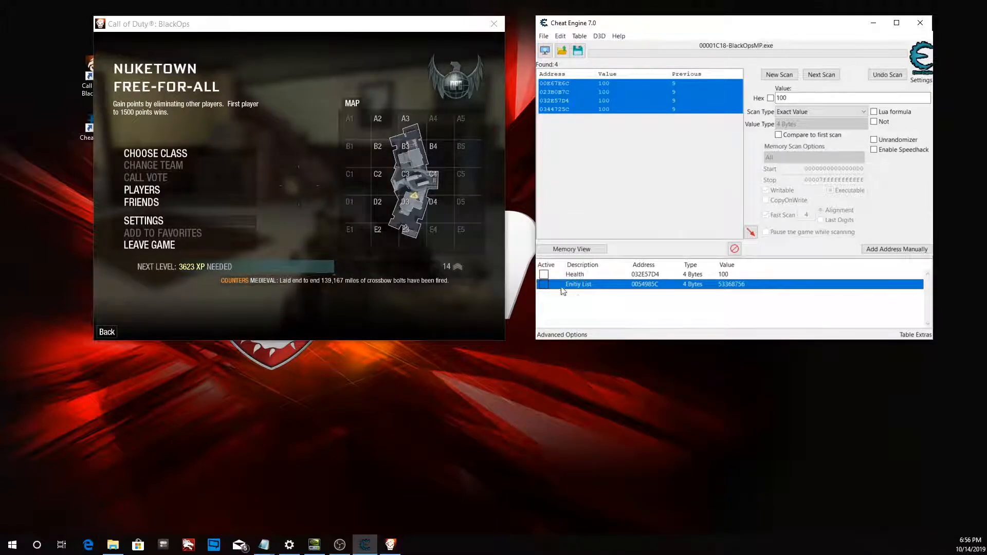
Step: Resume the match, shoot the soldier beside the living room curtains and pause the match again
left_click(353, 239)
key("Escape")
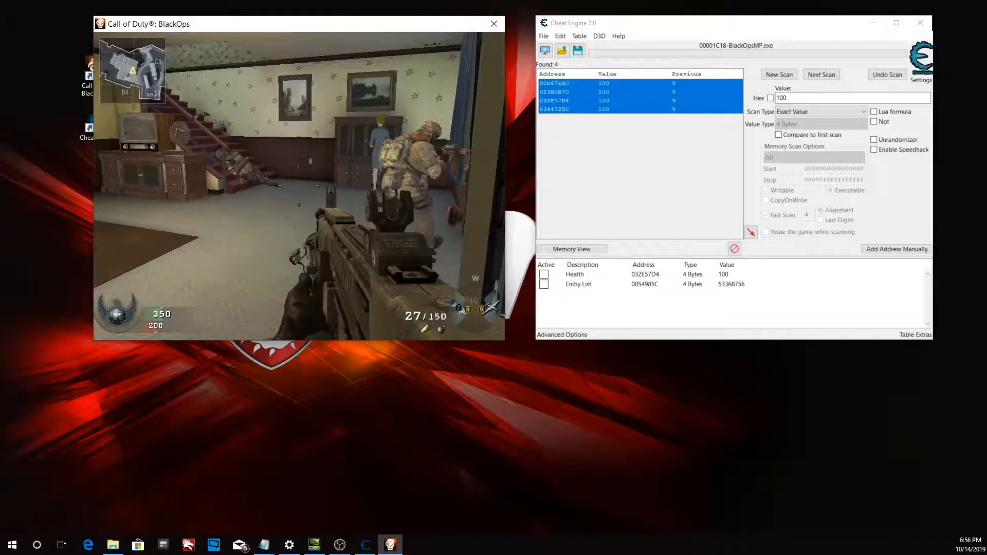
left_click(299, 186)
left_click(300, 186)
left_click(299, 186)
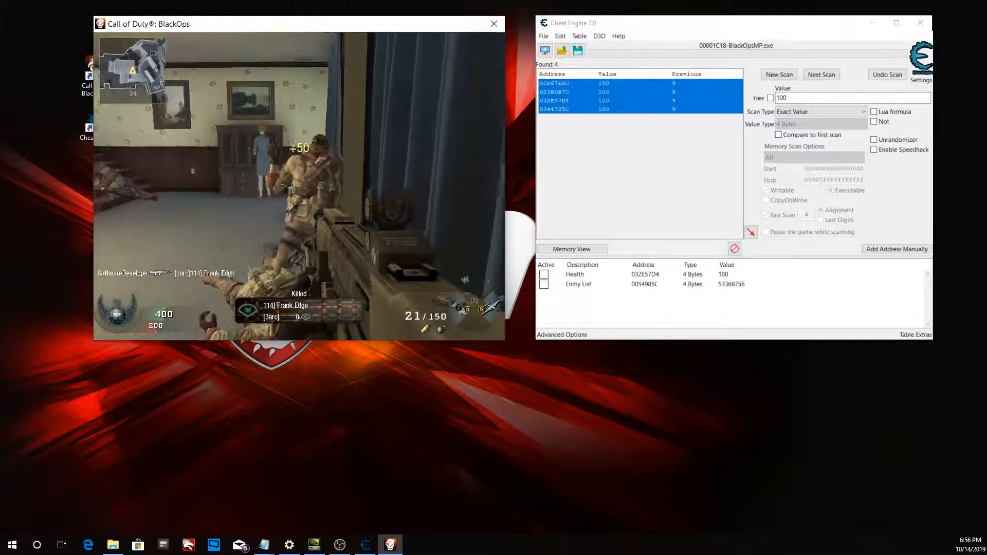
key("Escape")
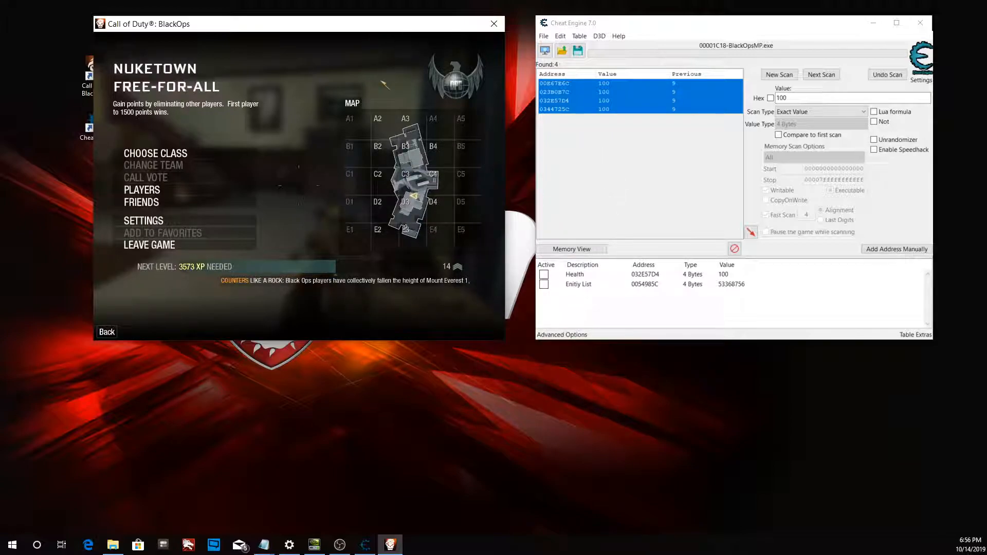
key("Escape")
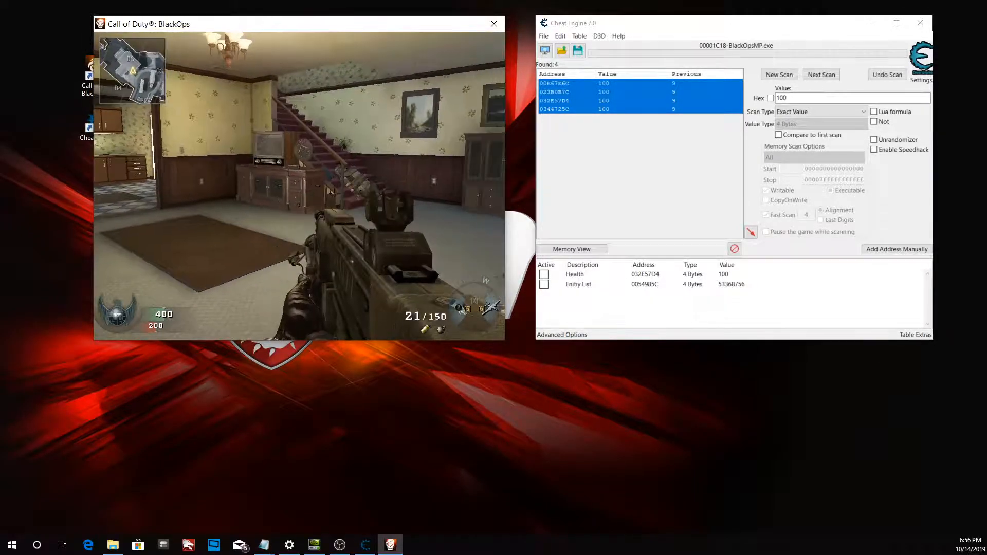
key("Escape")
left_click(340, 545)
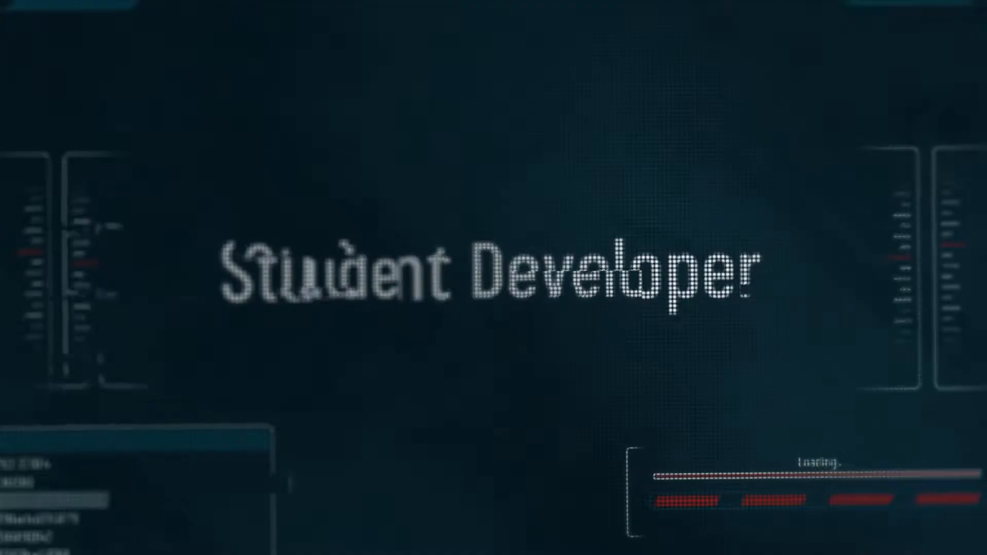